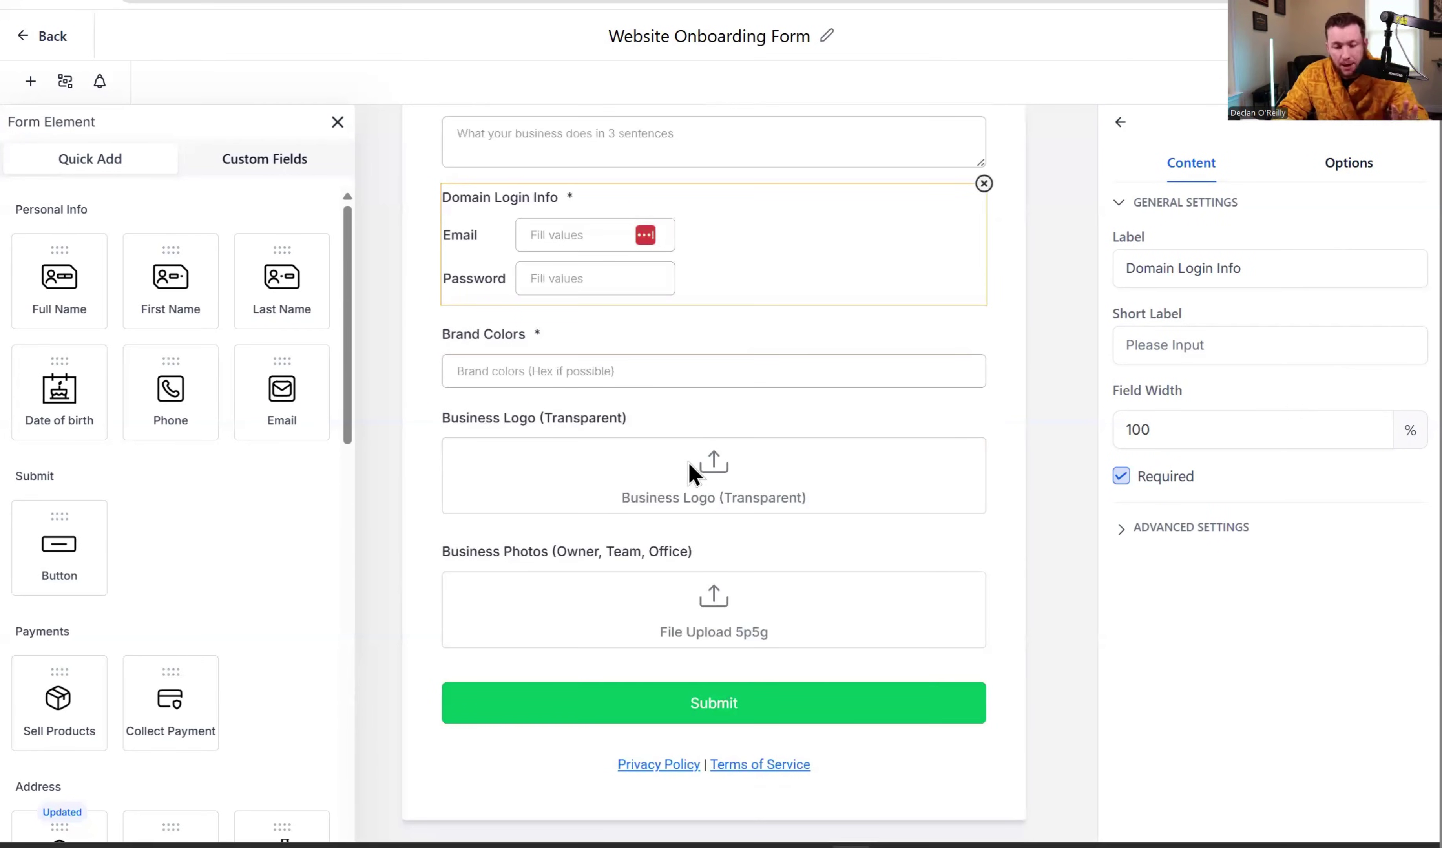
- Open the Website Onboarding Form in the form builder
scroll(689, 461, "up", 12)
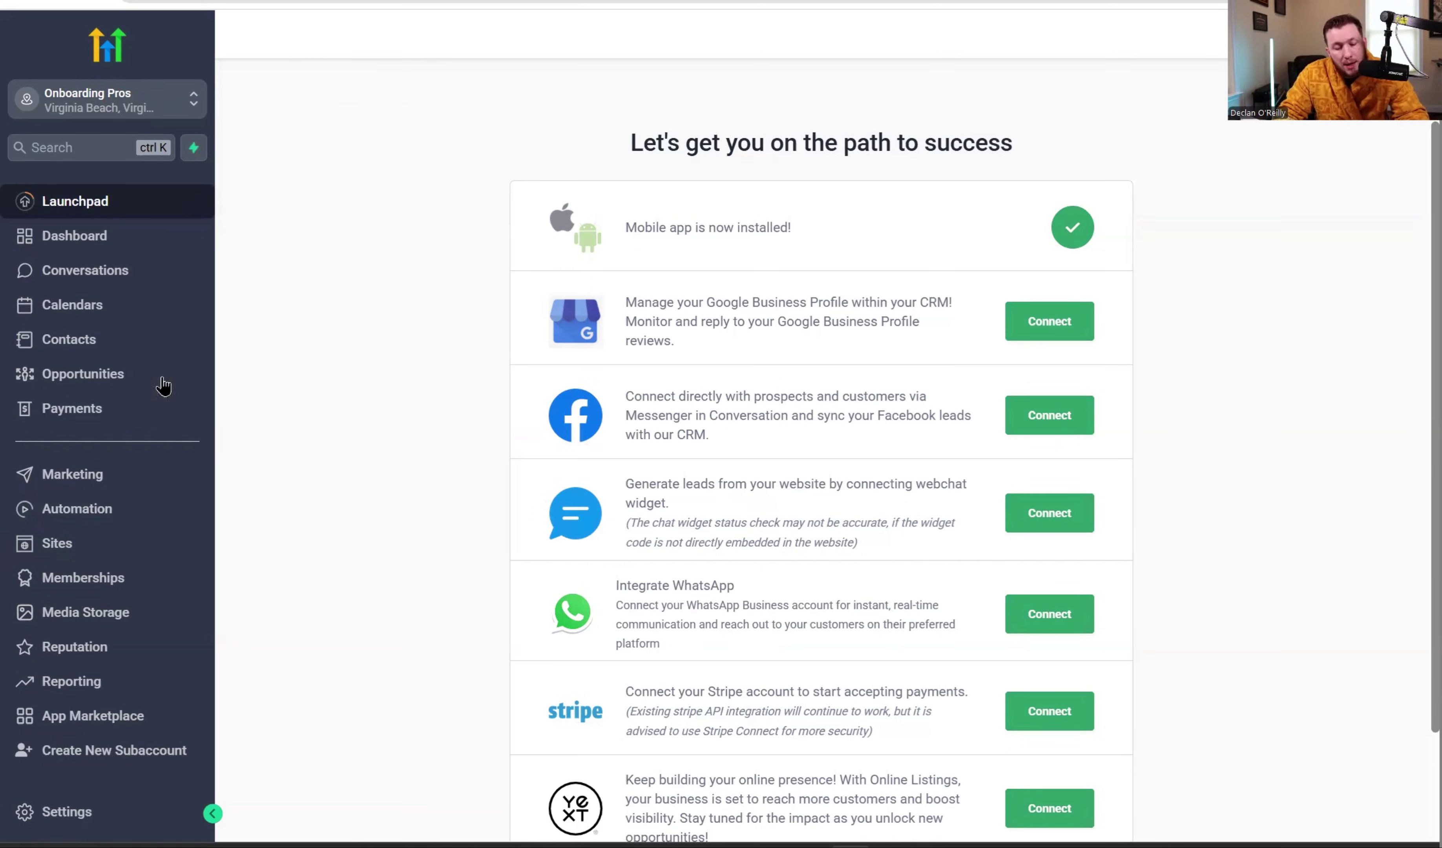
left_click(128, 555)
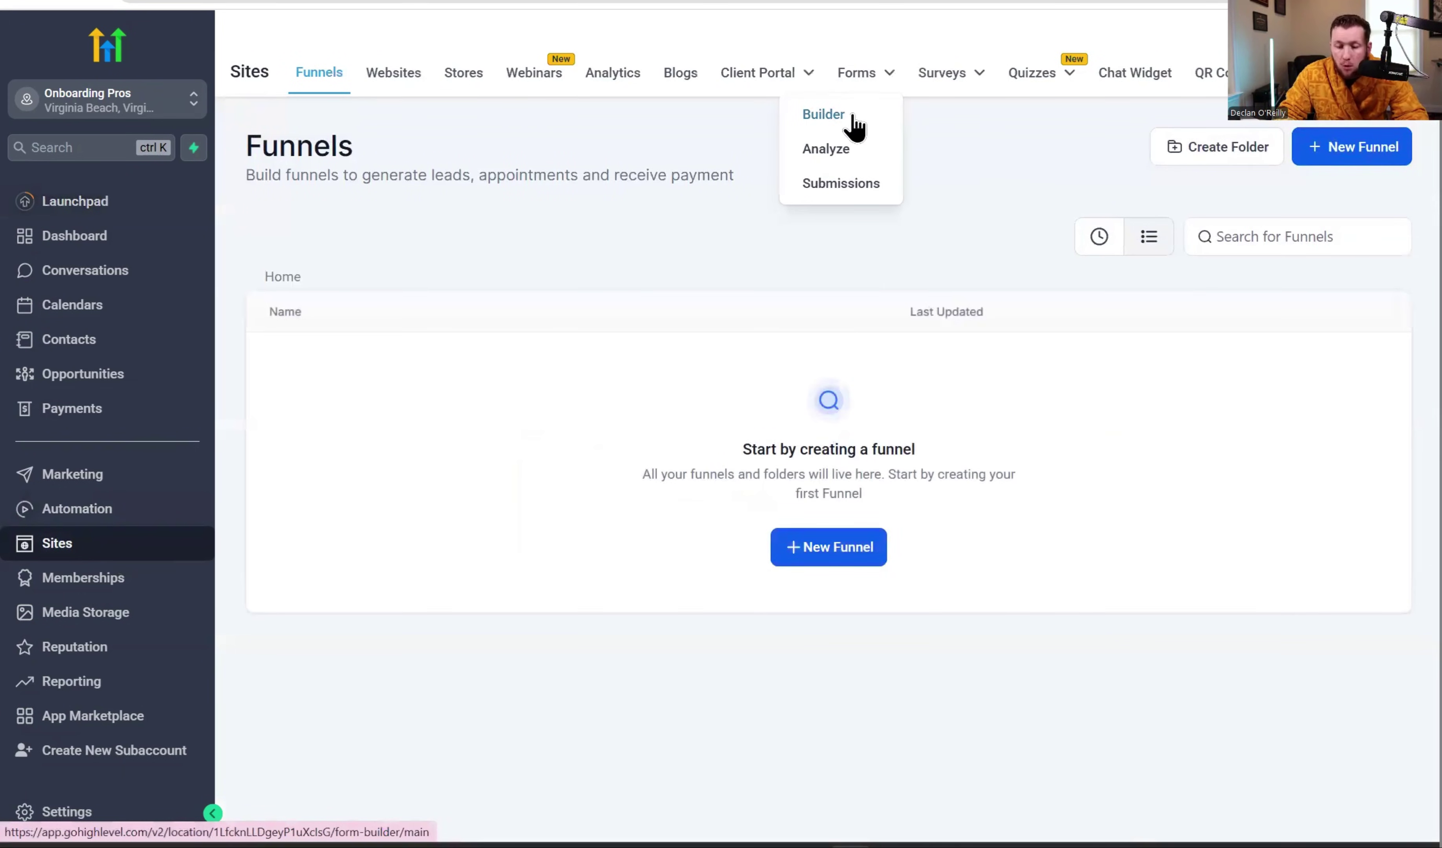
left_click(853, 116)
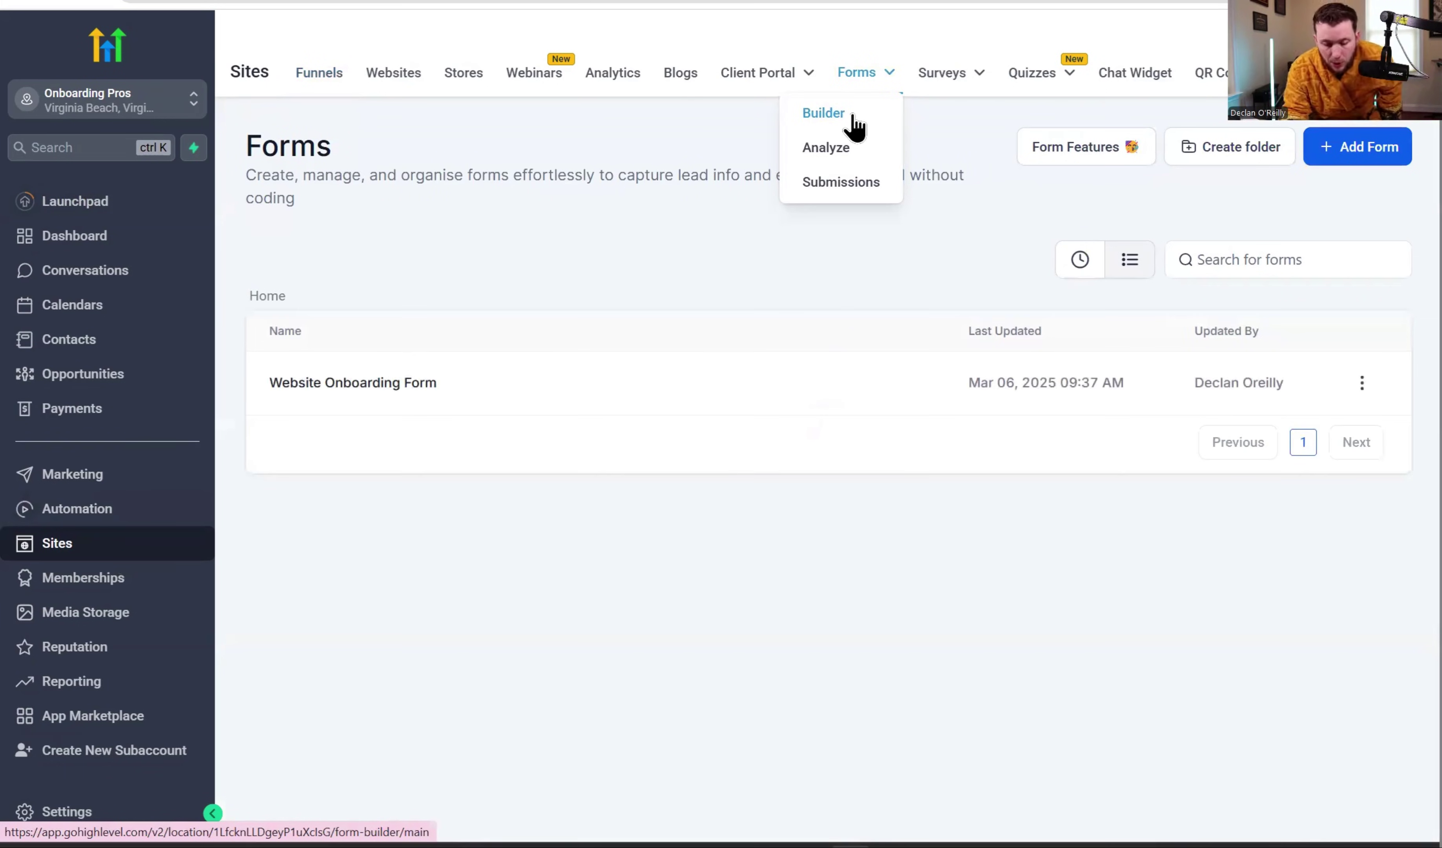
left_click(394, 384)
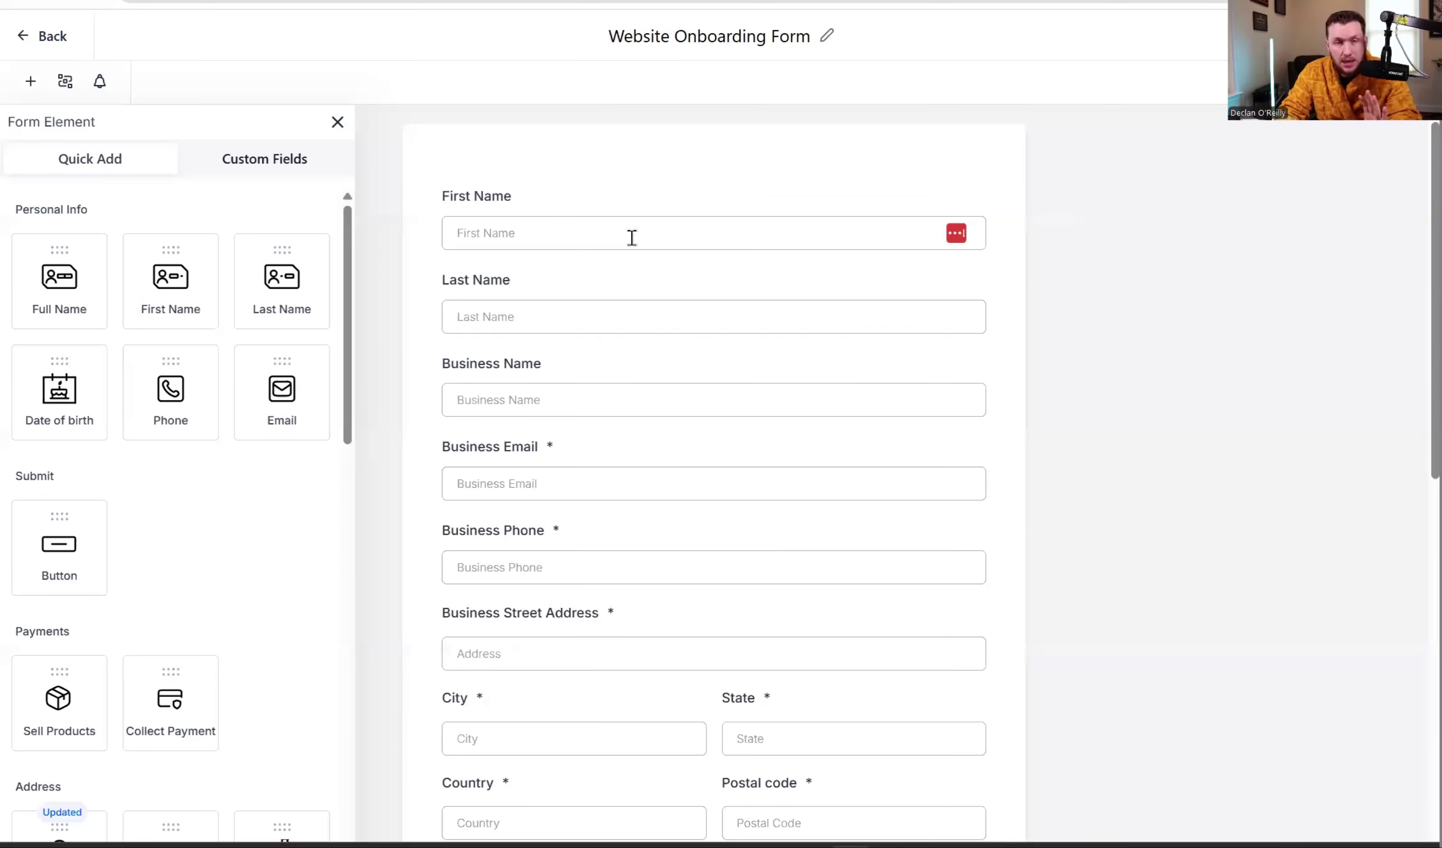
- Make the First Name, Last Name, Business Name, Business Logo and Business Photos fields required in the onboarding form
scroll(683, 267, "down", 10)
scroll(716, 349, "up", 10)
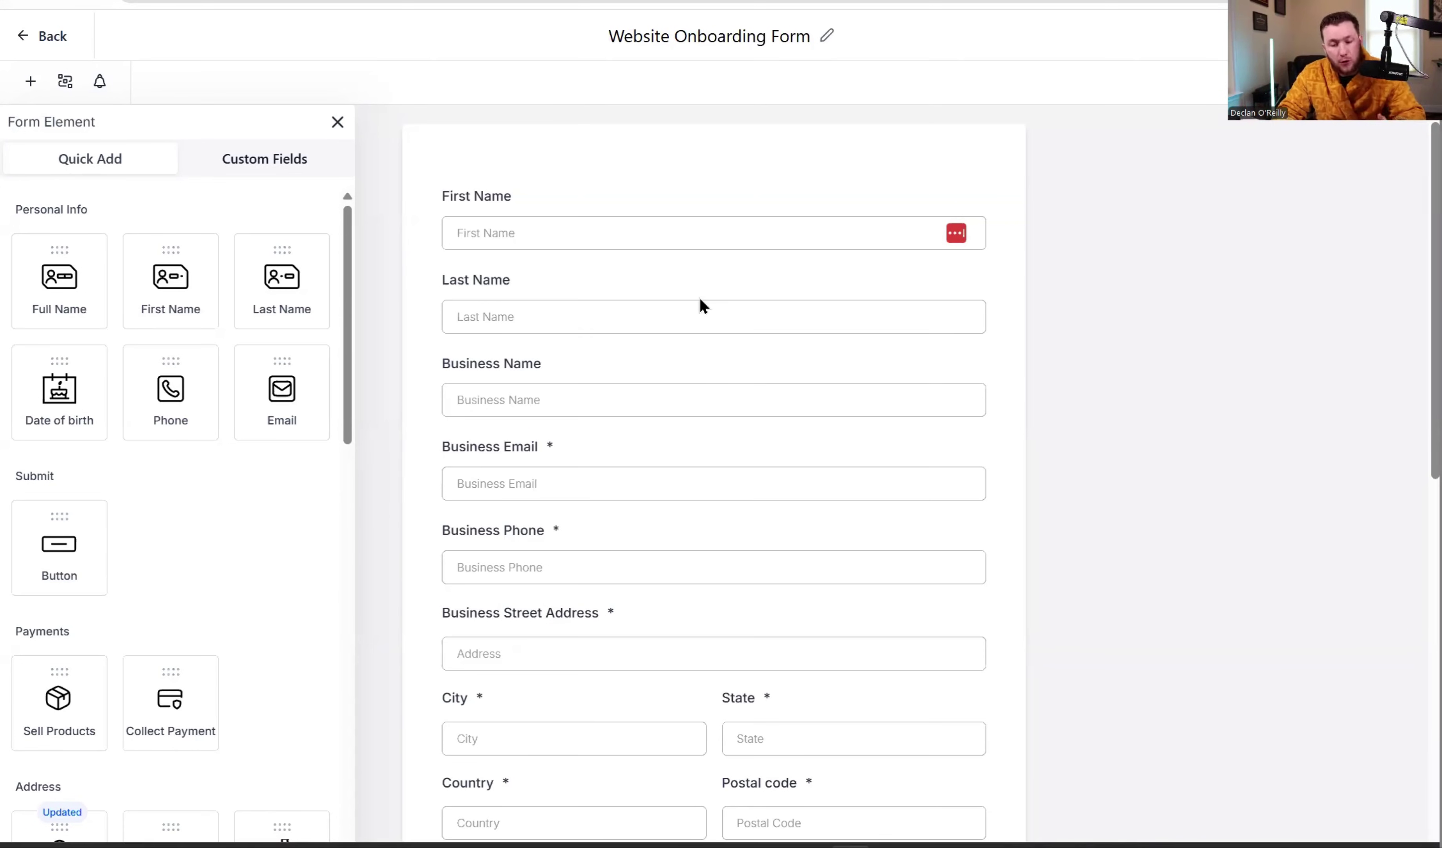
left_click(730, 218)
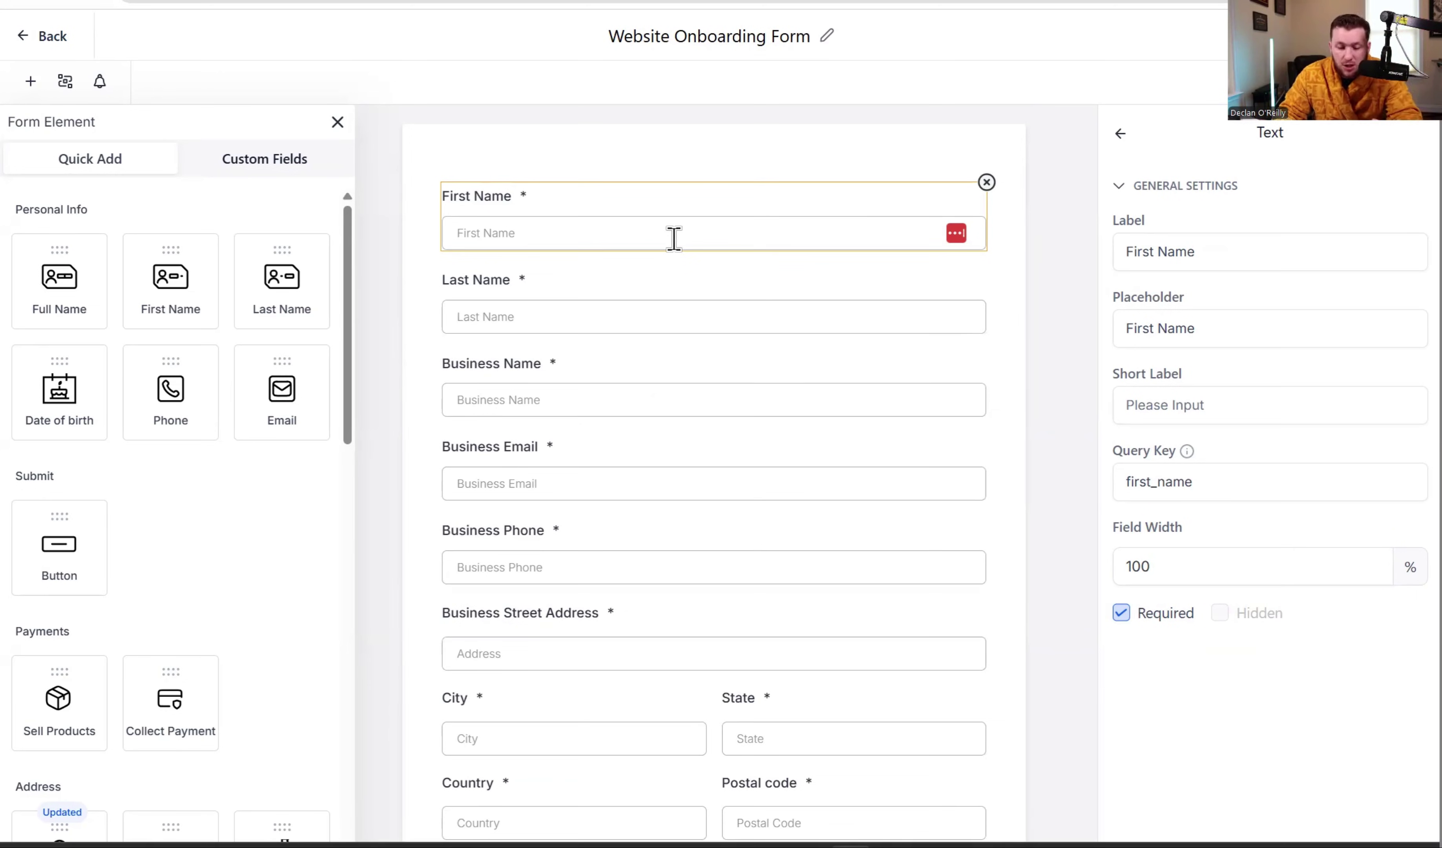
- Allow multiple files on the Business Photos (Owner, Team, Office) upload field and set its max file limit to 15
scroll(760, 317, "down", 5)
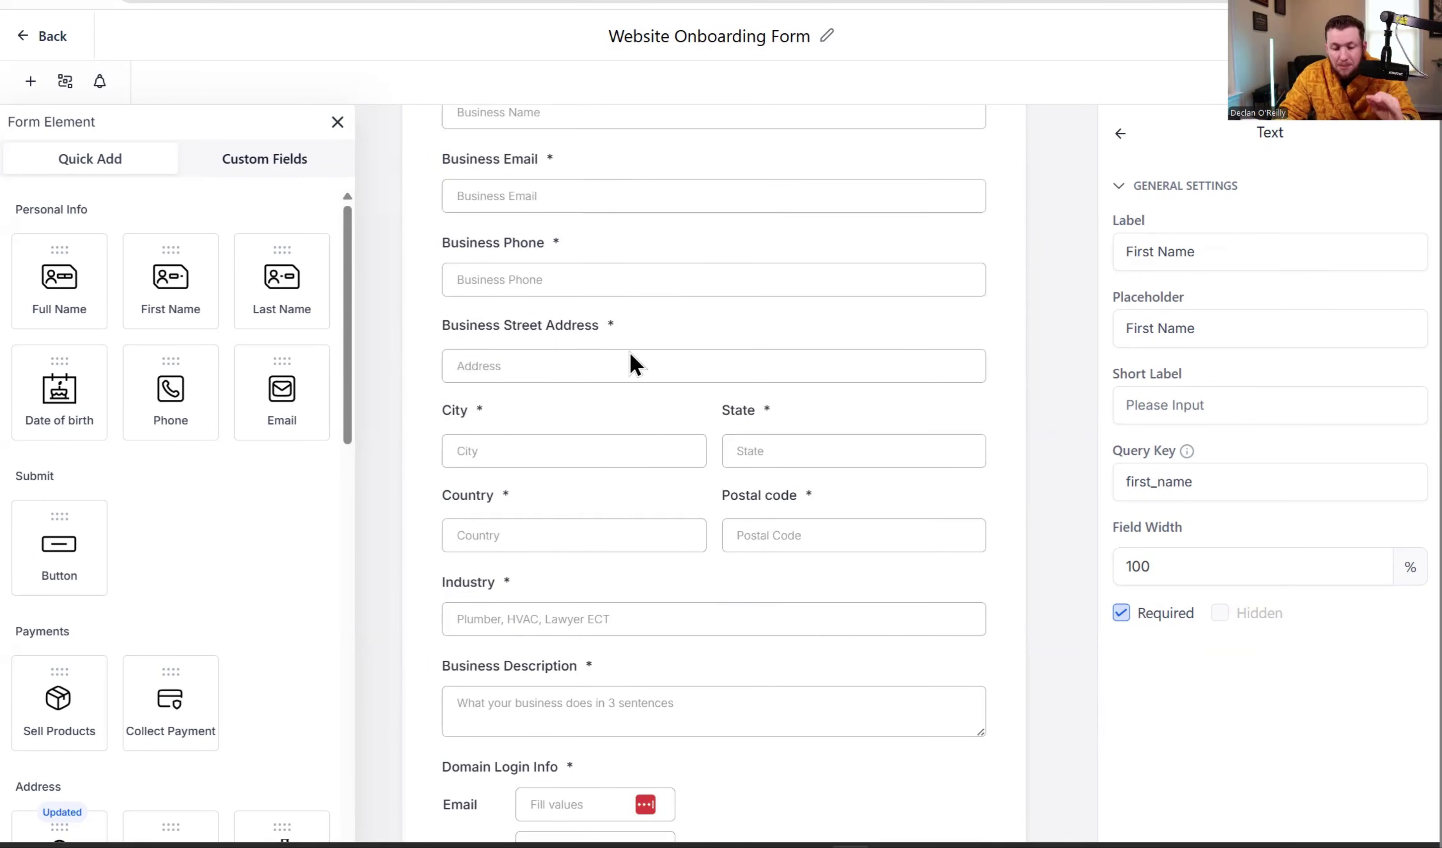
scroll(640, 363, "down", 5)
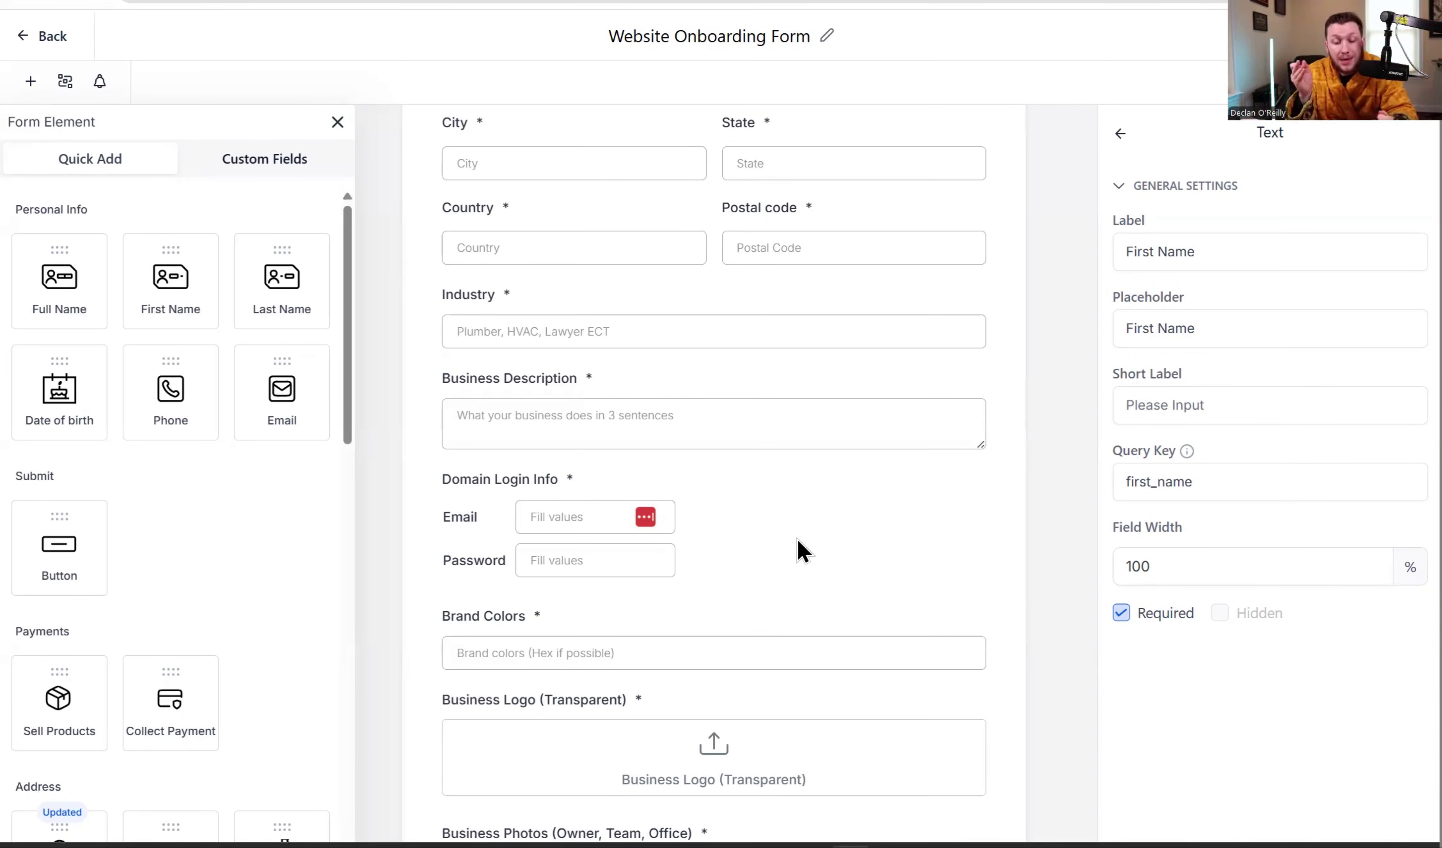
scroll(797, 553, "down", 5)
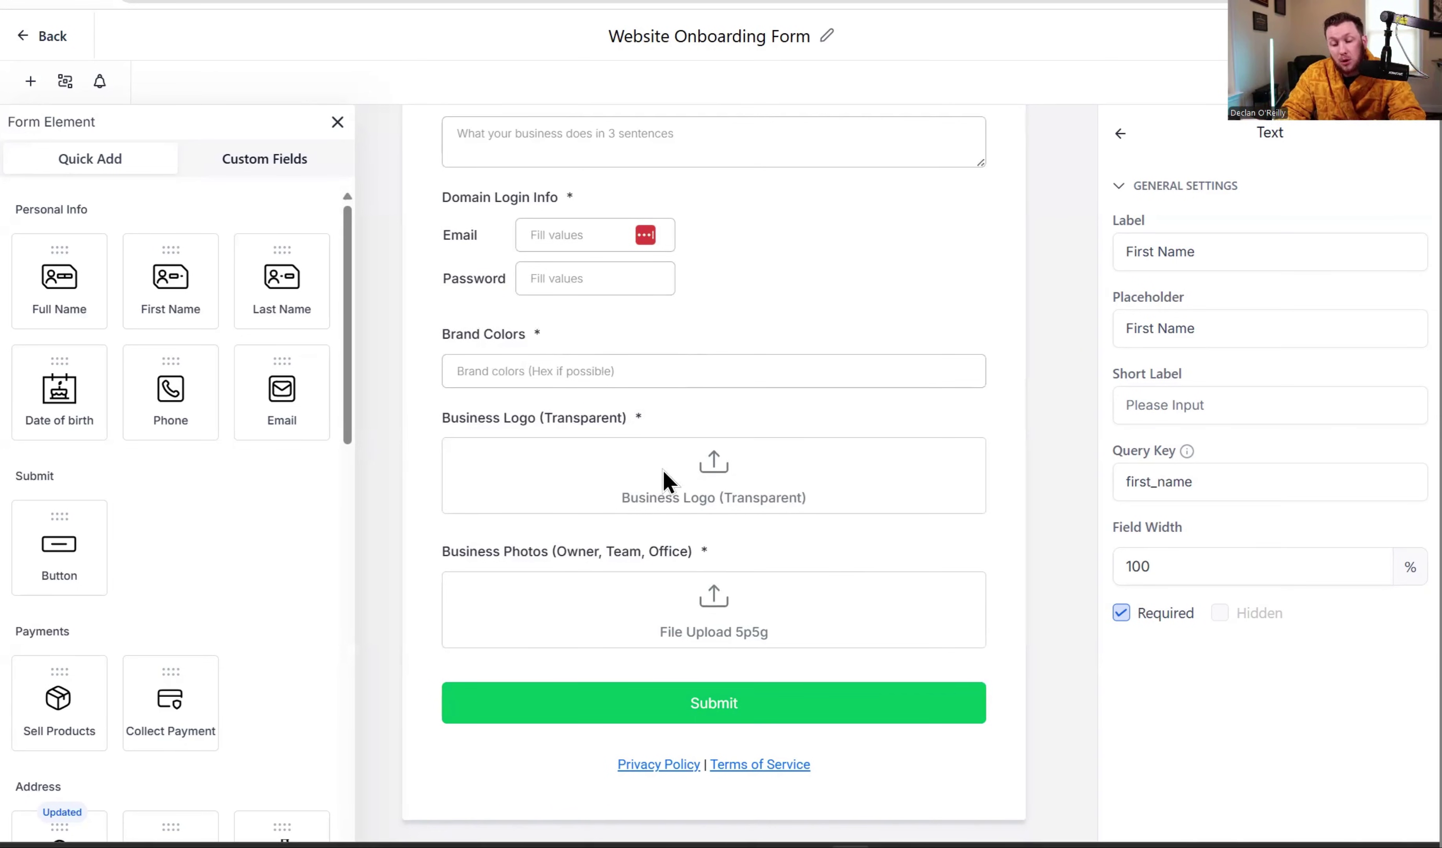
left_click(669, 585)
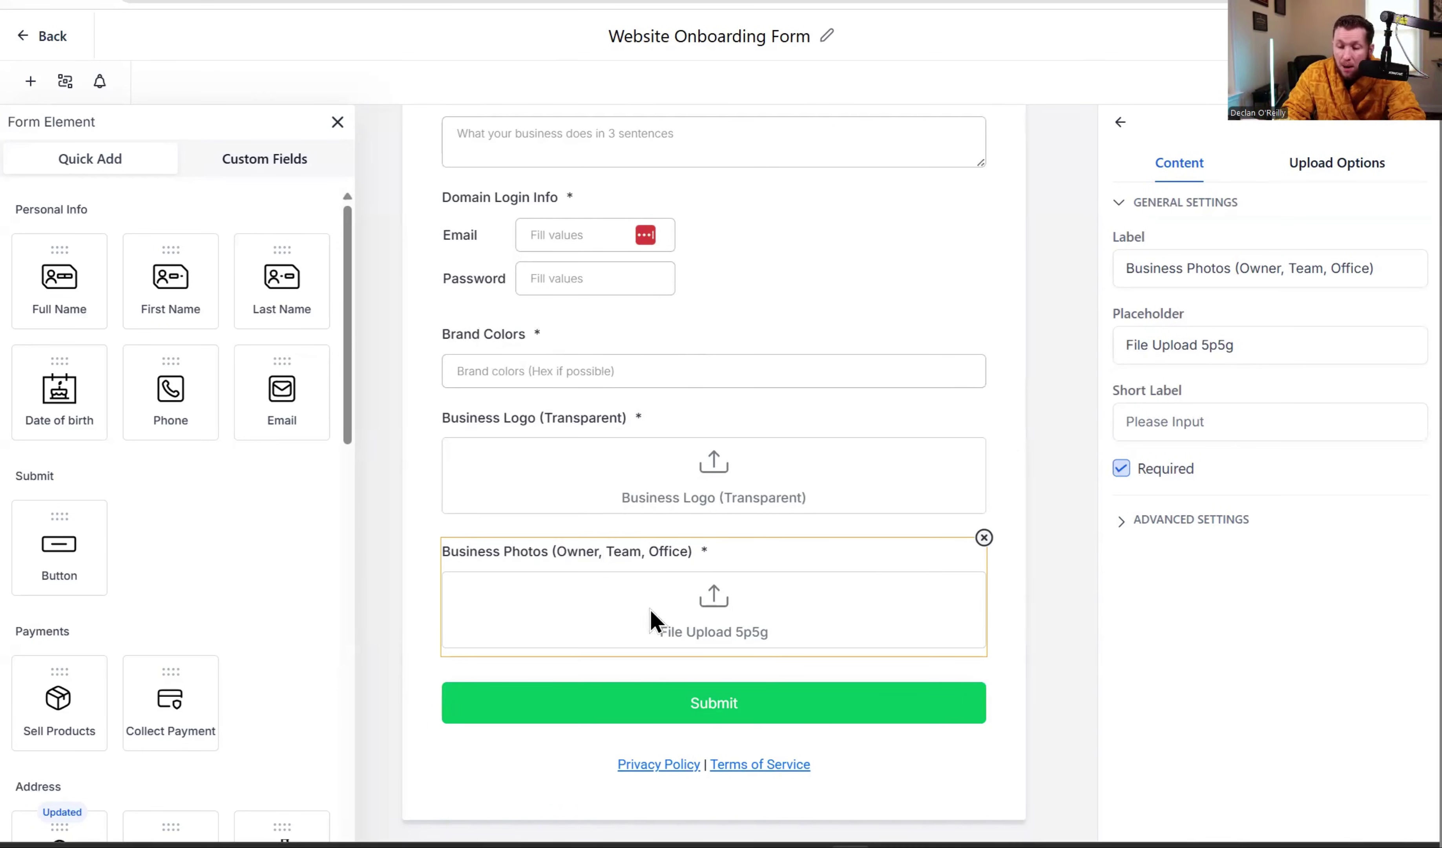
left_click(1373, 169)
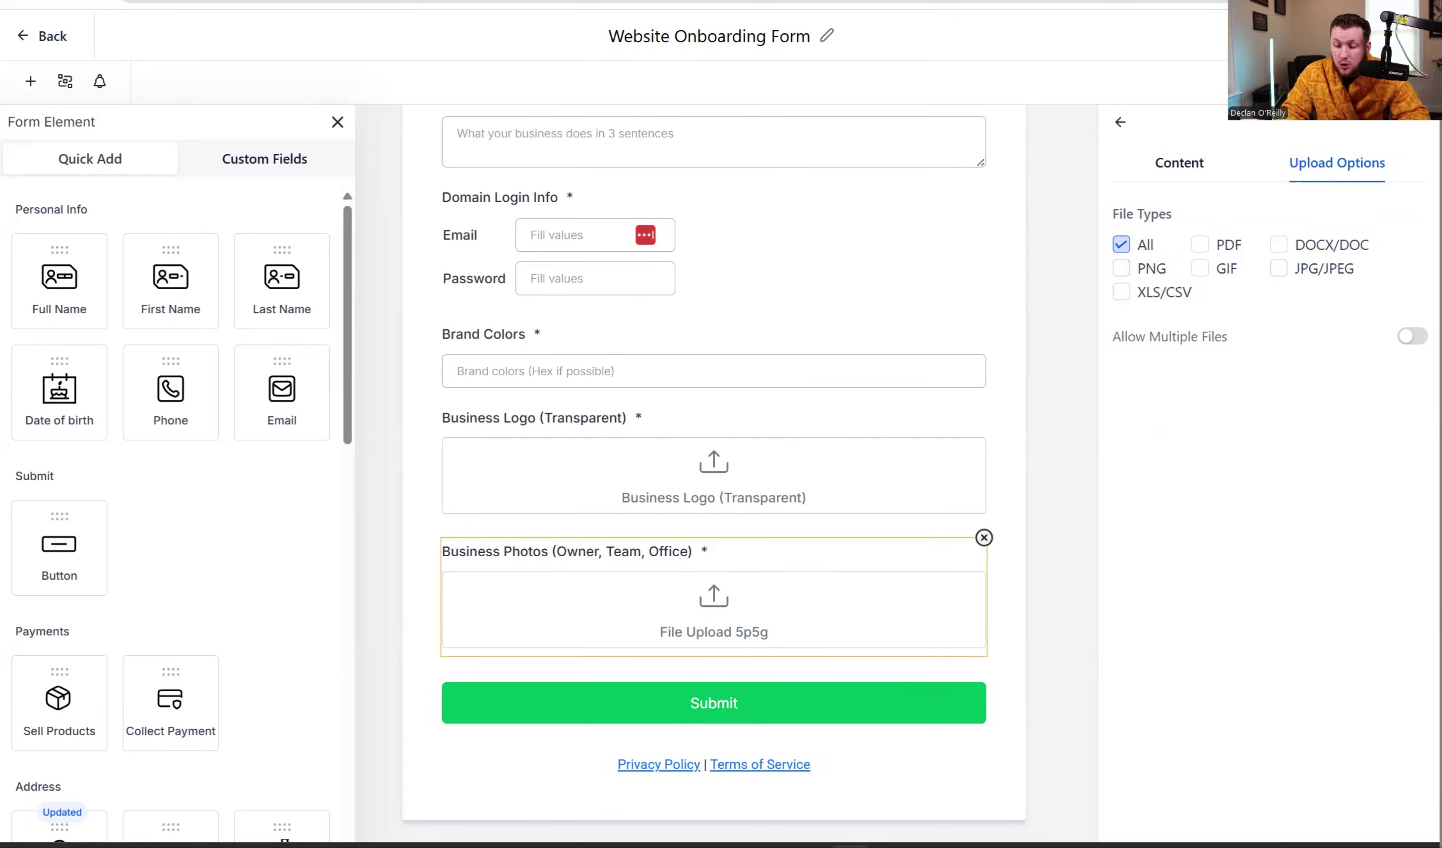
left_click(1411, 336)
left_click(1289, 411)
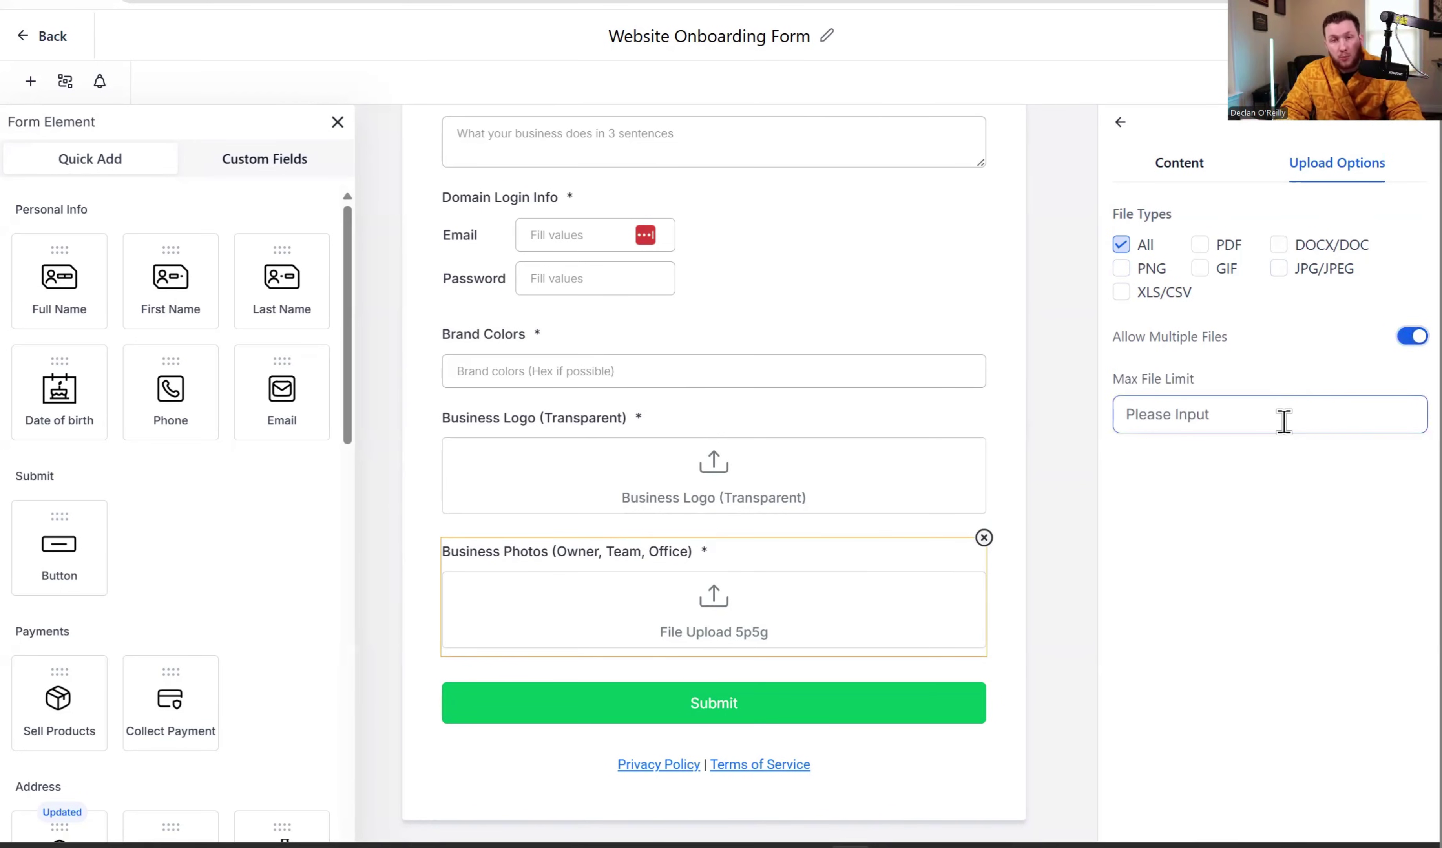
type("15")
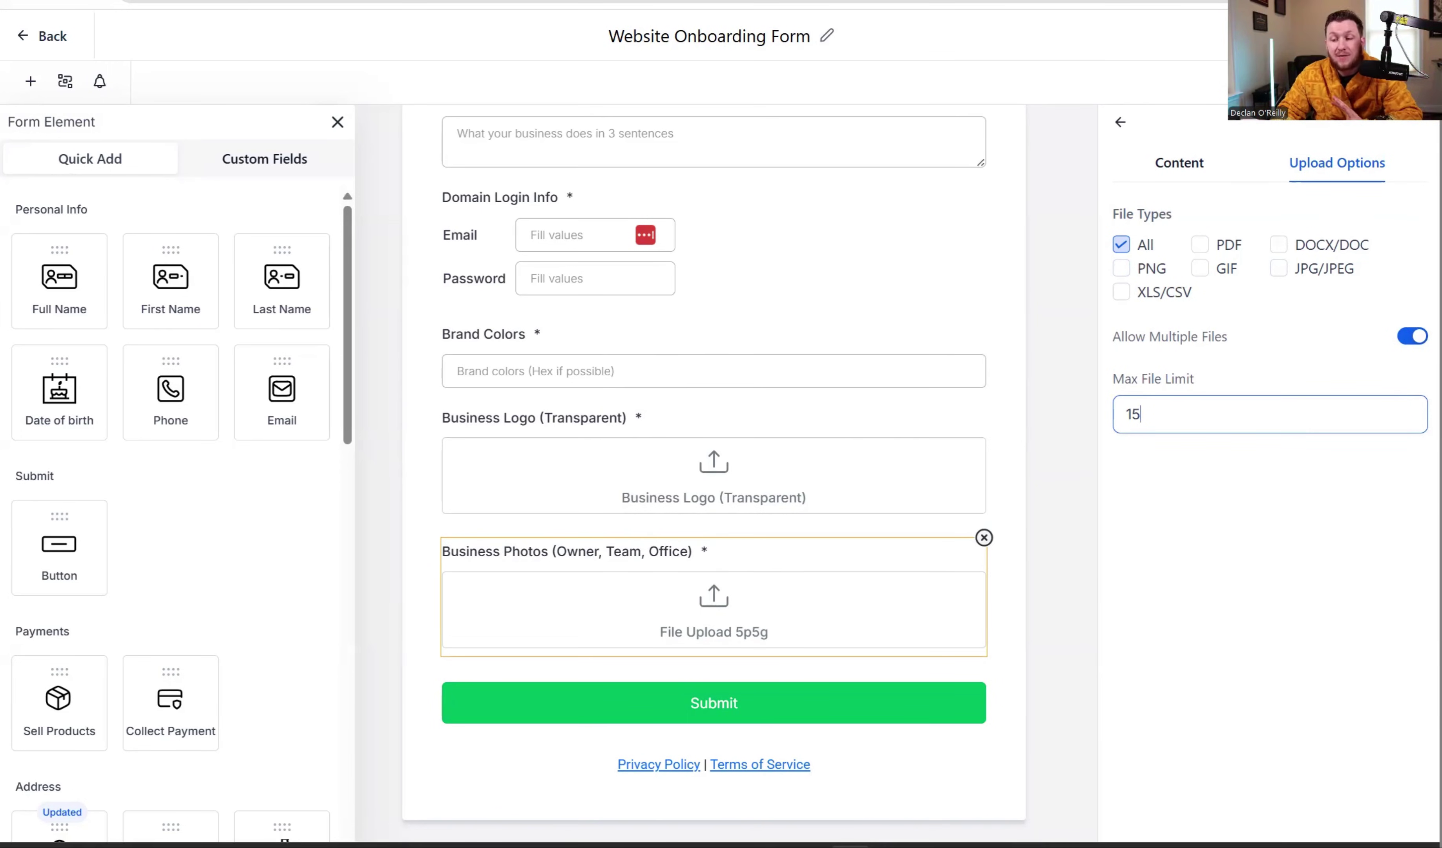
key("Tab")
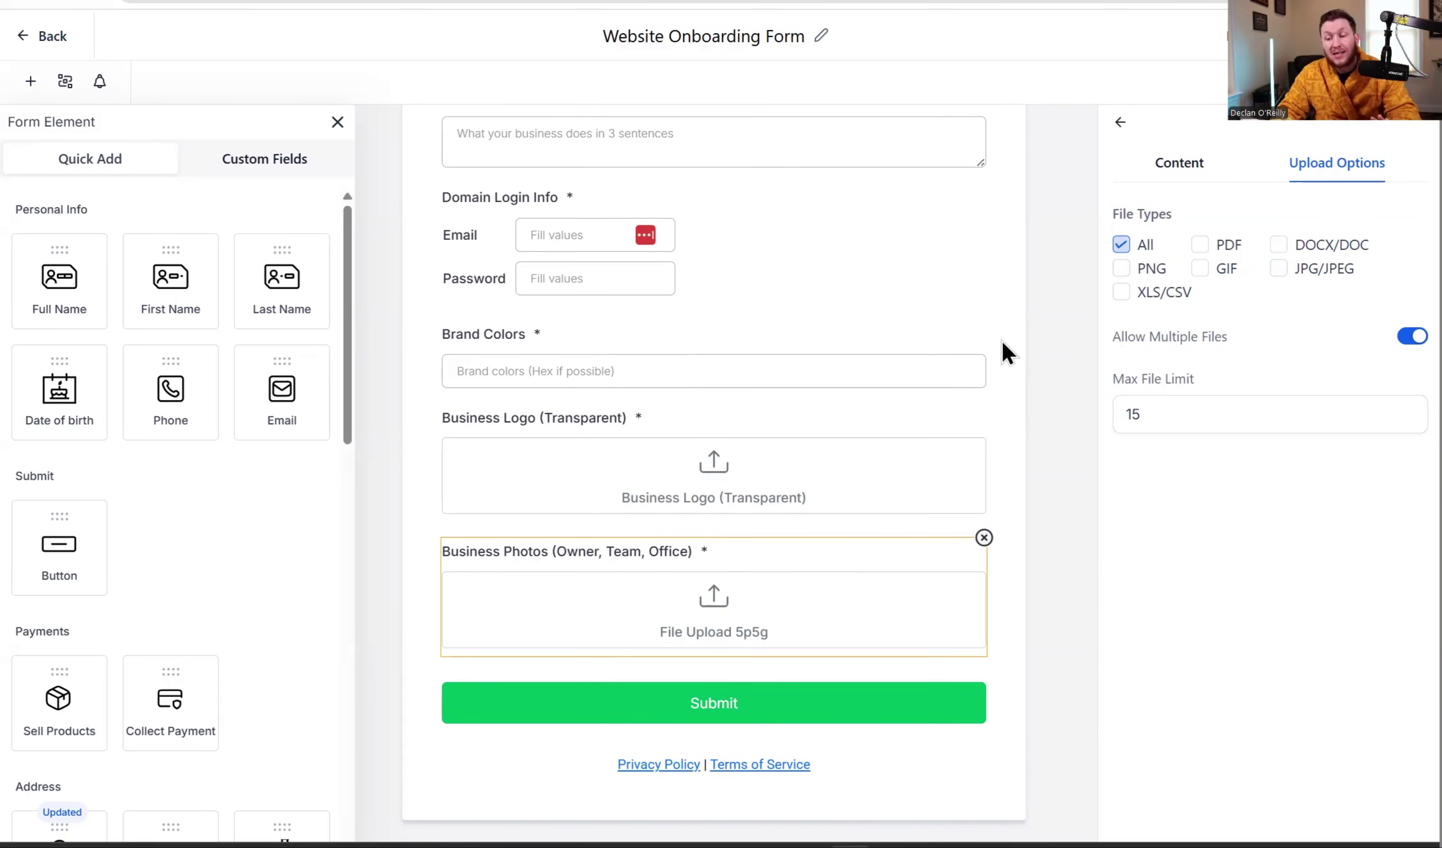
- View the form's integration settings and close them without changing the layout or trigger options
scroll(925, 459, "up", 10)
scroll(940, 466, "down", 10)
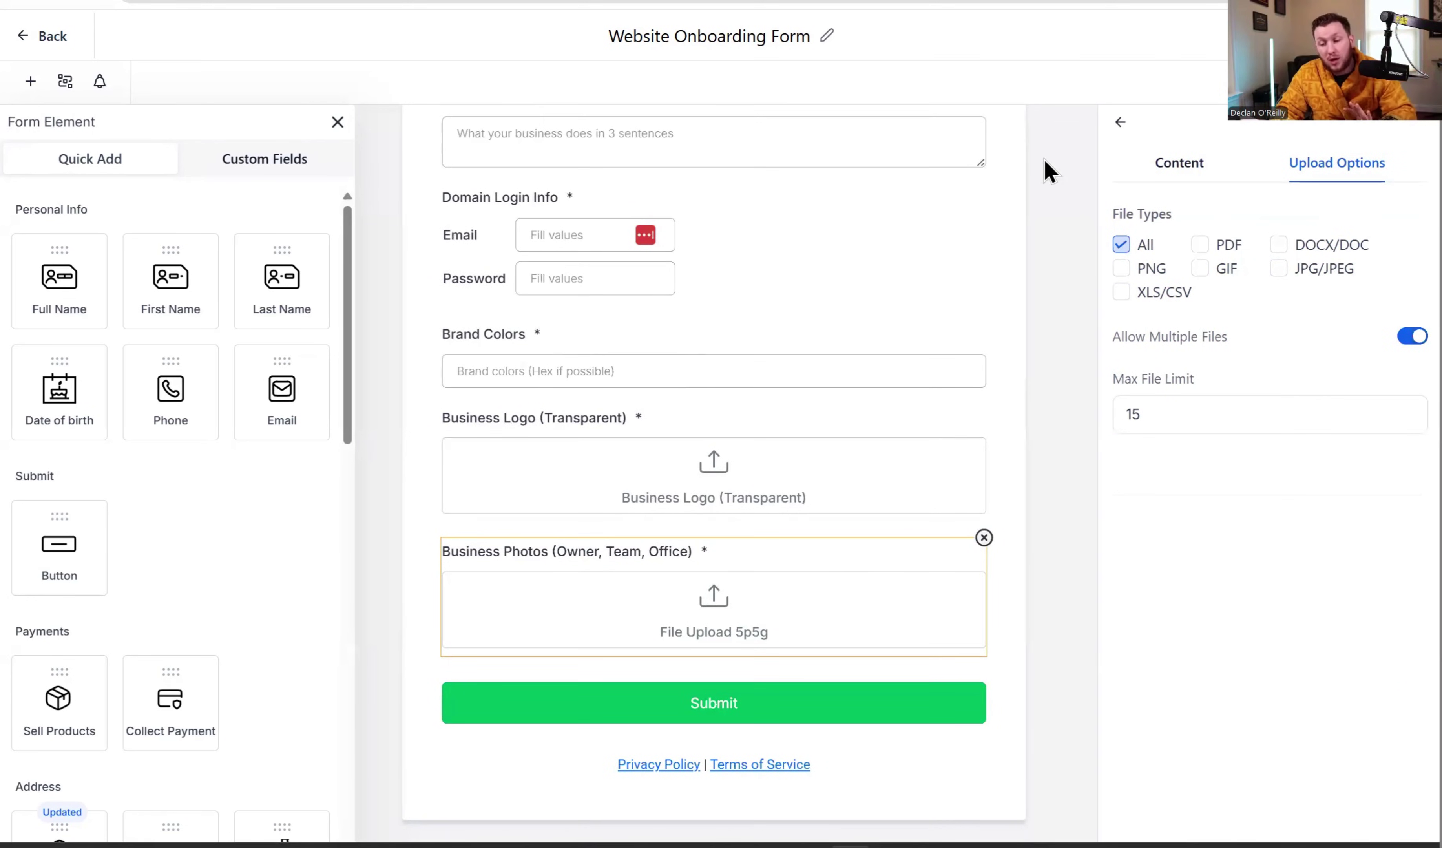
left_click(1201, 81)
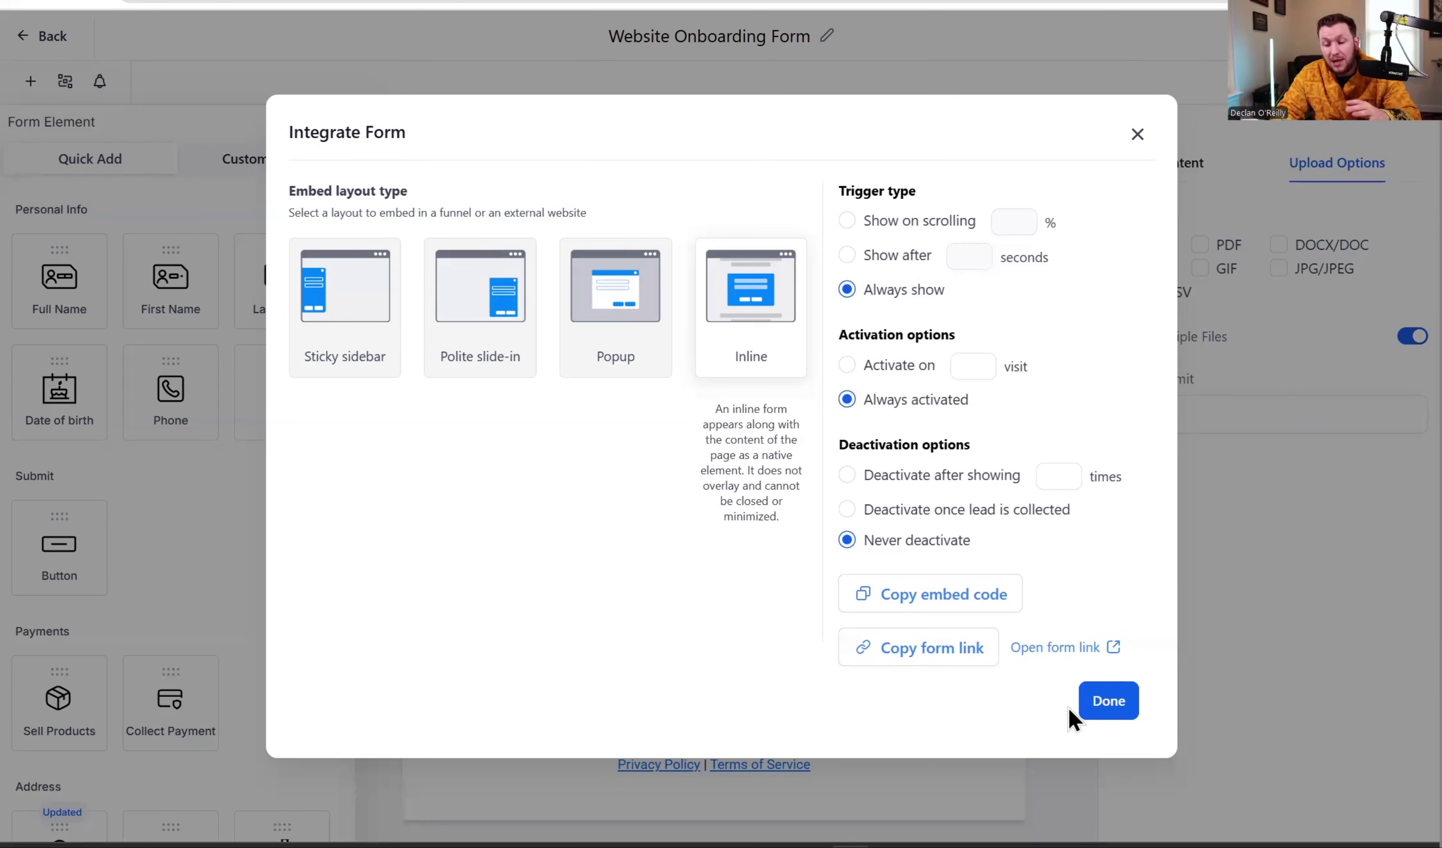
left_click(1086, 704)
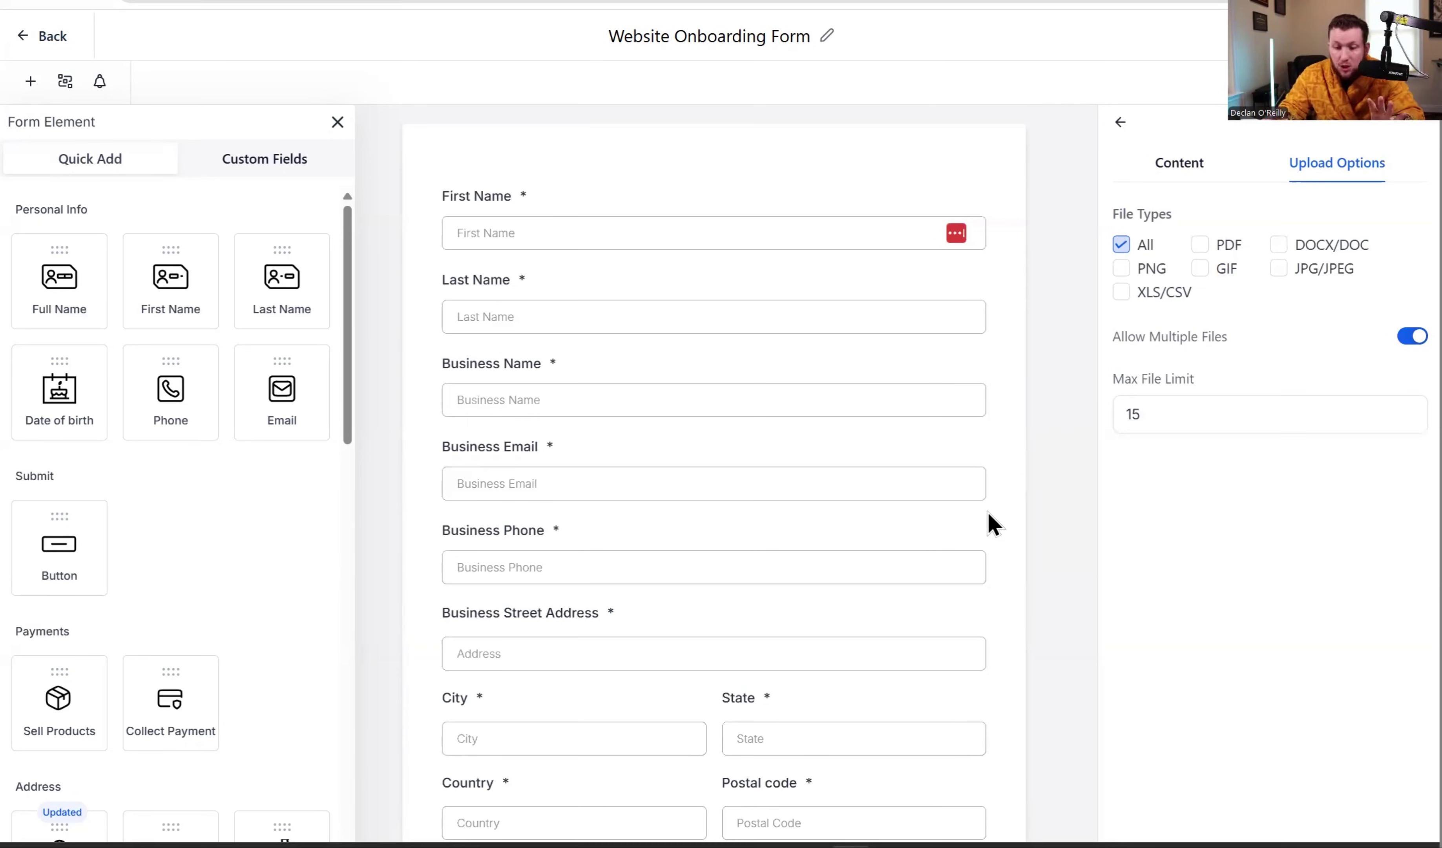
- Review all fields of the onboarding form from First Name down to the file uploads and Submit button
scroll(933, 441, "down", 5)
scroll(934, 442, "up", 5)
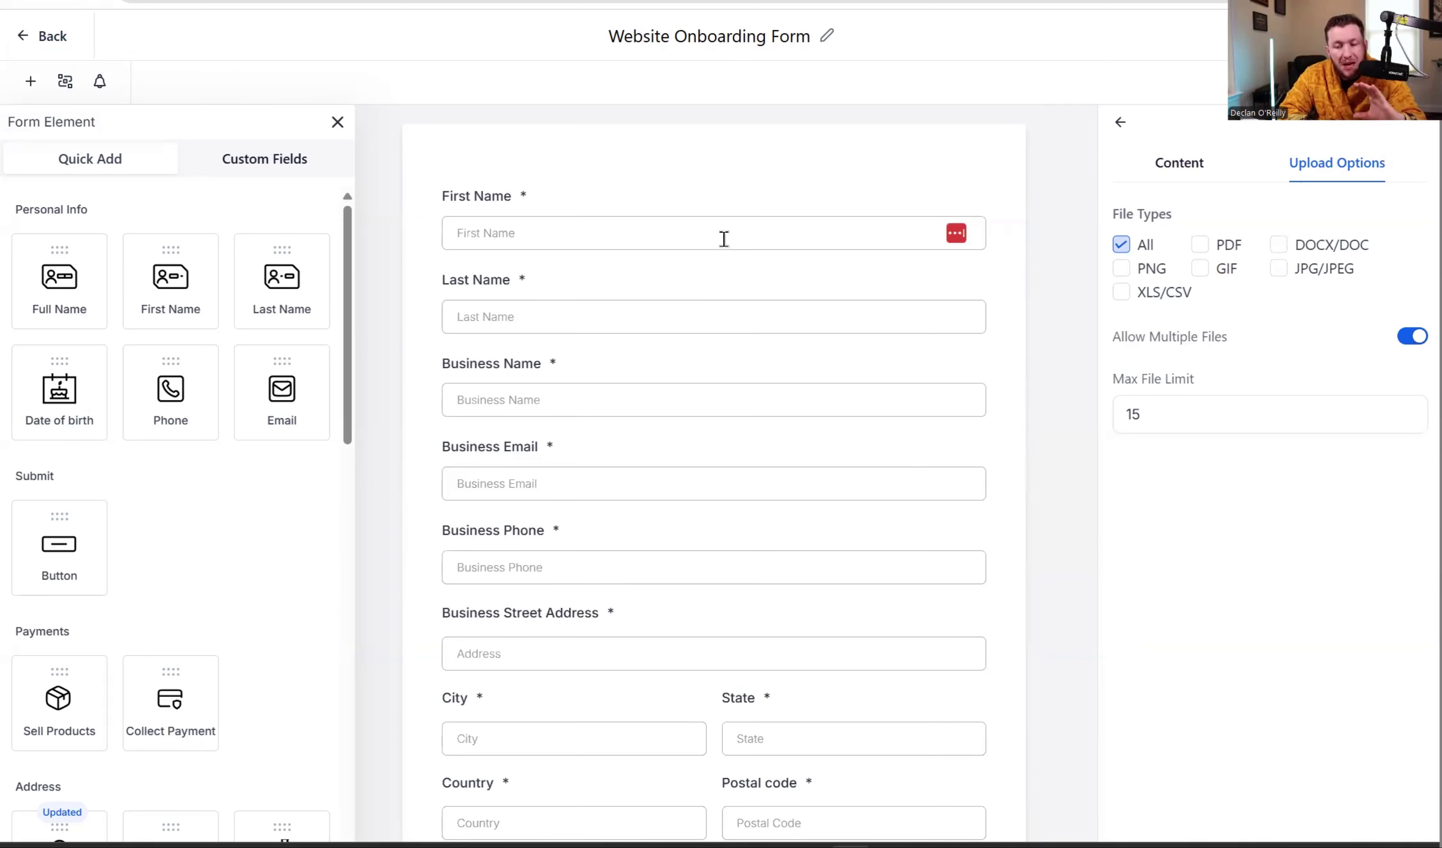
scroll(724, 239, "down", 10)
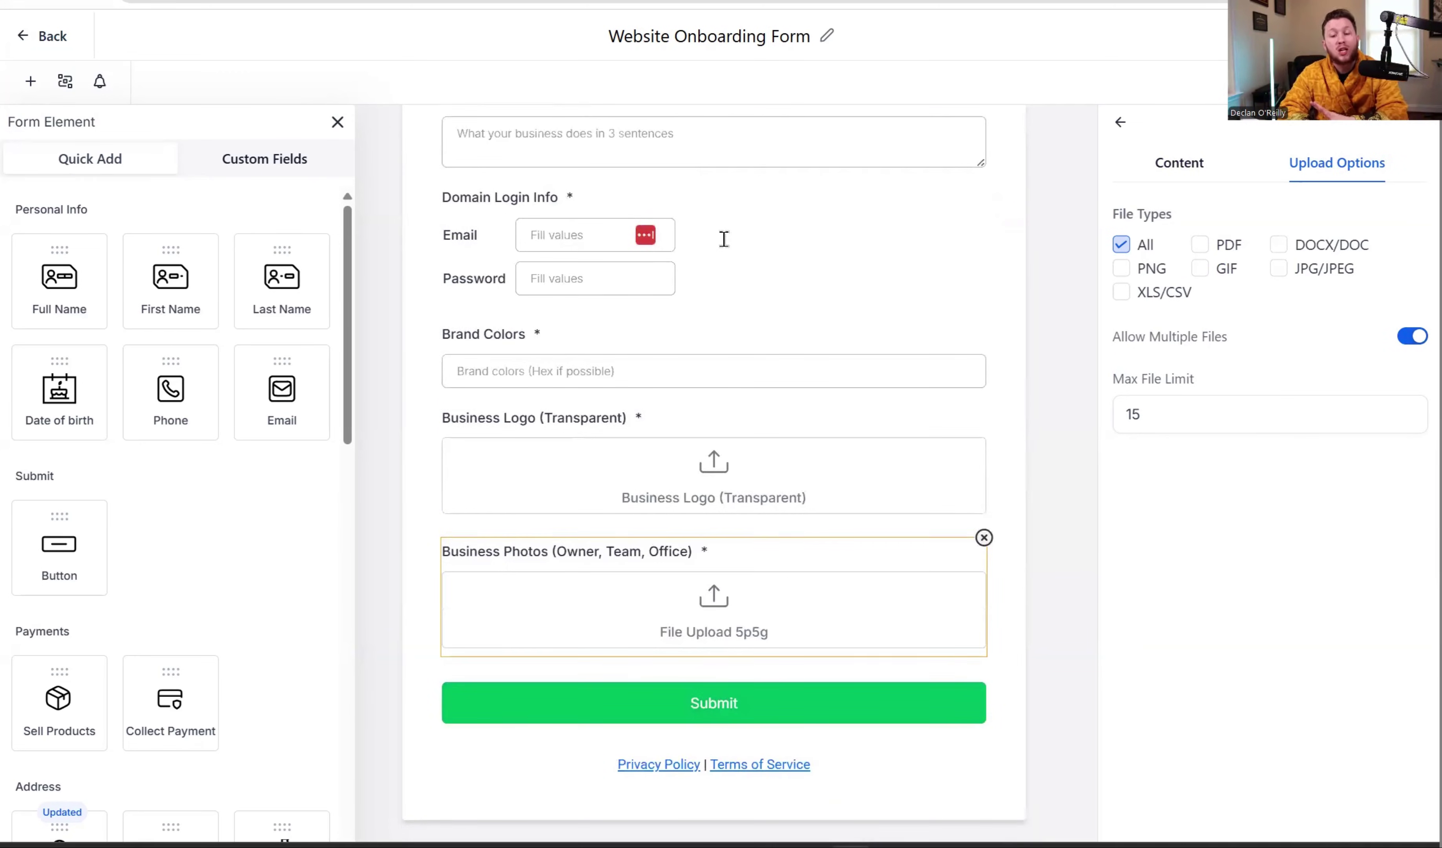
scroll(723, 239, "up", 10)
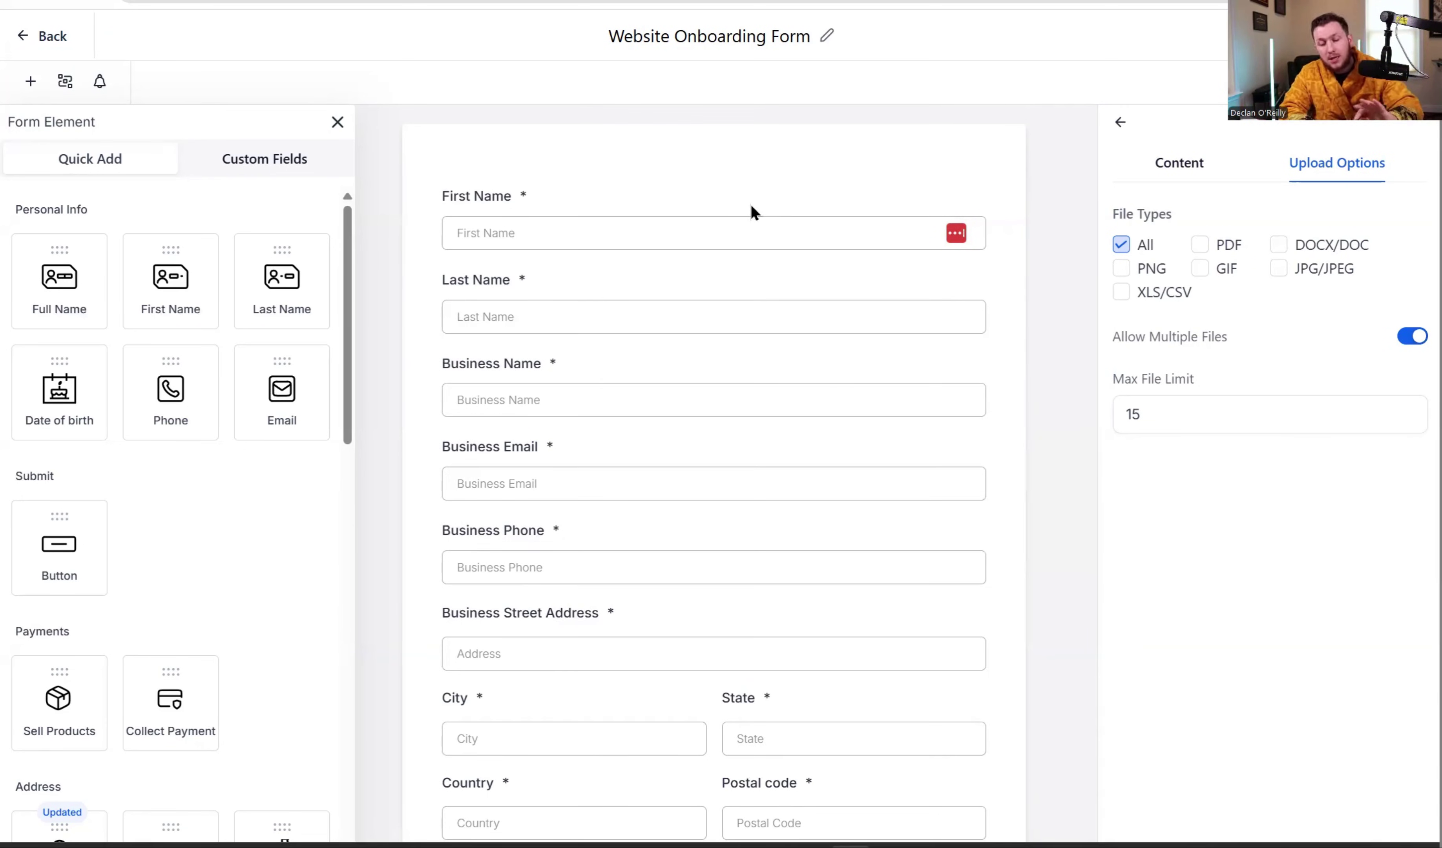
scroll(751, 206, "down", 15)
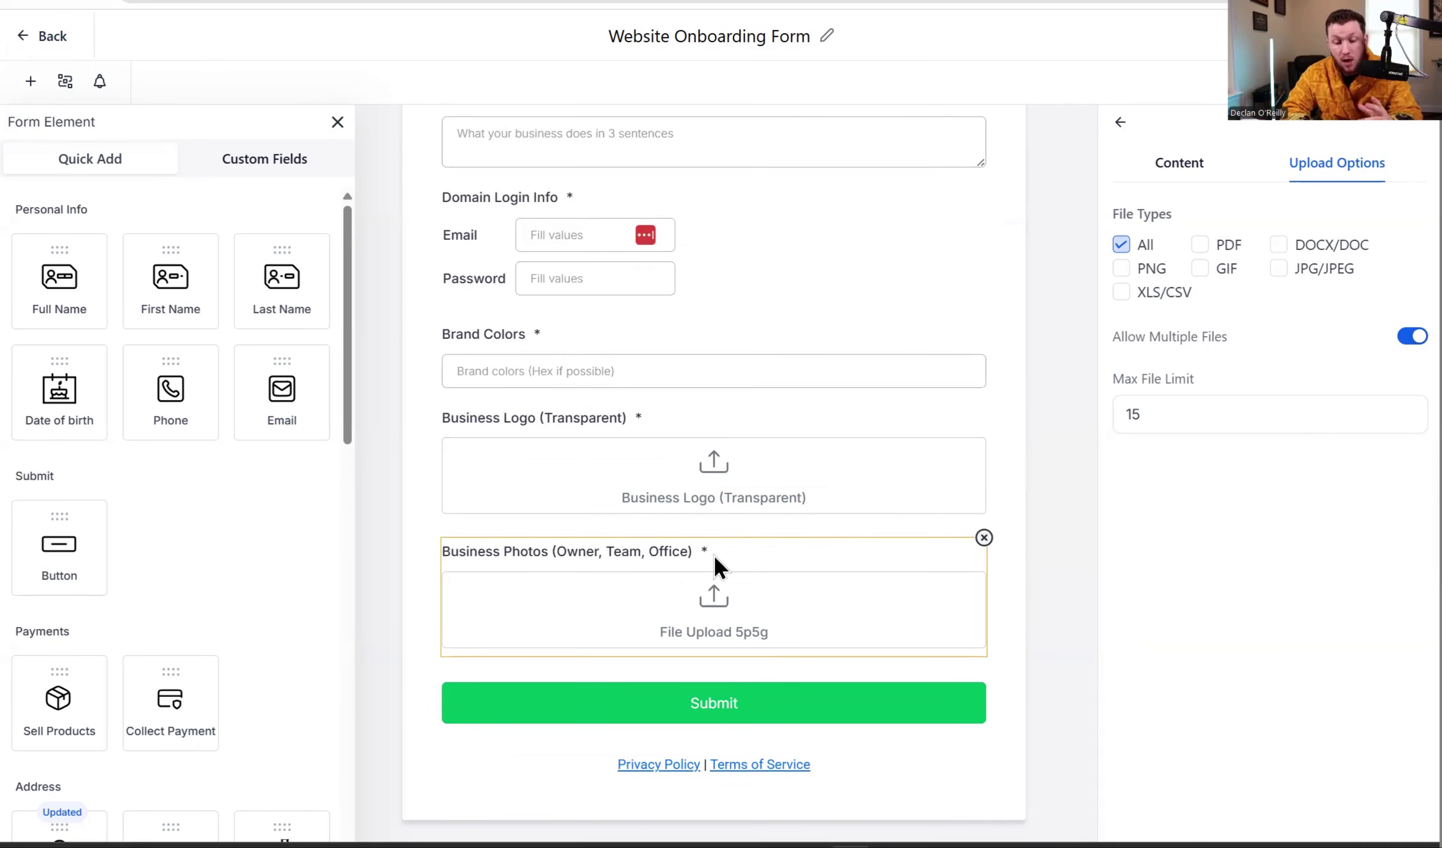
scroll(738, 618, "up", 15)
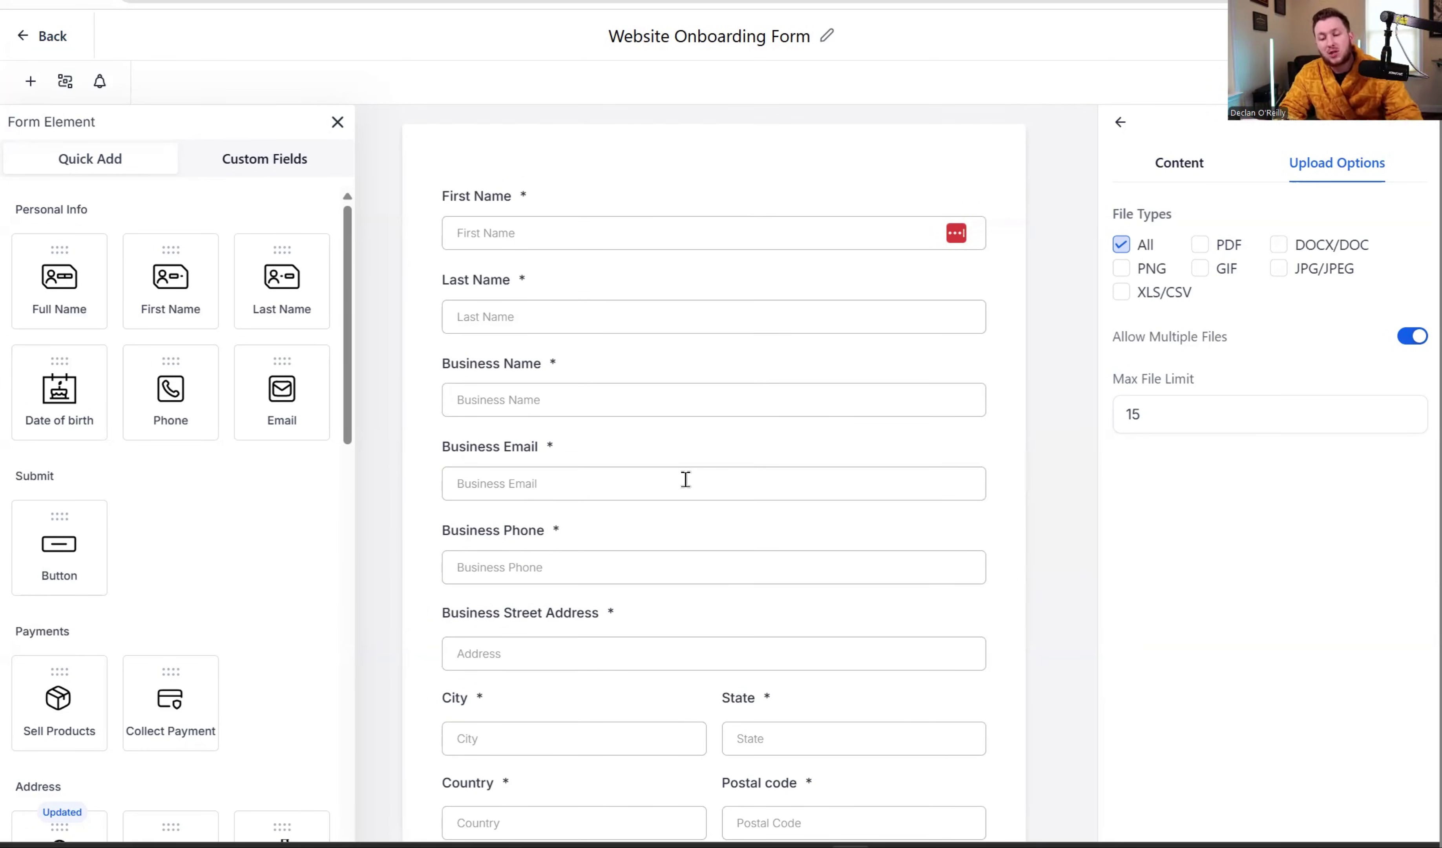
scroll(785, 544, "down", 15)
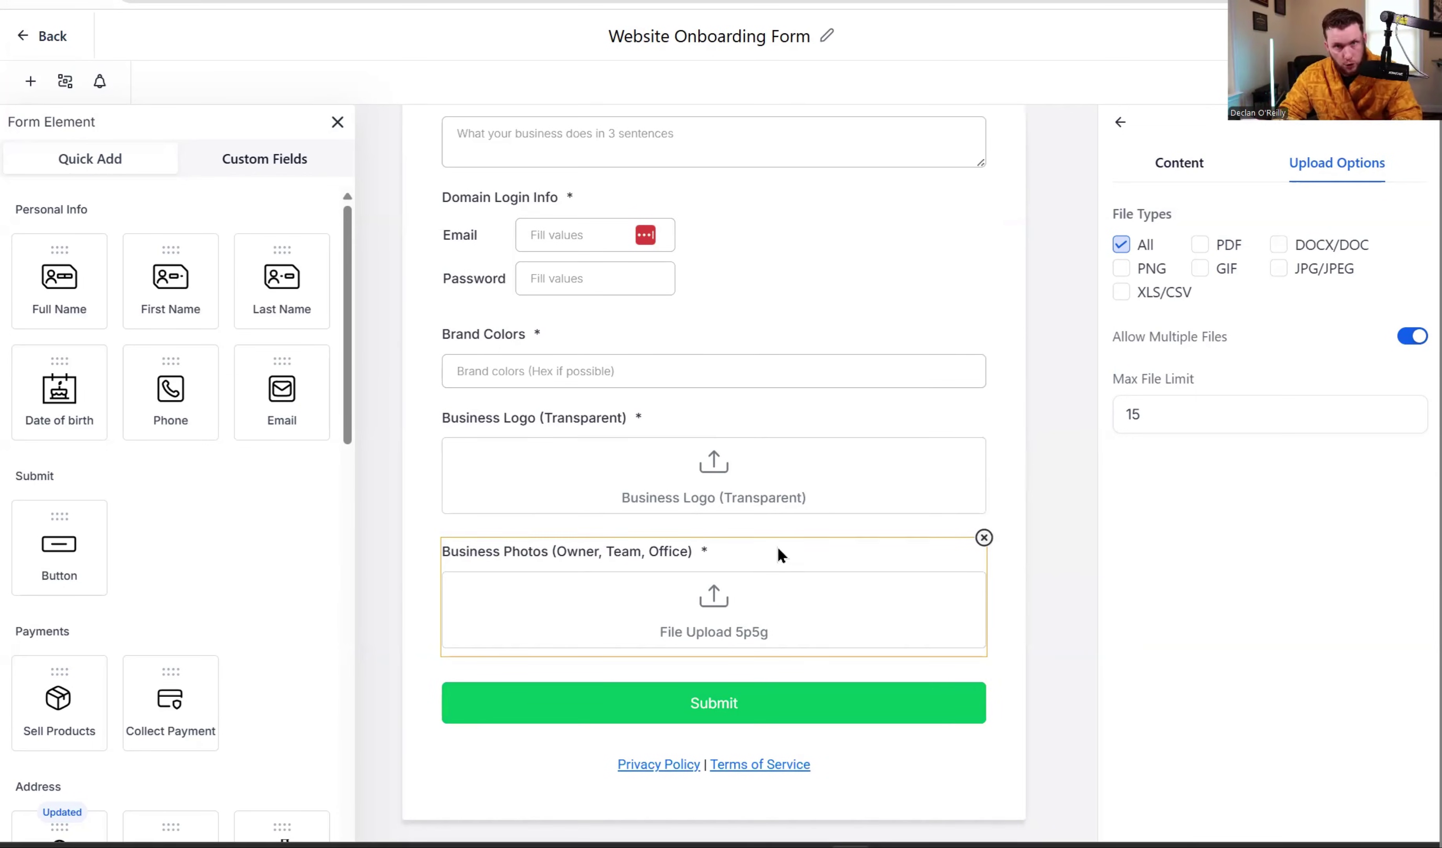
scroll(756, 373, "up", 15)
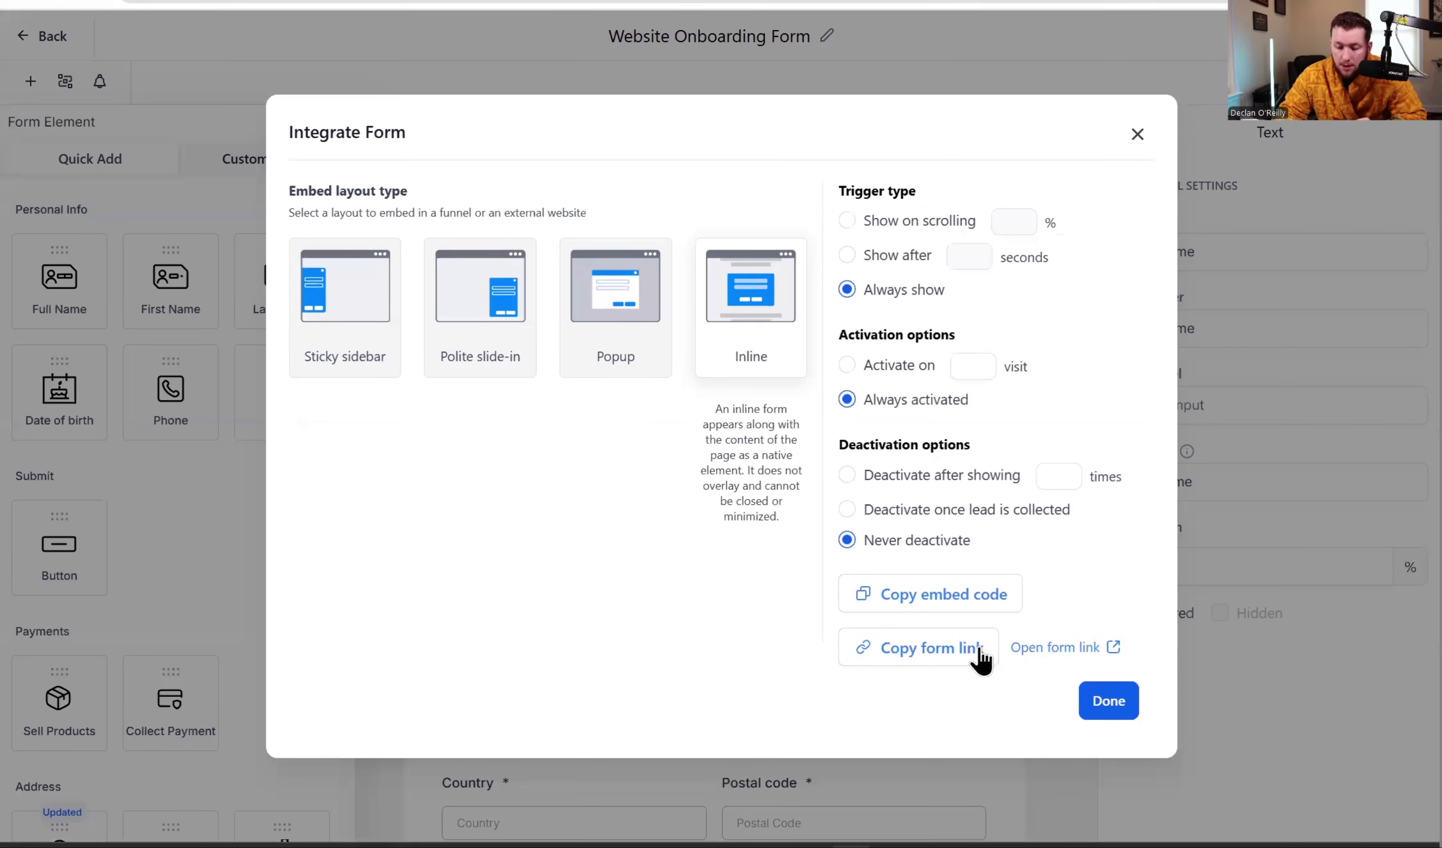
- Copy the form link, open the live form, and fill in the customer's contact and address details
left_click(980, 656)
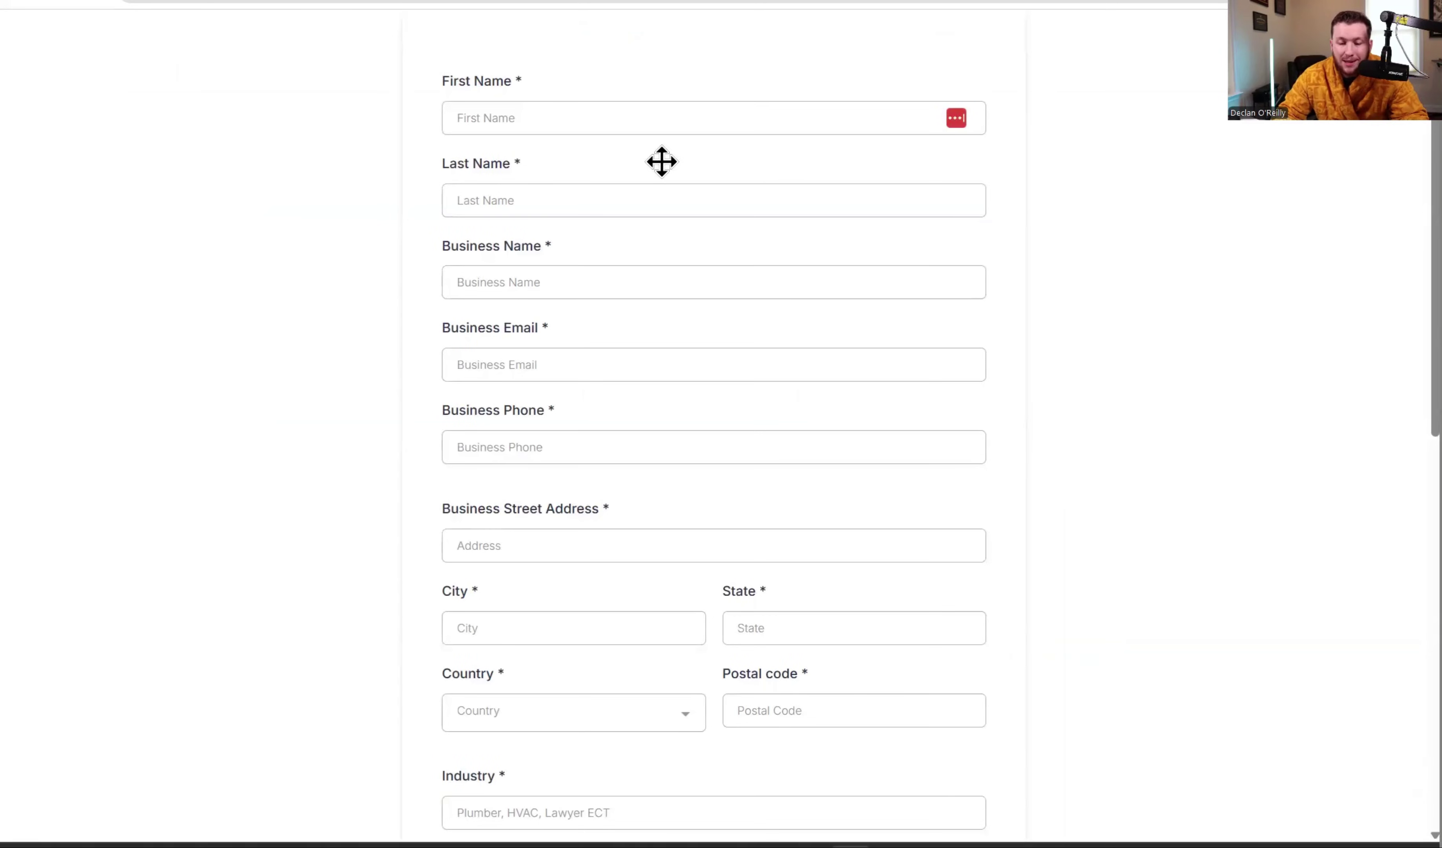
left_click(767, 183)
scroll(775, 222, "down", 10)
- Enter test values: "sss" as Industry, "ss" as Business Description, the domain login email and password, and "ss" as Brand Colors
left_click(681, 248)
type("sss")
key("Tab")
type("ss")
left_click(653, 416)
type("s")
left_click(663, 466)
type("s")
left_click(654, 559)
type("ss")
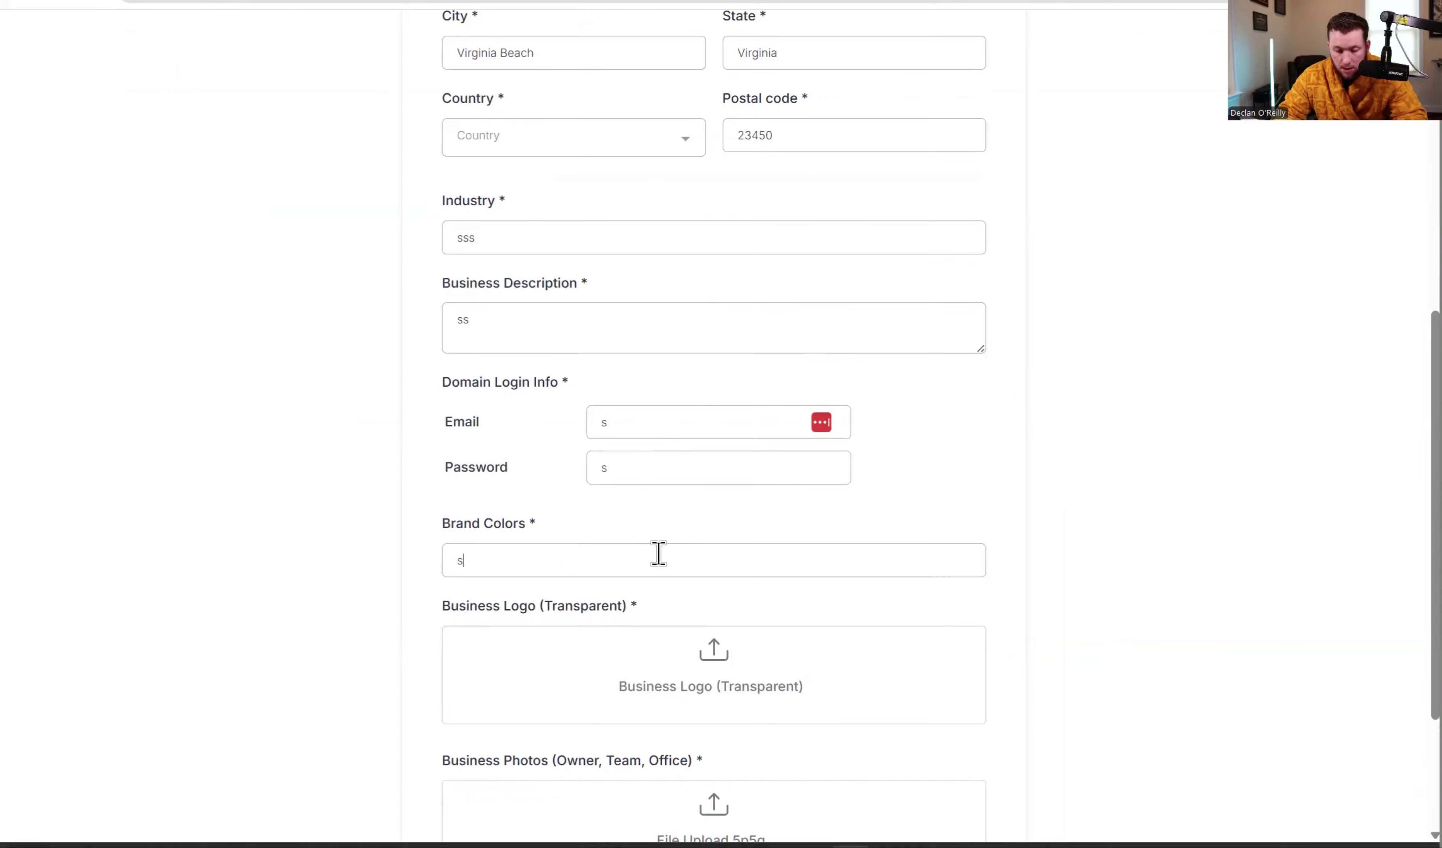
- Upload IMG_0360.JPG as the Business Logo
scroll(679, 465, "down", 3)
left_click(698, 491)
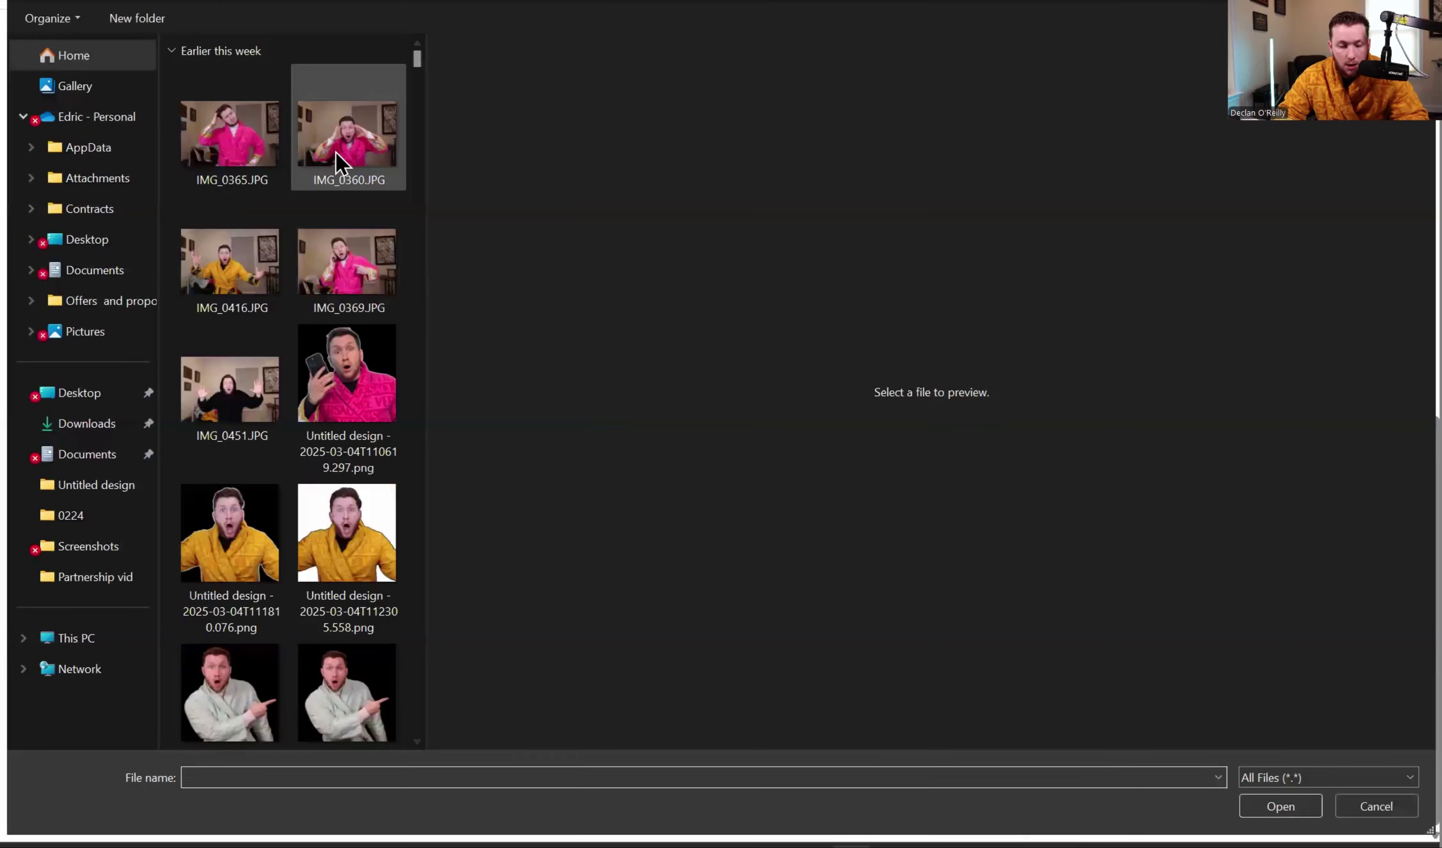
double_click(345, 135)
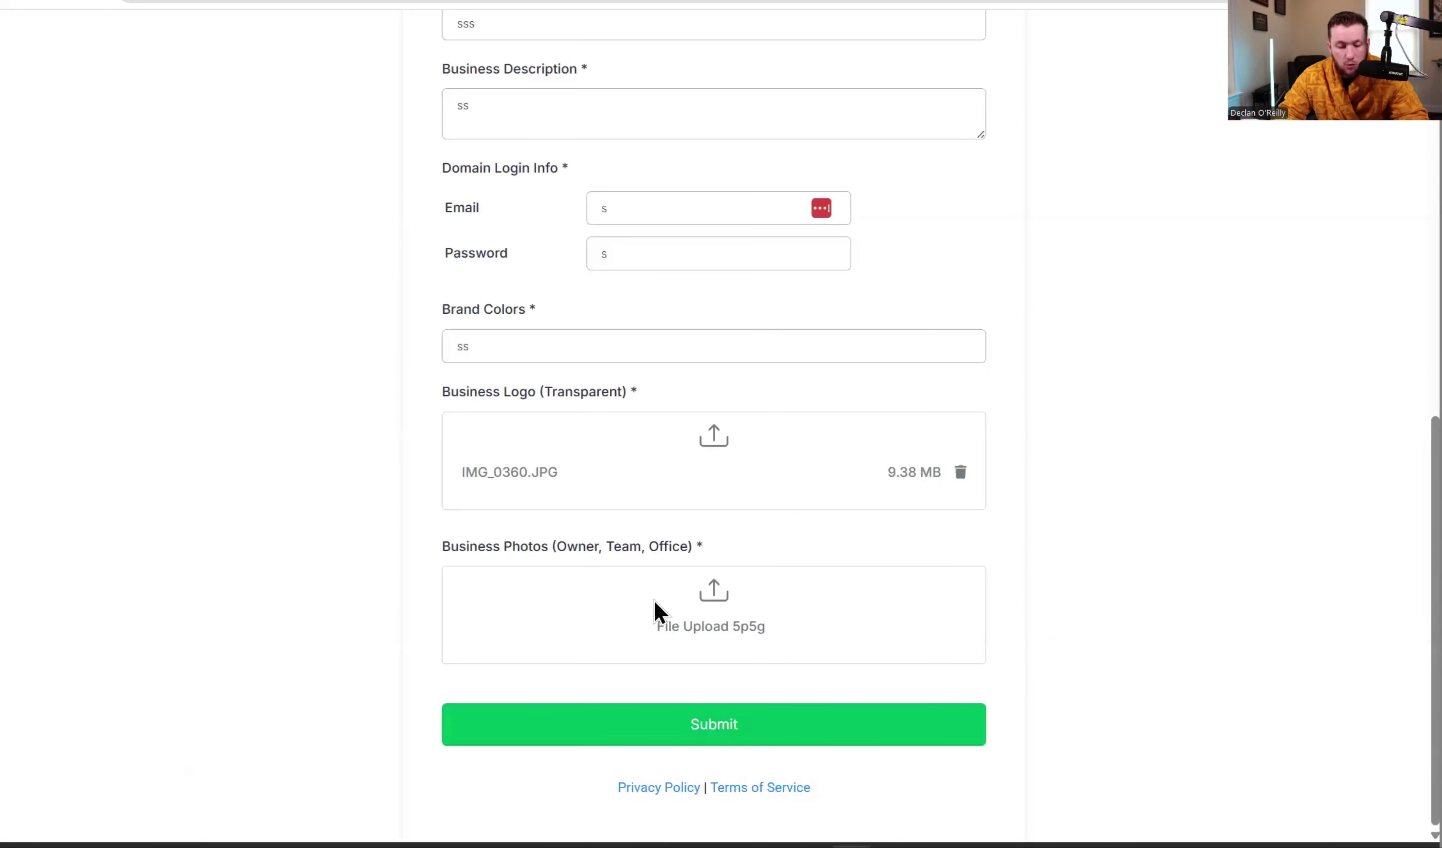
- Upload "Untitled design - 2025-03-04T111810.076.png" as the Business Photo and submit the form
left_click(655, 606)
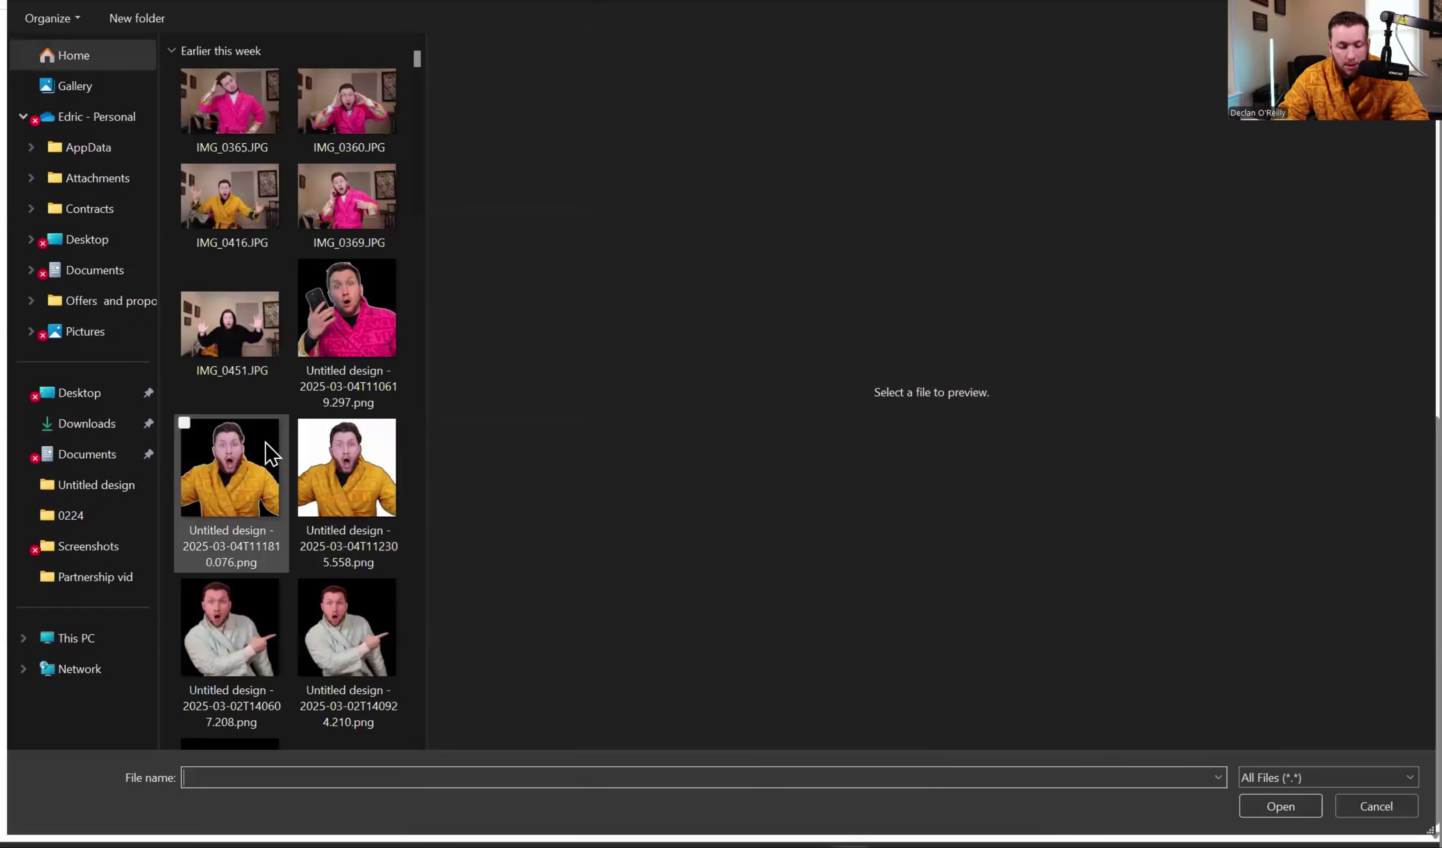
left_click(271, 454)
double_click(271, 454)
scroll(867, 725, "down", 2)
left_click(862, 722)
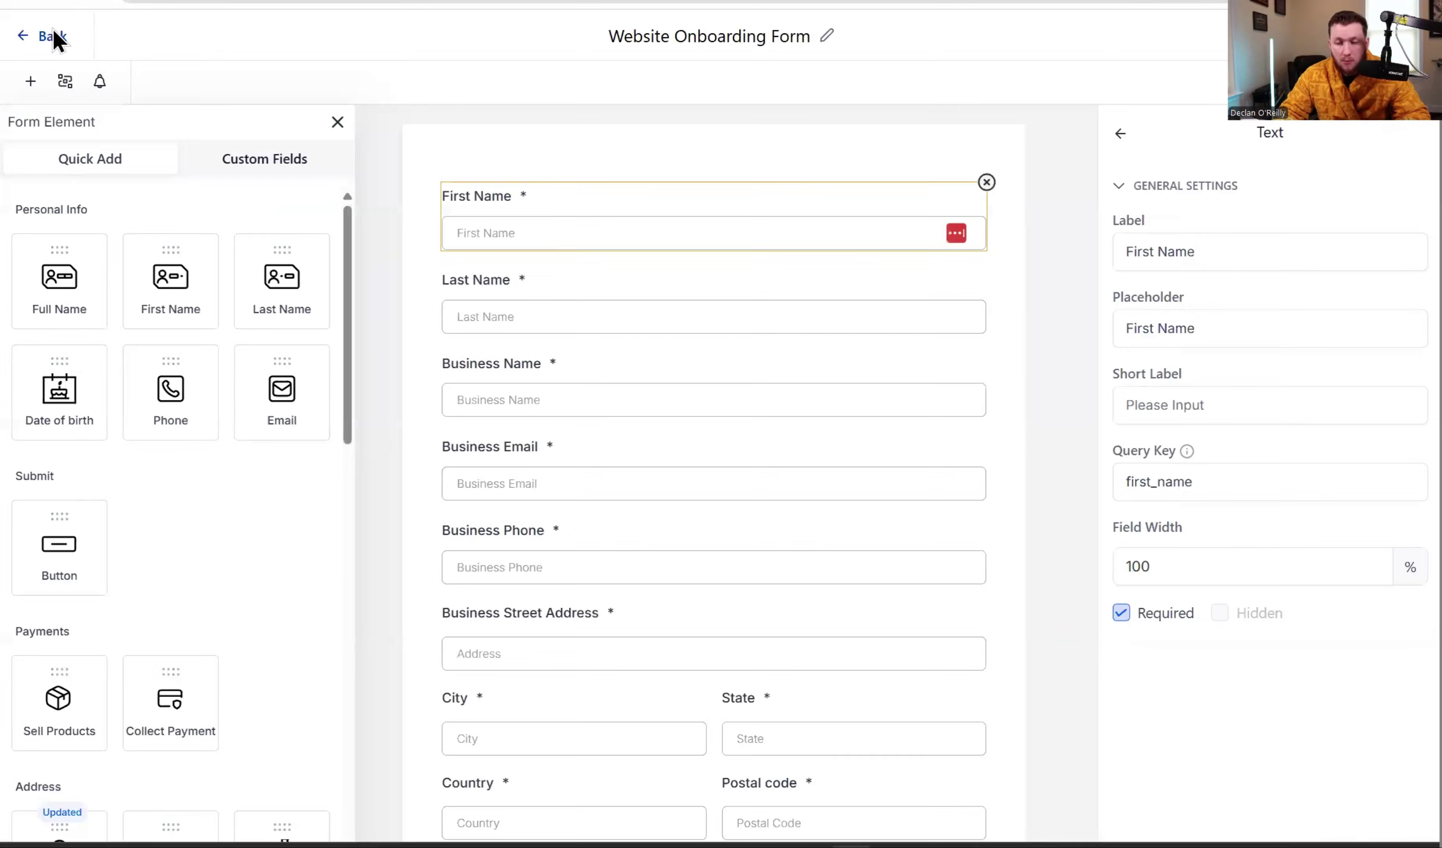
- Open the form submissions and look through all columns of the Website Onboarding Form entry
left_click(57, 40)
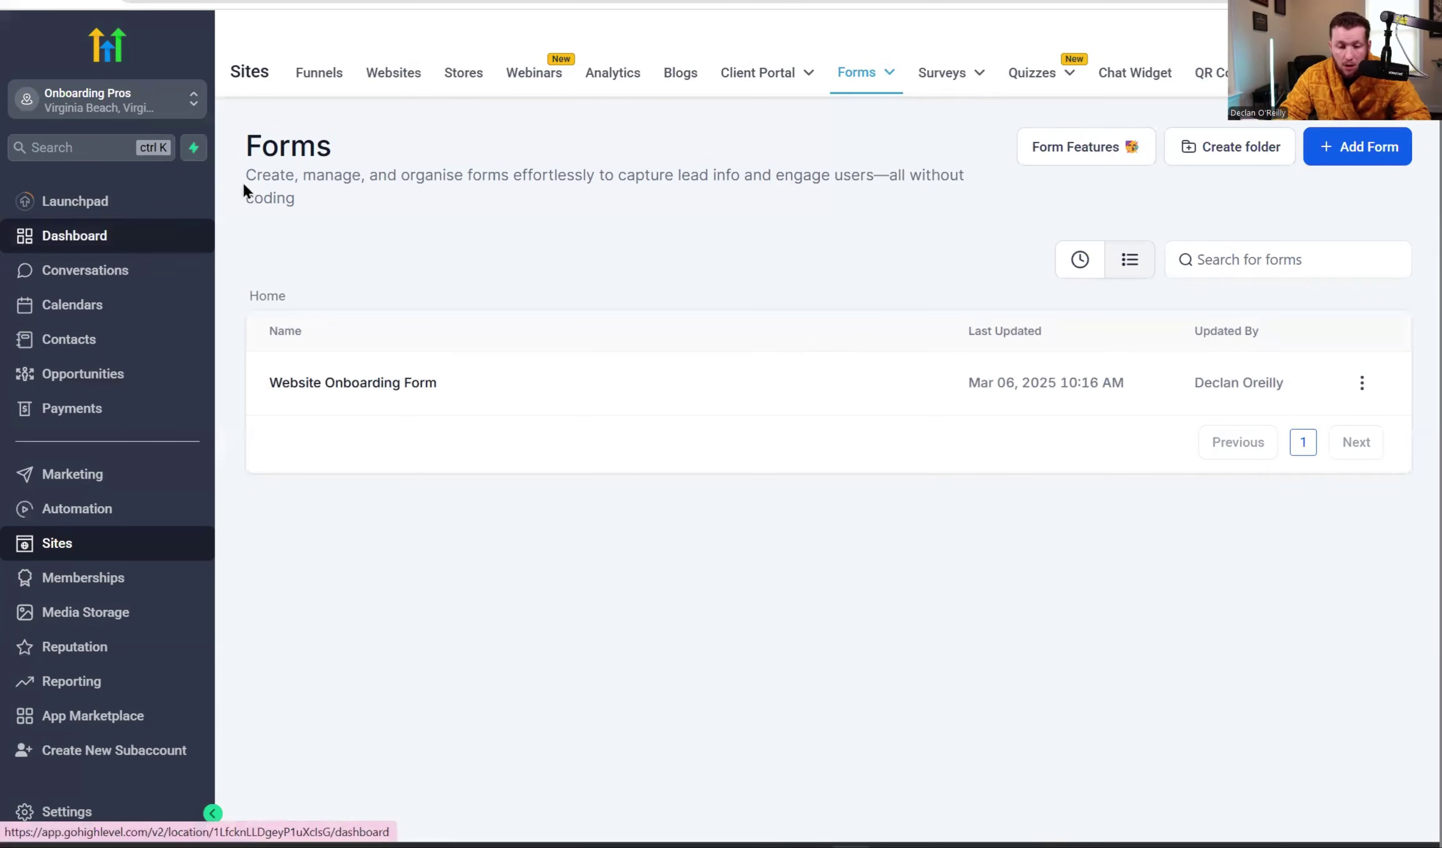
mouse_move(948, 72)
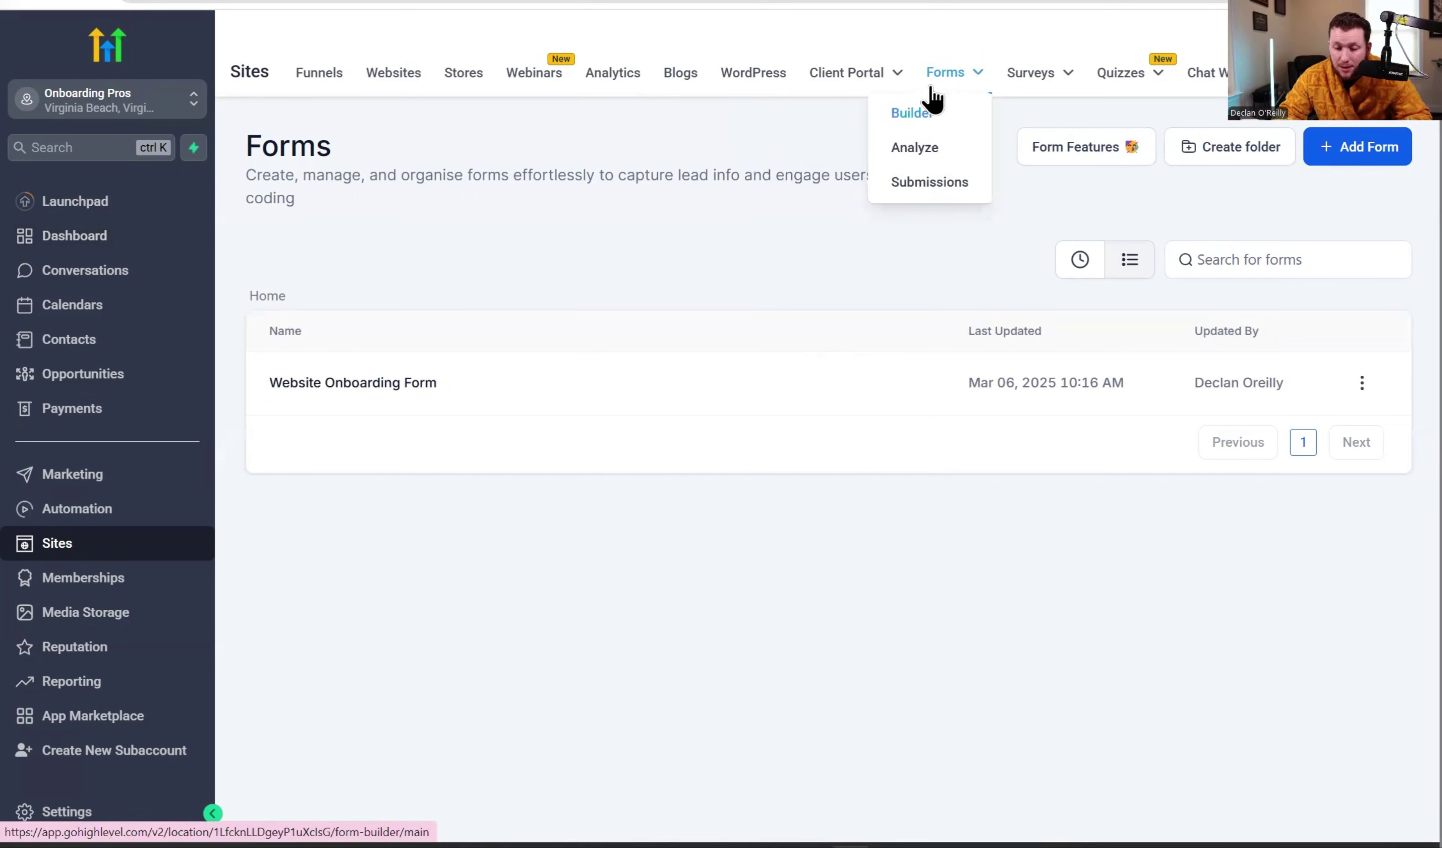
left_click(931, 185)
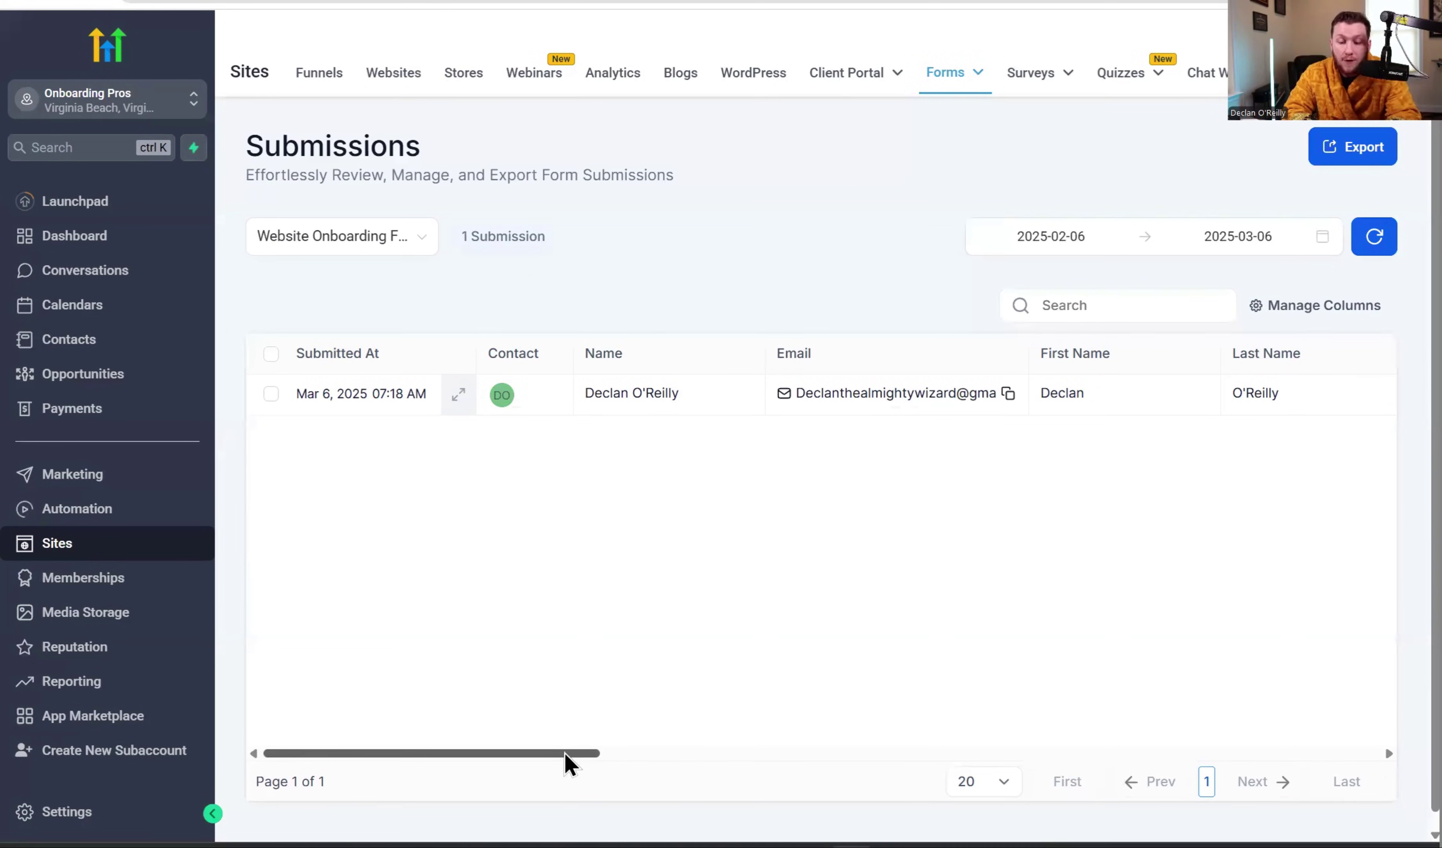
left_click_drag(566, 754, 1364, 756)
left_click_drag(1178, 755, 309, 735)
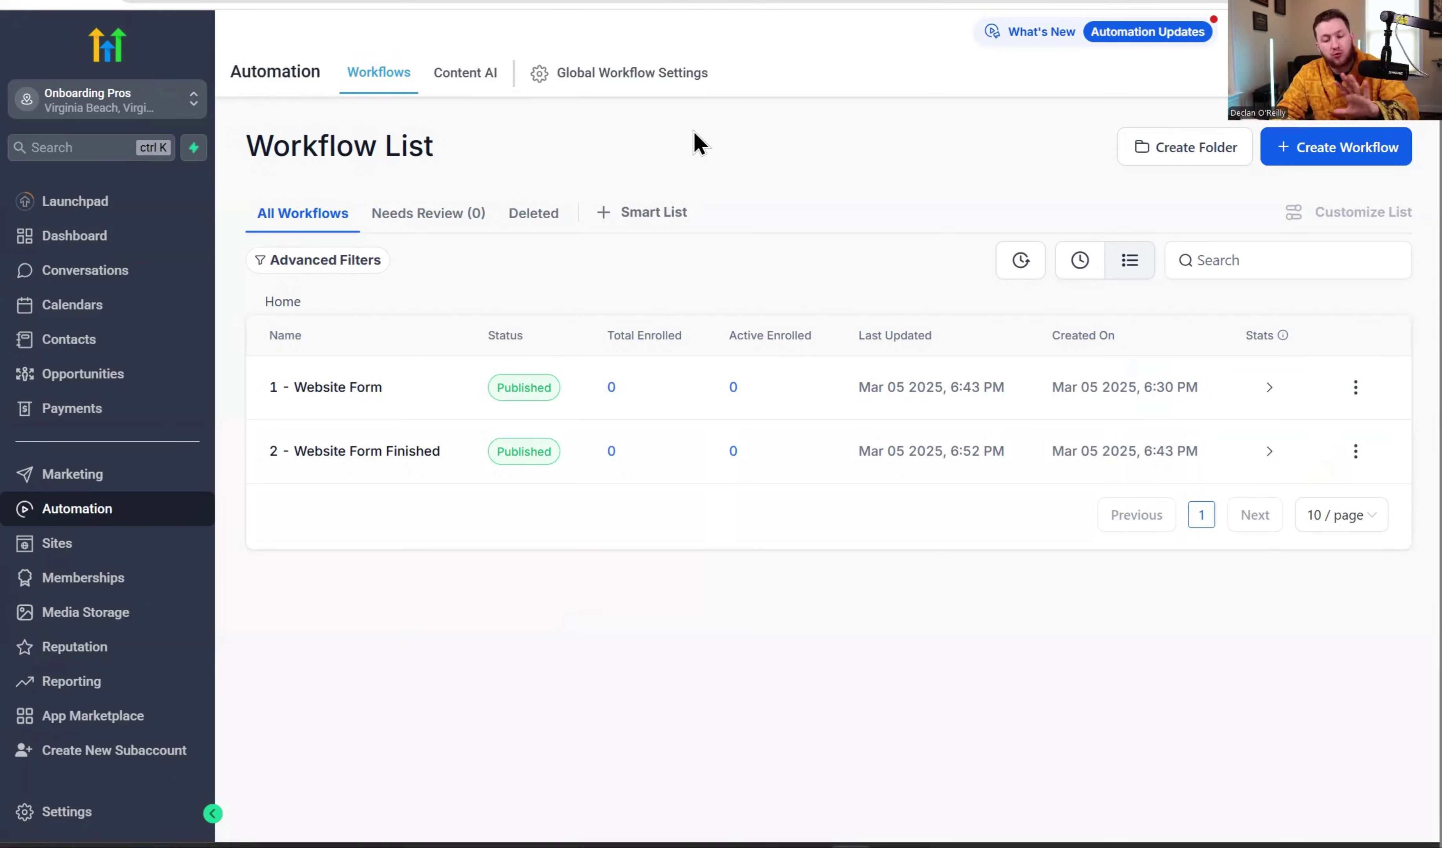
- Open the "1 - Website Form" workflow from the automation workflow list
left_click(366, 398)
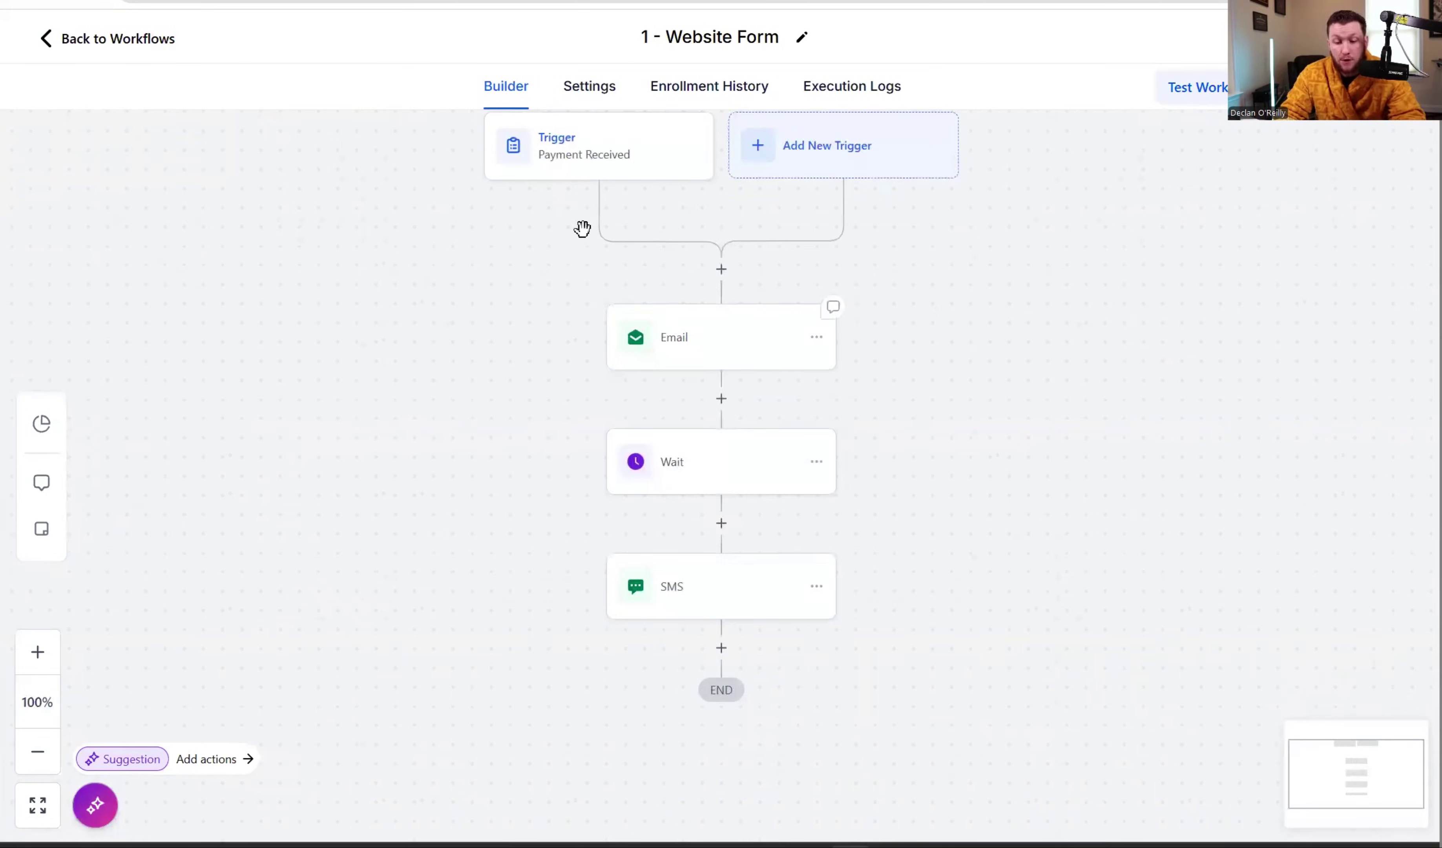
- Review the Payment Received trigger's product filter and the Email action's sender, subject and message, saving each
left_click(626, 171)
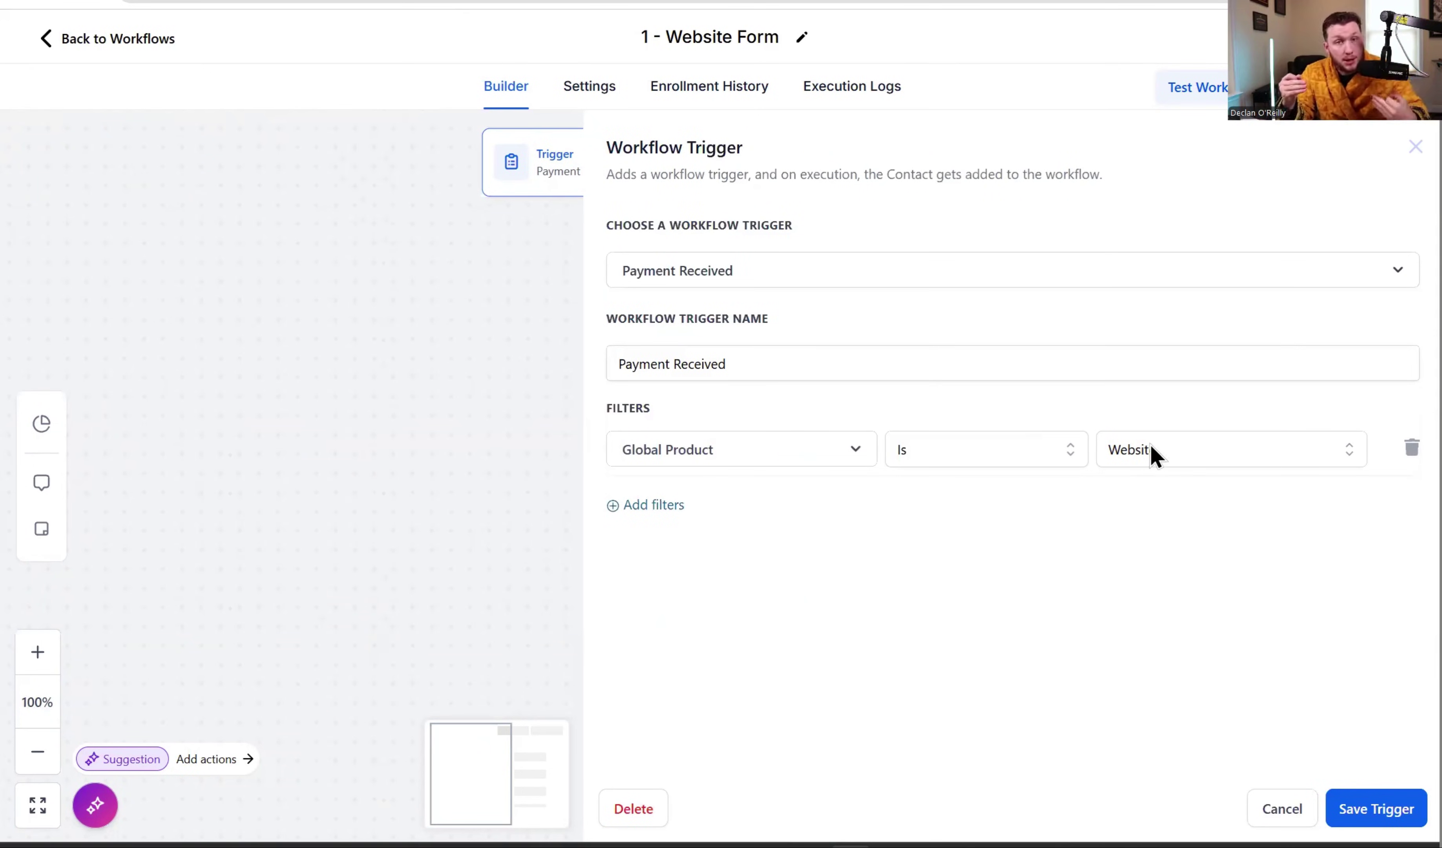
left_click(1408, 809)
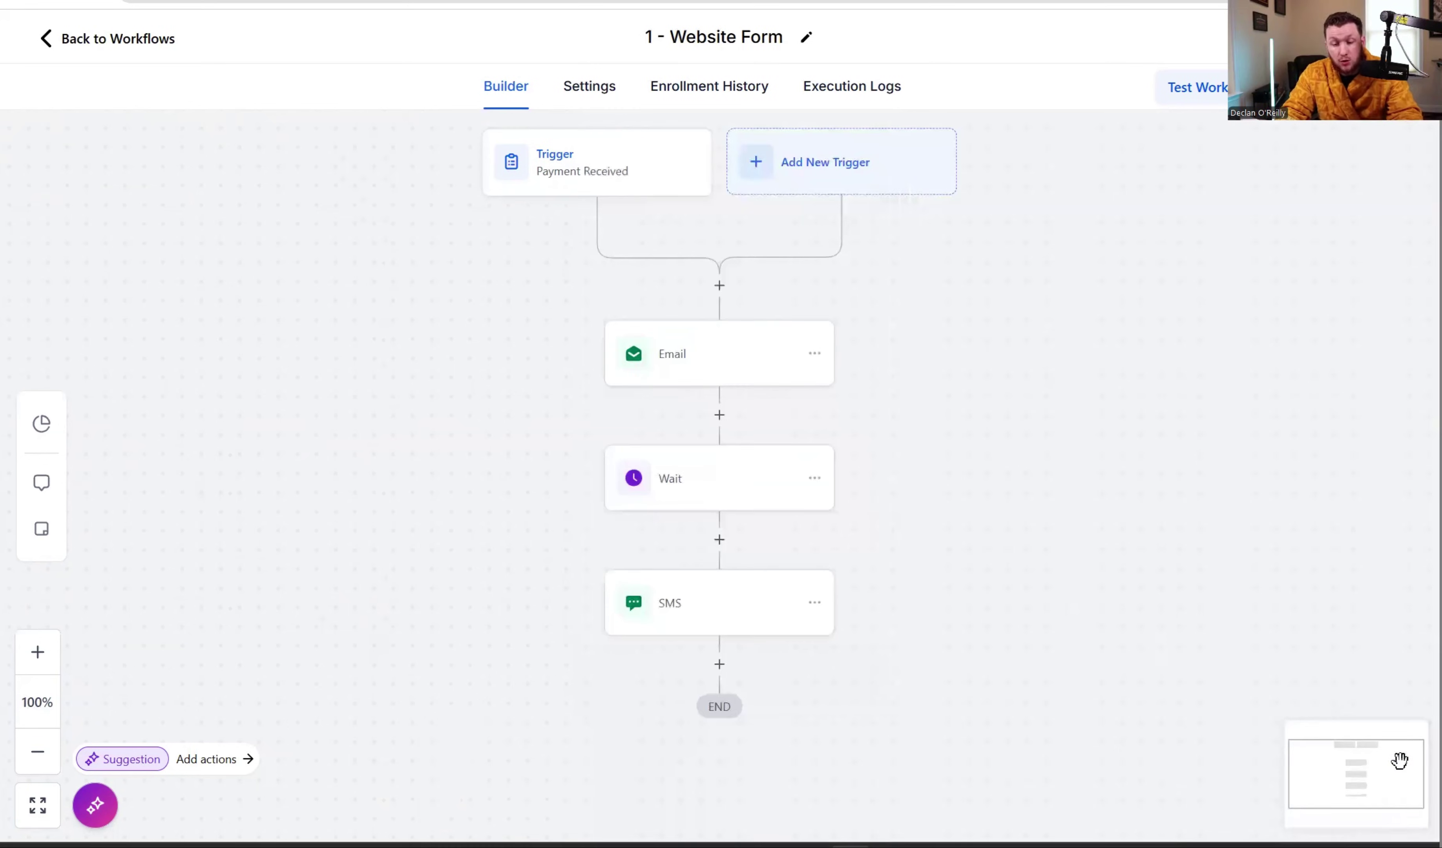
left_click(750, 372)
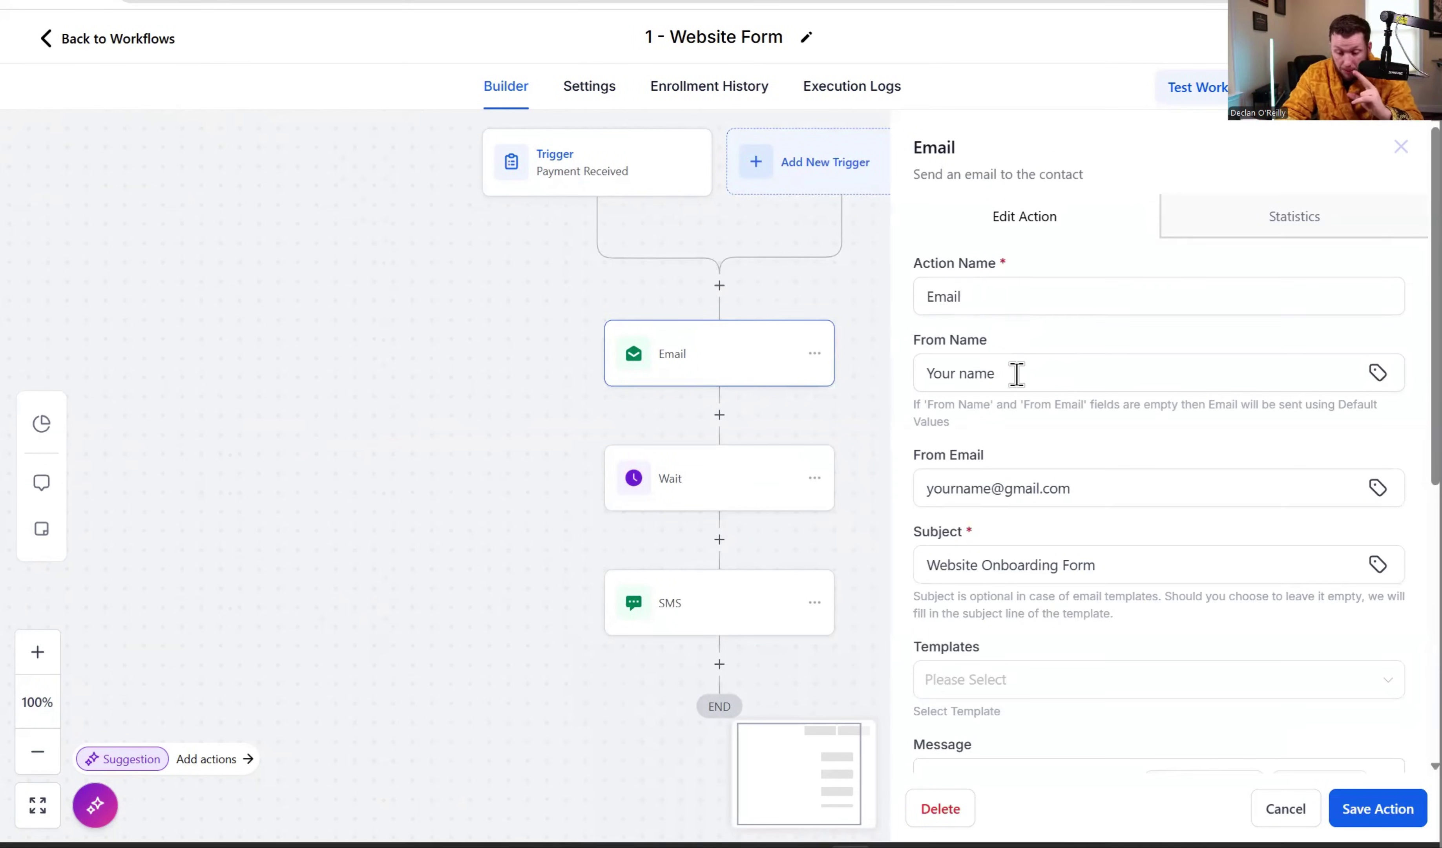
scroll(1058, 472, "down", 5)
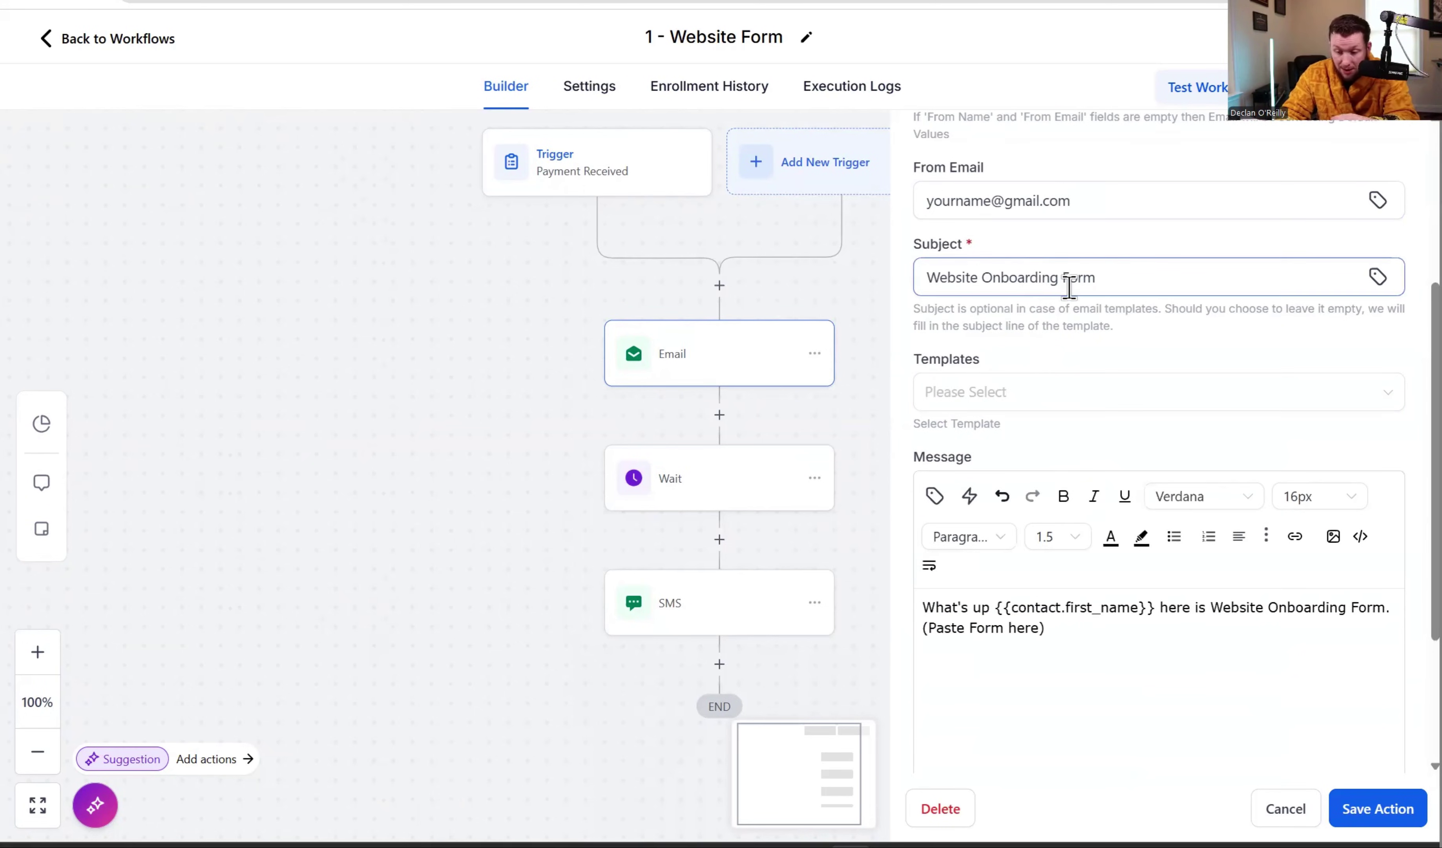
scroll(1113, 359, "down", 4)
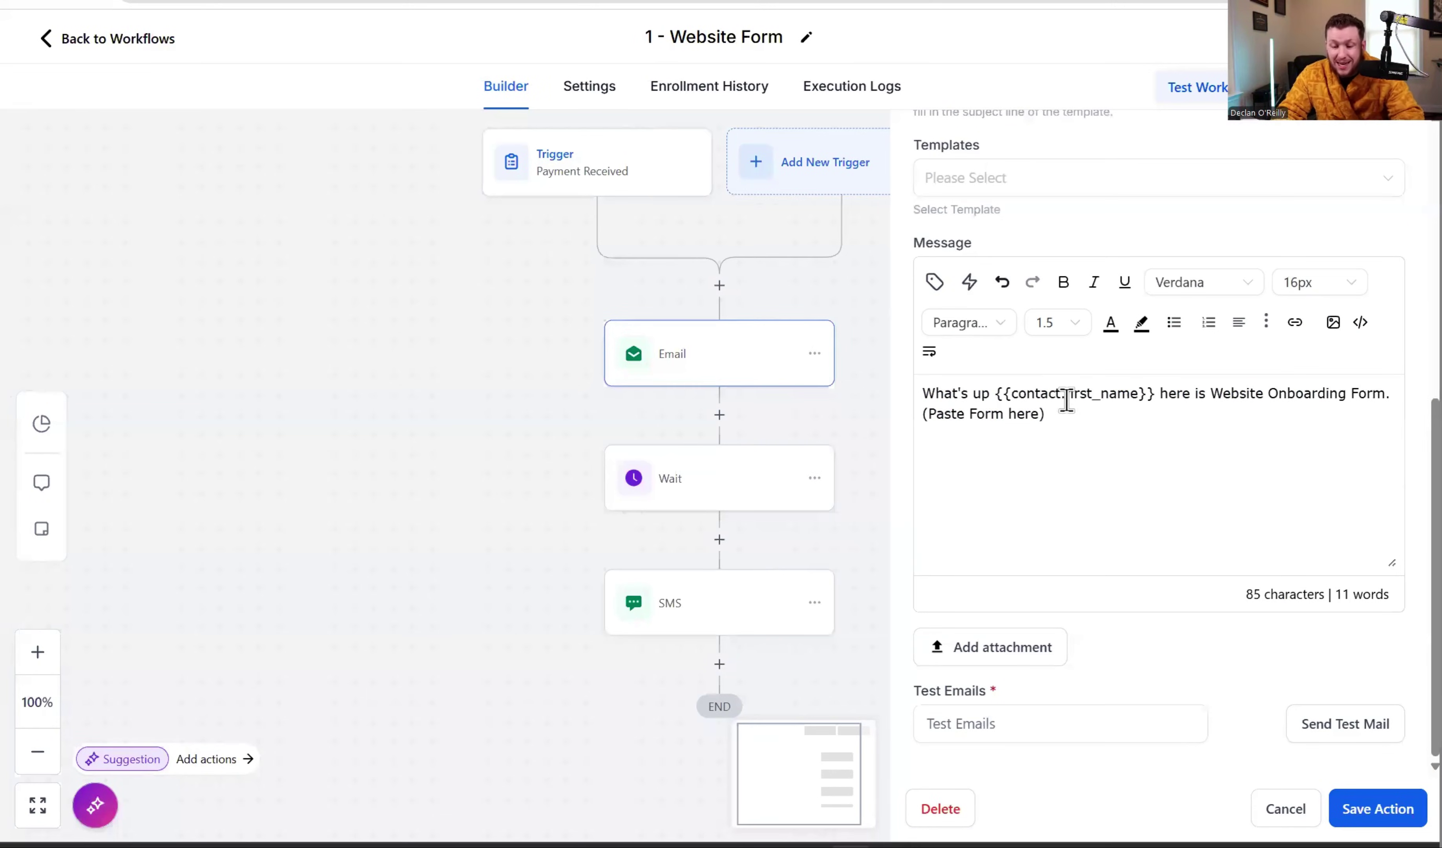
left_click(1127, 420)
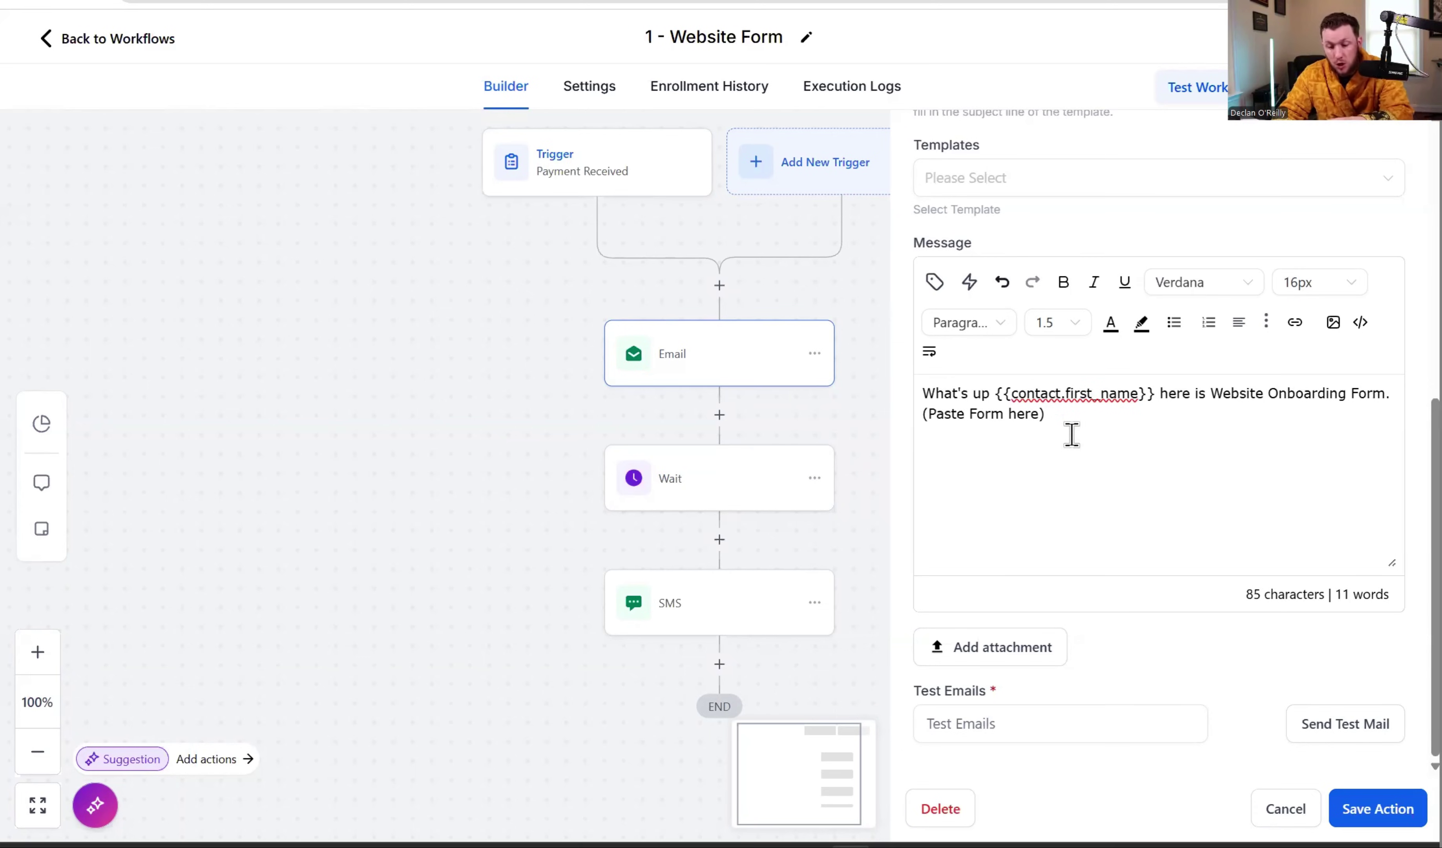
left_click(1385, 806)
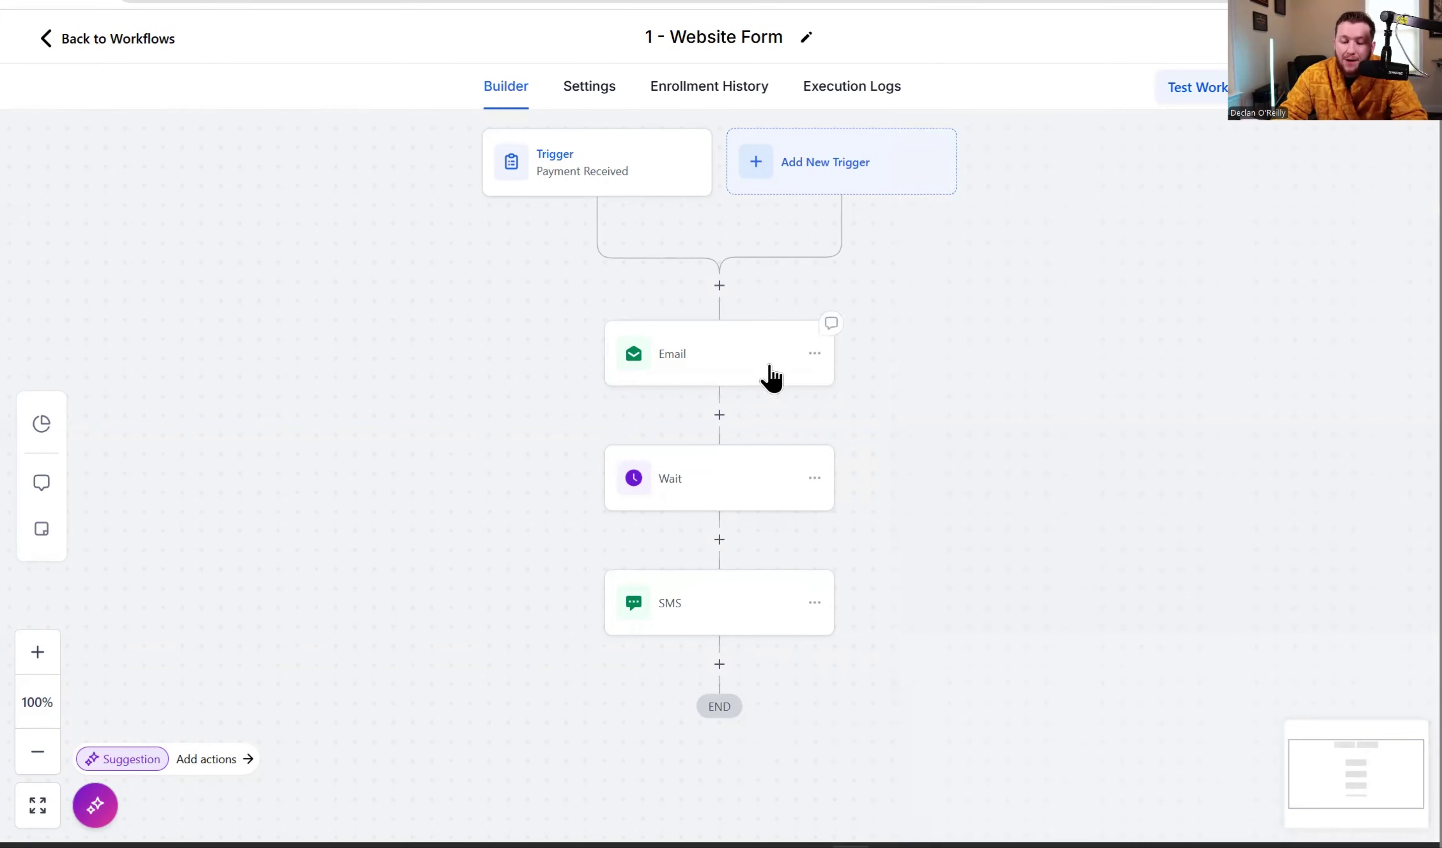
- Review the Wait action's time delay and the SMS action's message in the workflow
left_click(732, 475)
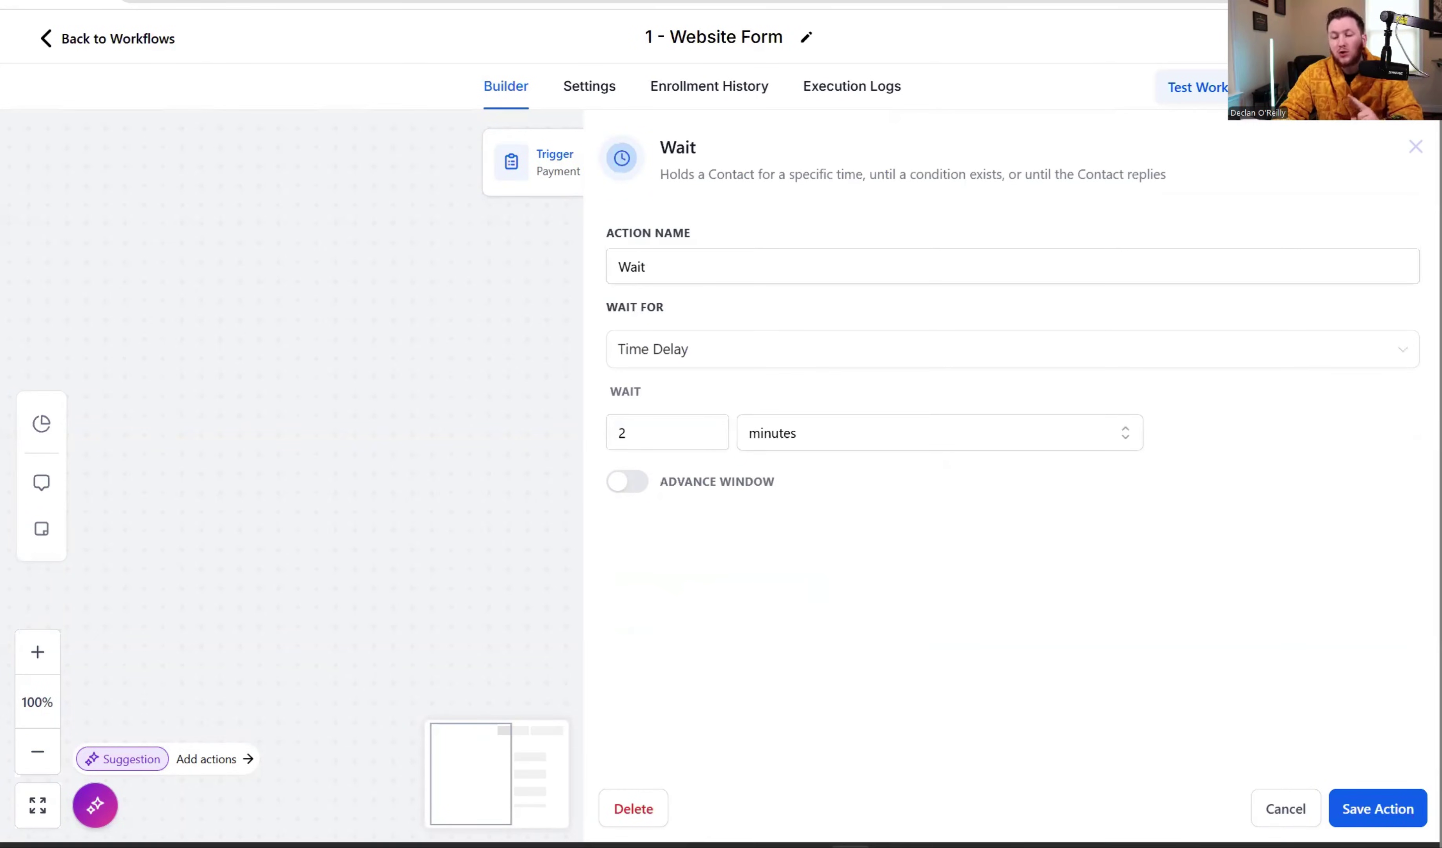
left_click(1285, 808)
left_click(762, 631)
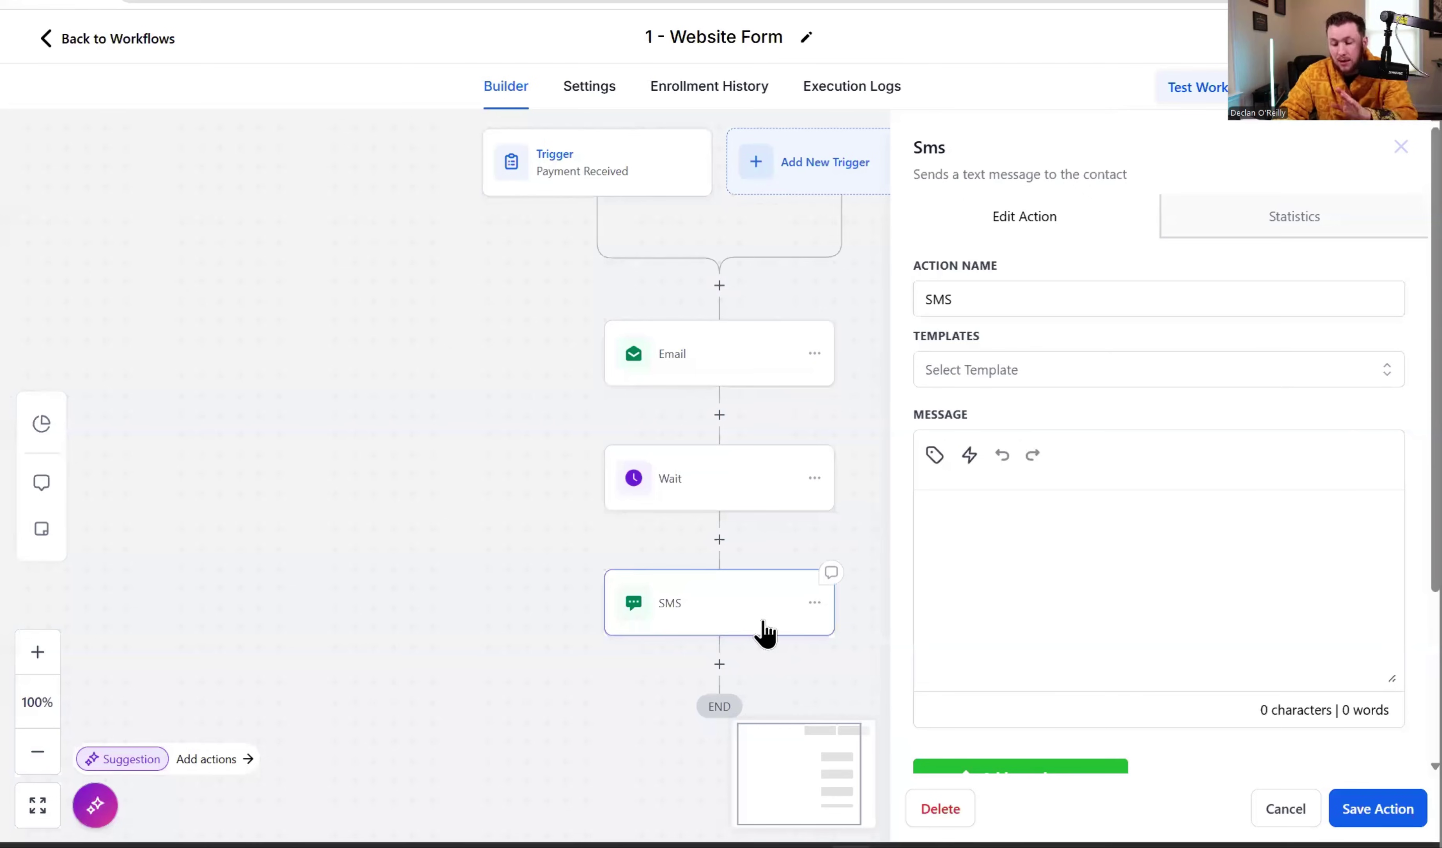
left_click(1184, 515)
type("Hey {{contact.first_name}}, it's Rebecca. I work for (Business Name). I just emailed you the website onboarding form. Please let me know if you have any questions—I'm here to help!")
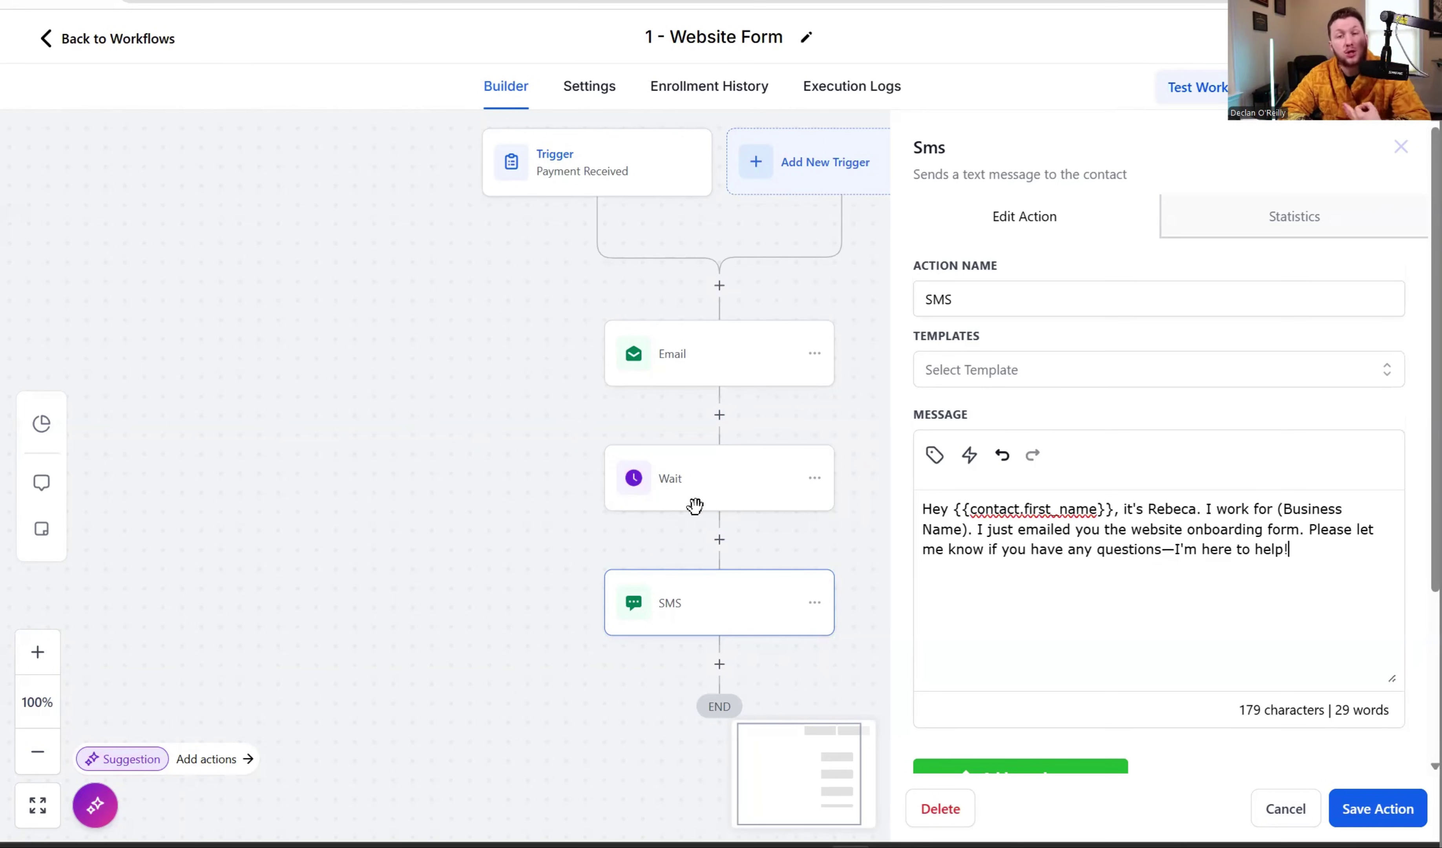
- Recheck the Email and SMS actions, and return to the workflow list, discarding the unsaved changes
left_click(715, 377)
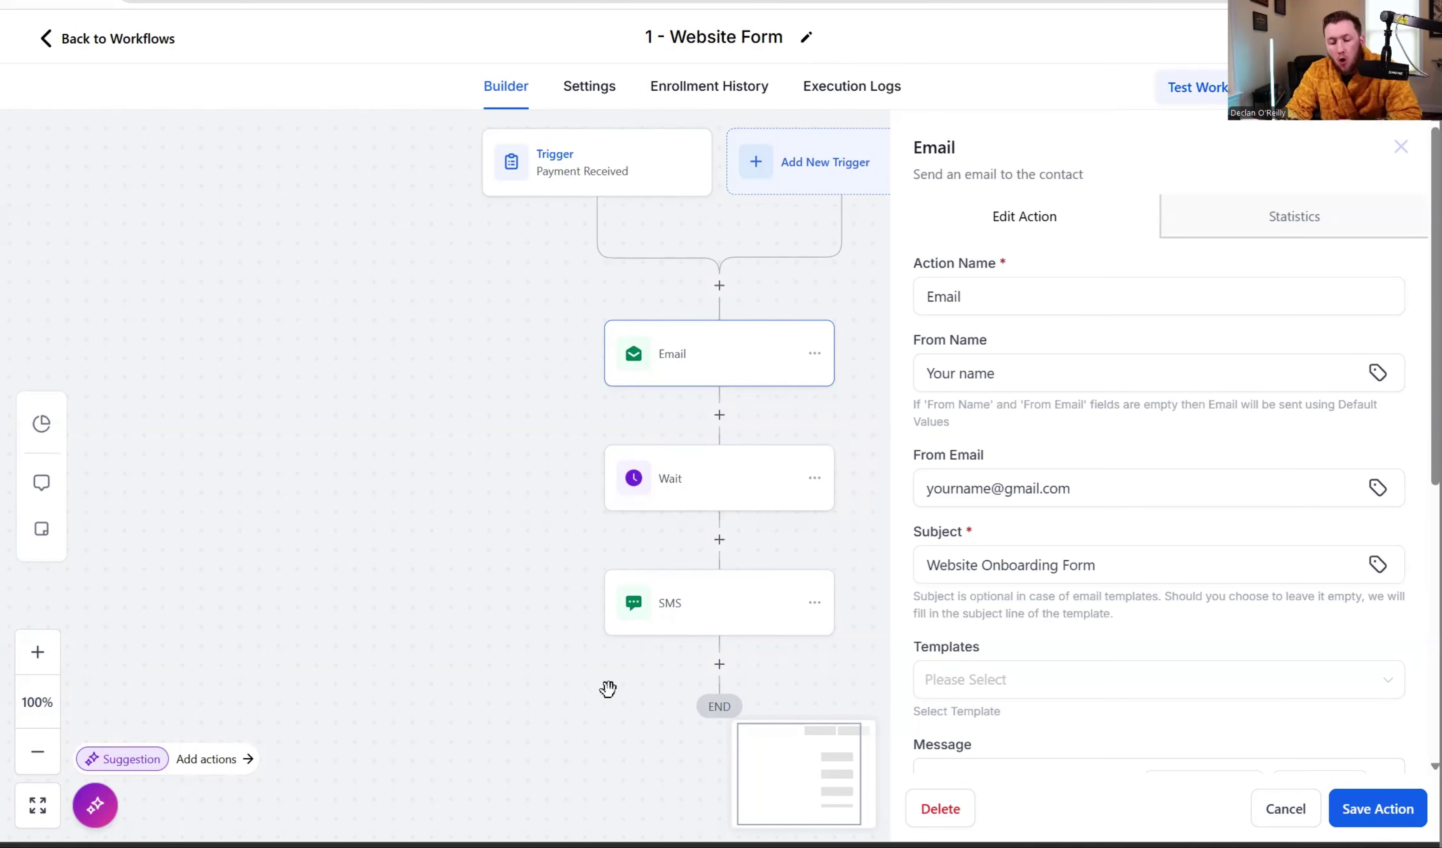
left_click(684, 624)
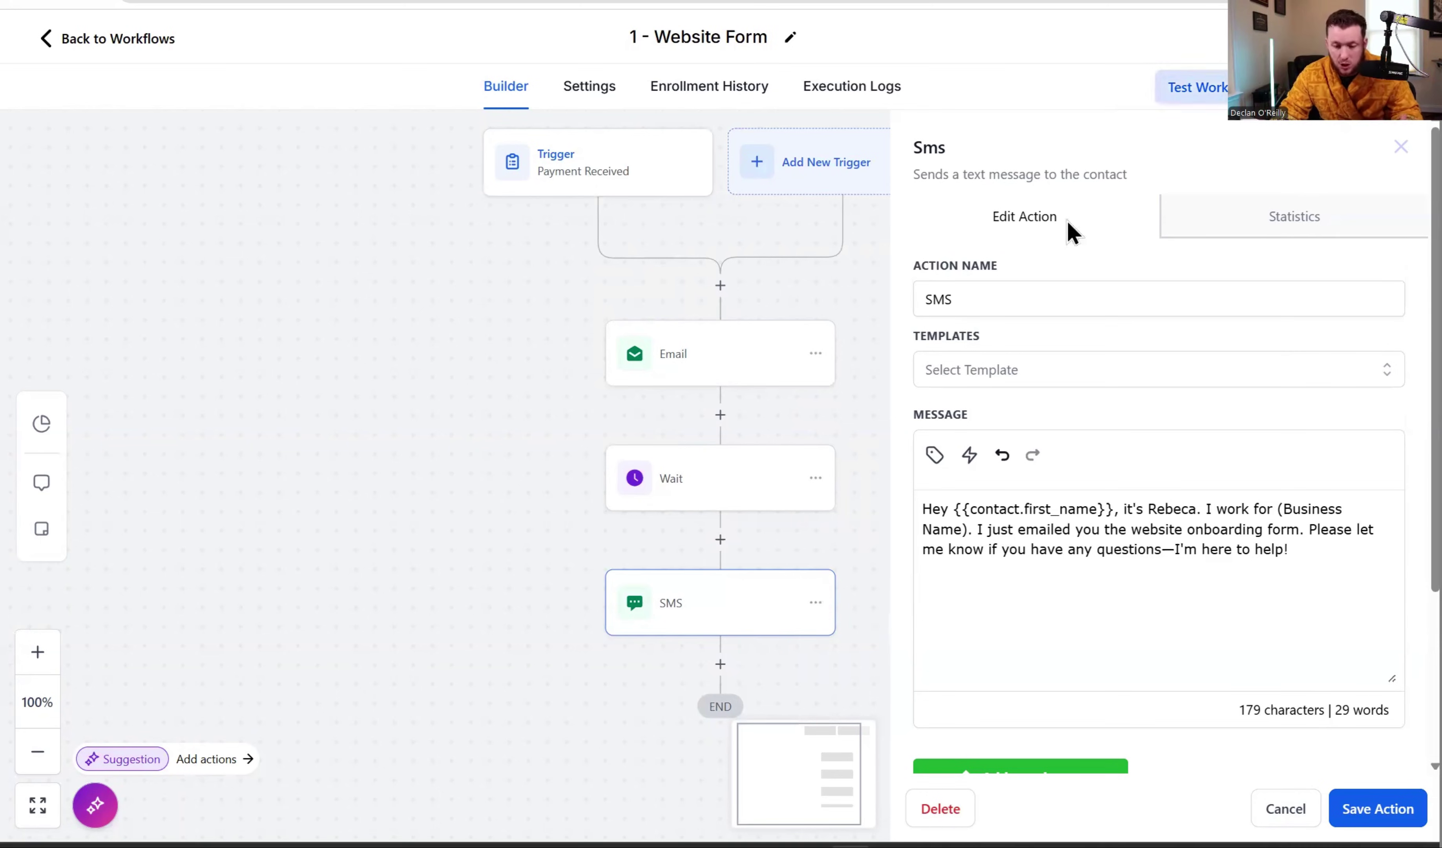
left_click(140, 47)
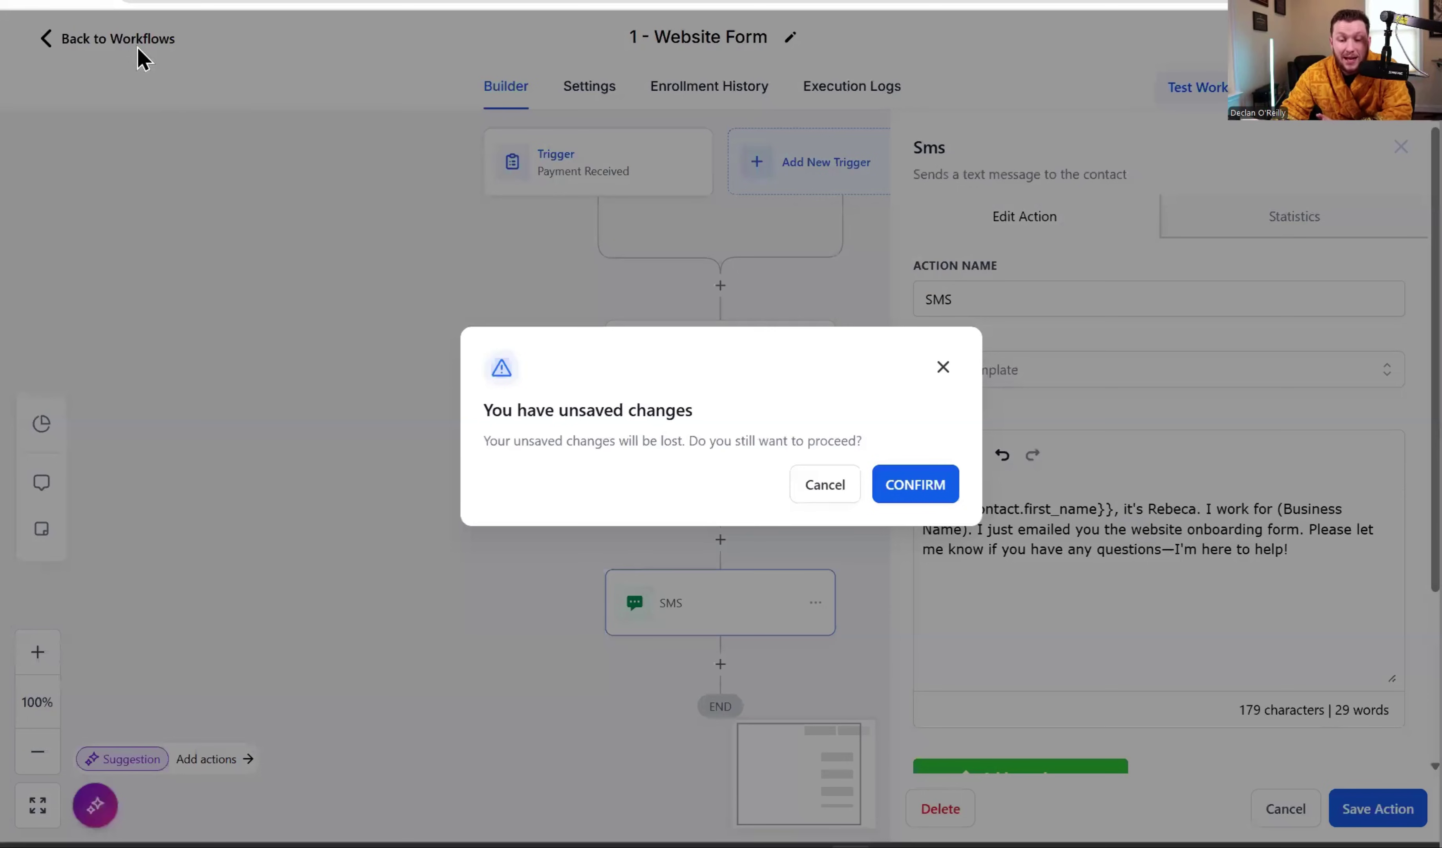
left_click(903, 502)
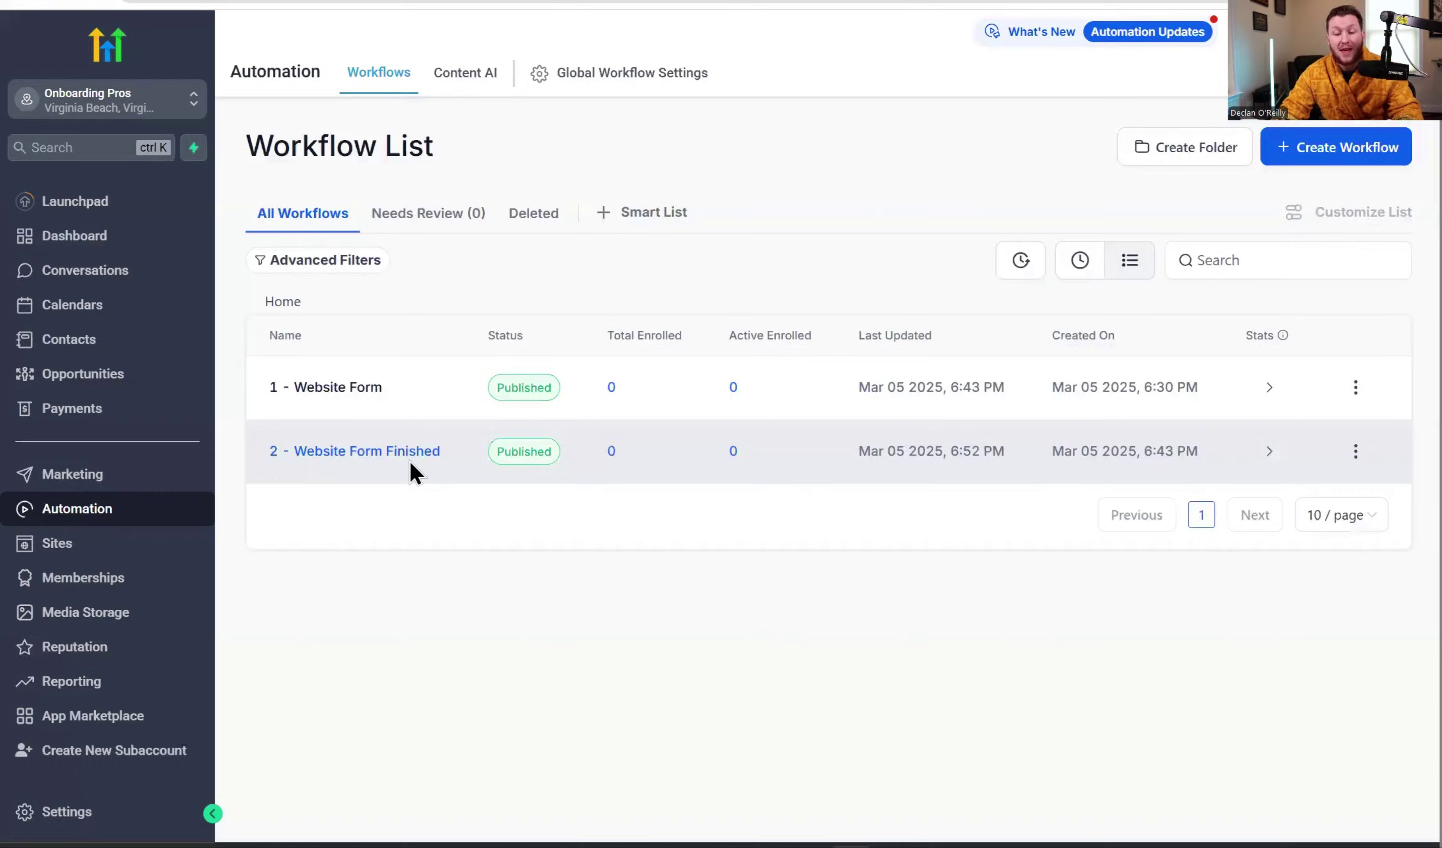
- Open the "2 - Website Form Finished" workflow and review its Form Submitted trigger and SMS message
left_click(408, 469)
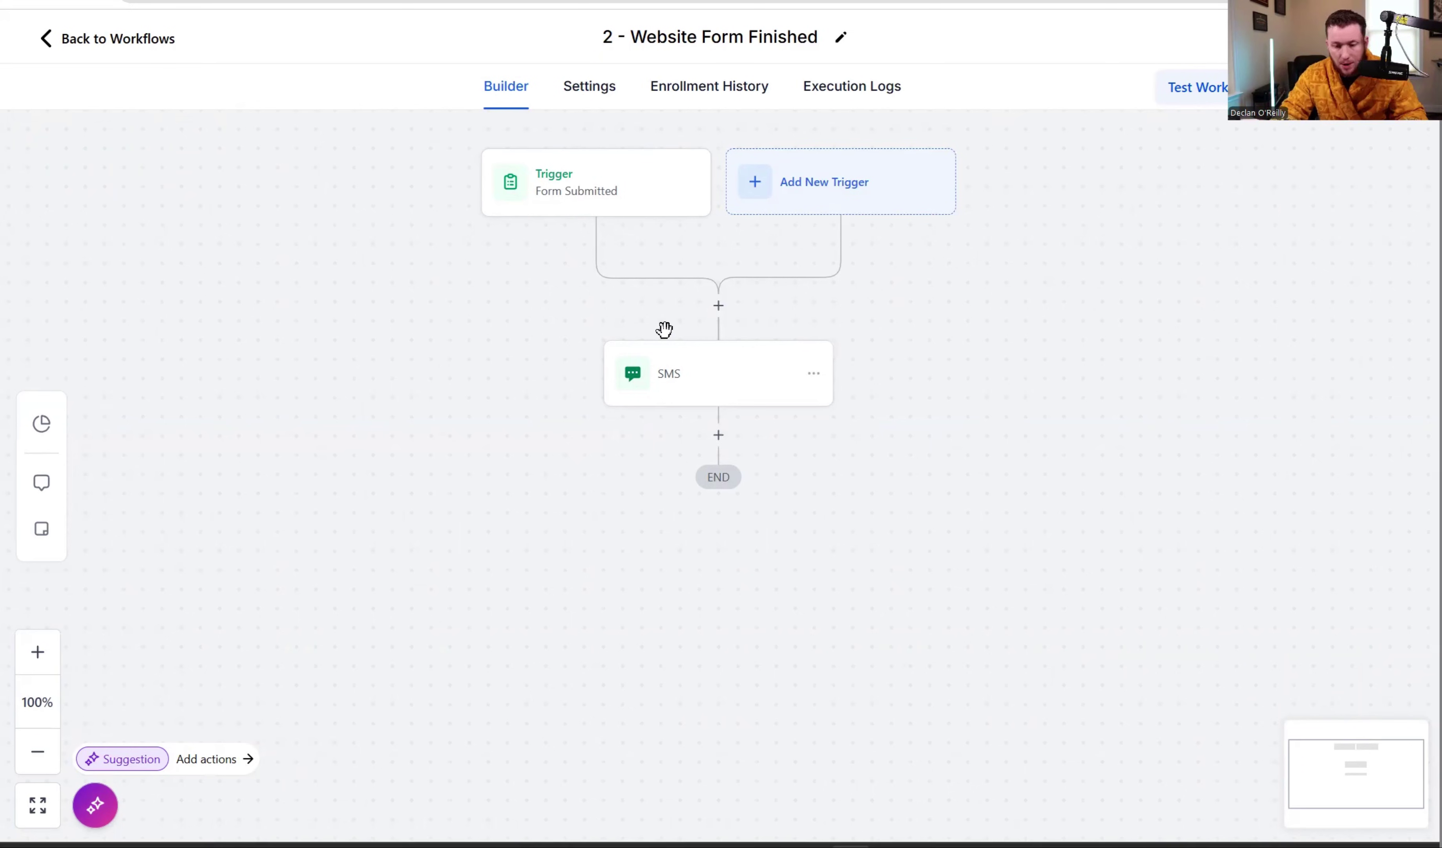
left_click(622, 207)
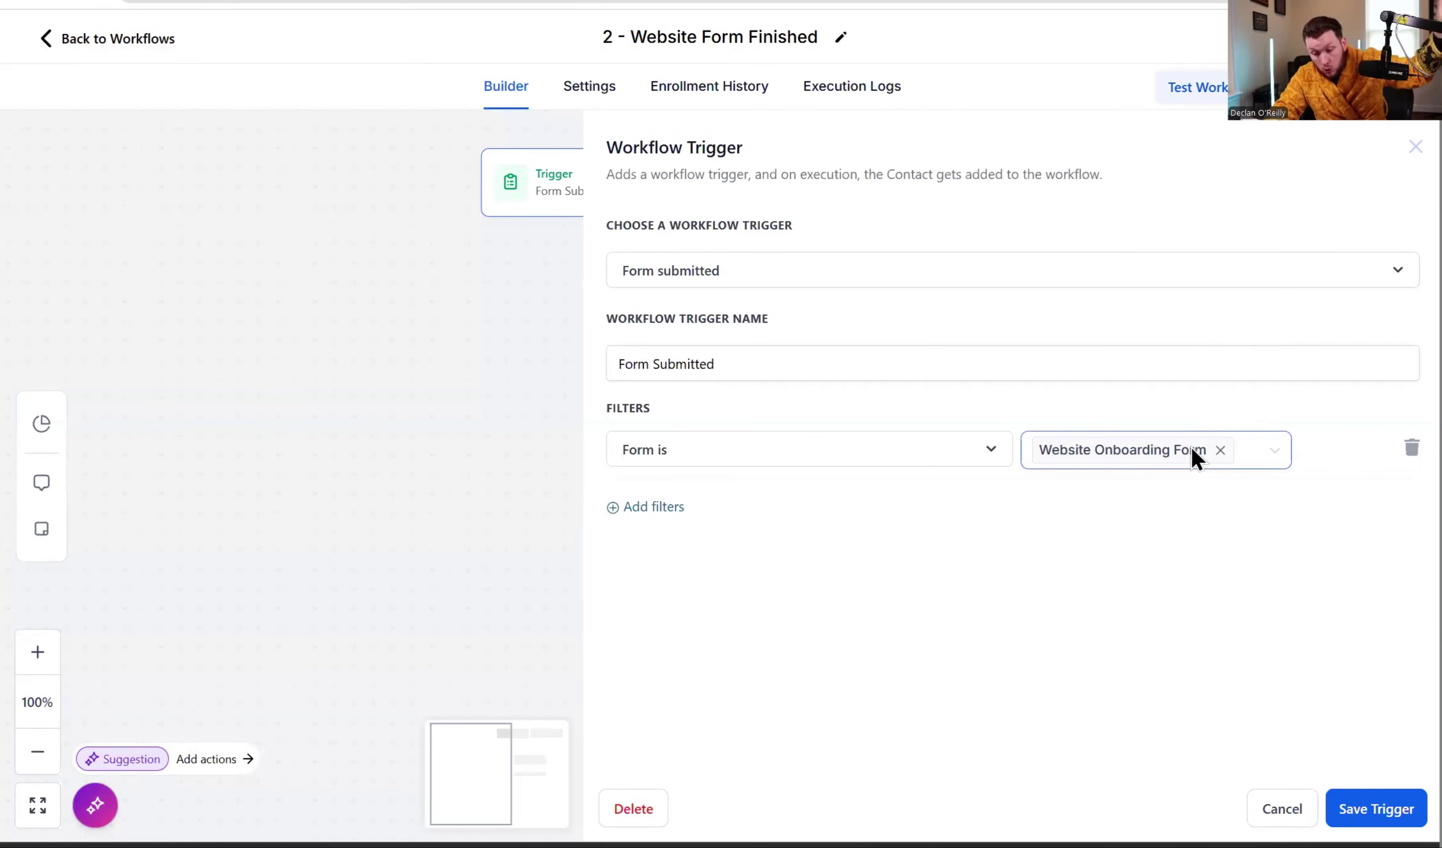
left_click(1351, 806)
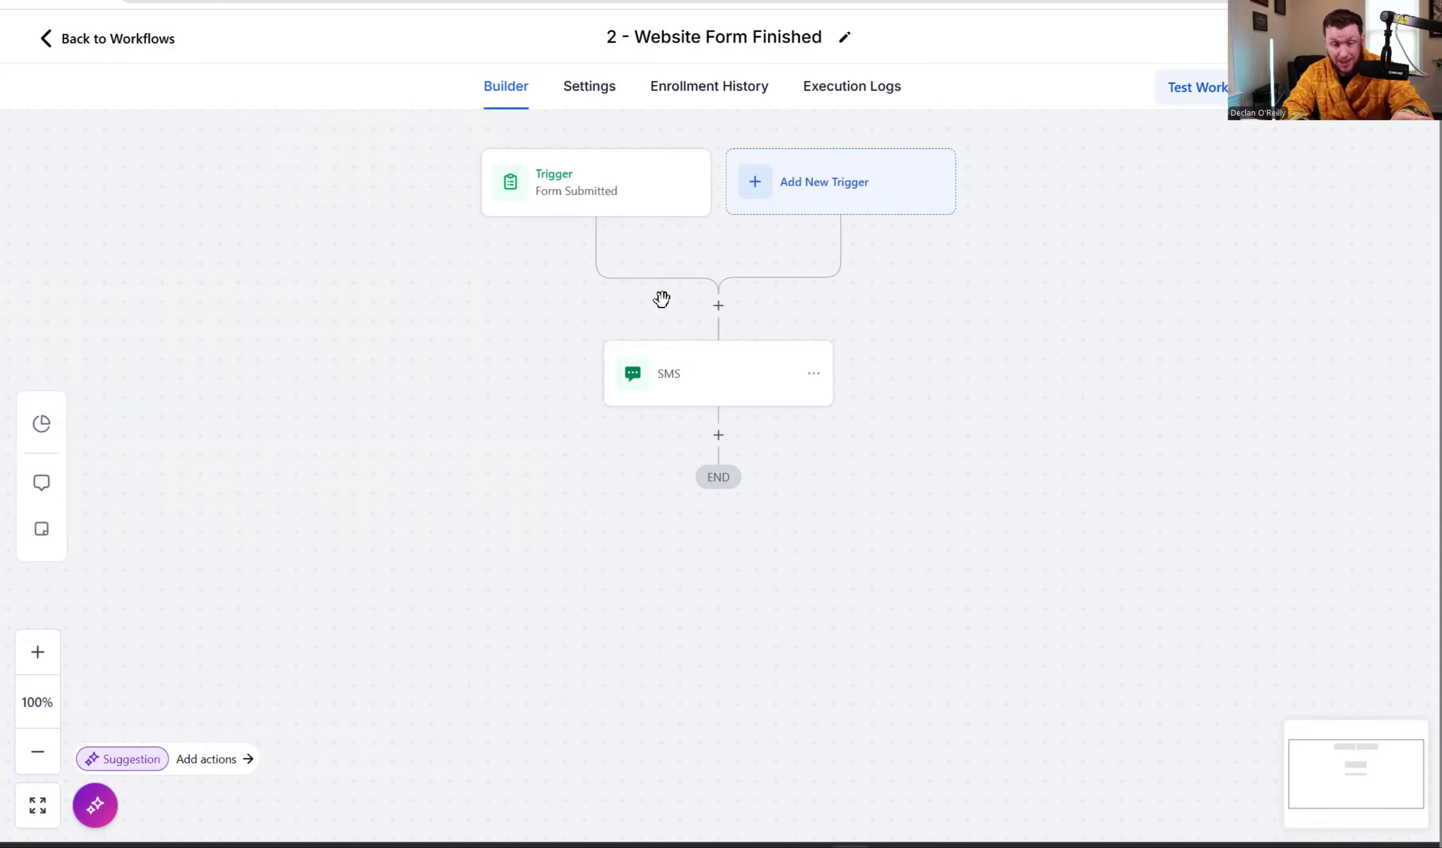
left_click(682, 376)
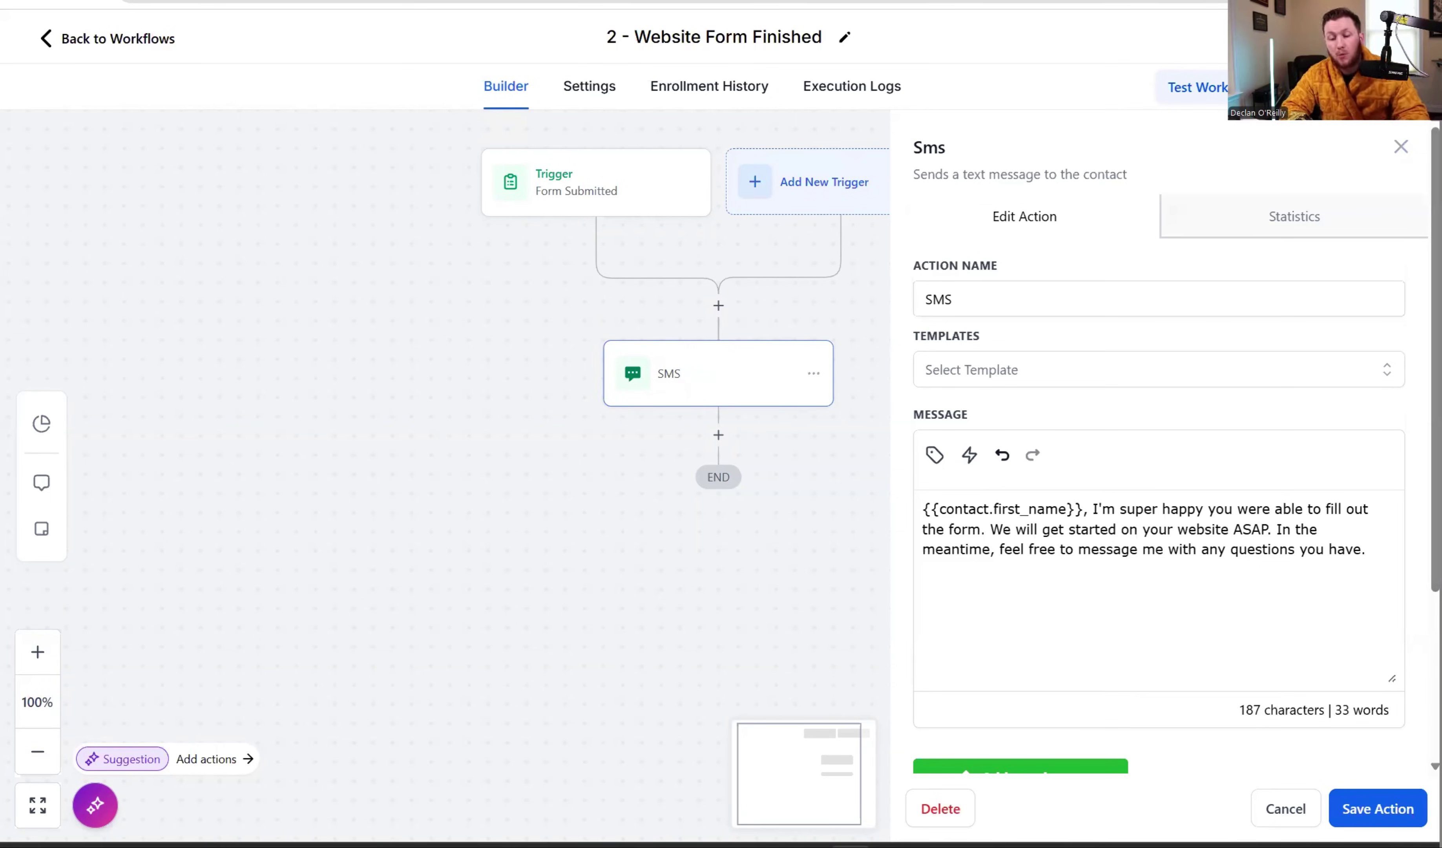
left_click(1399, 146)
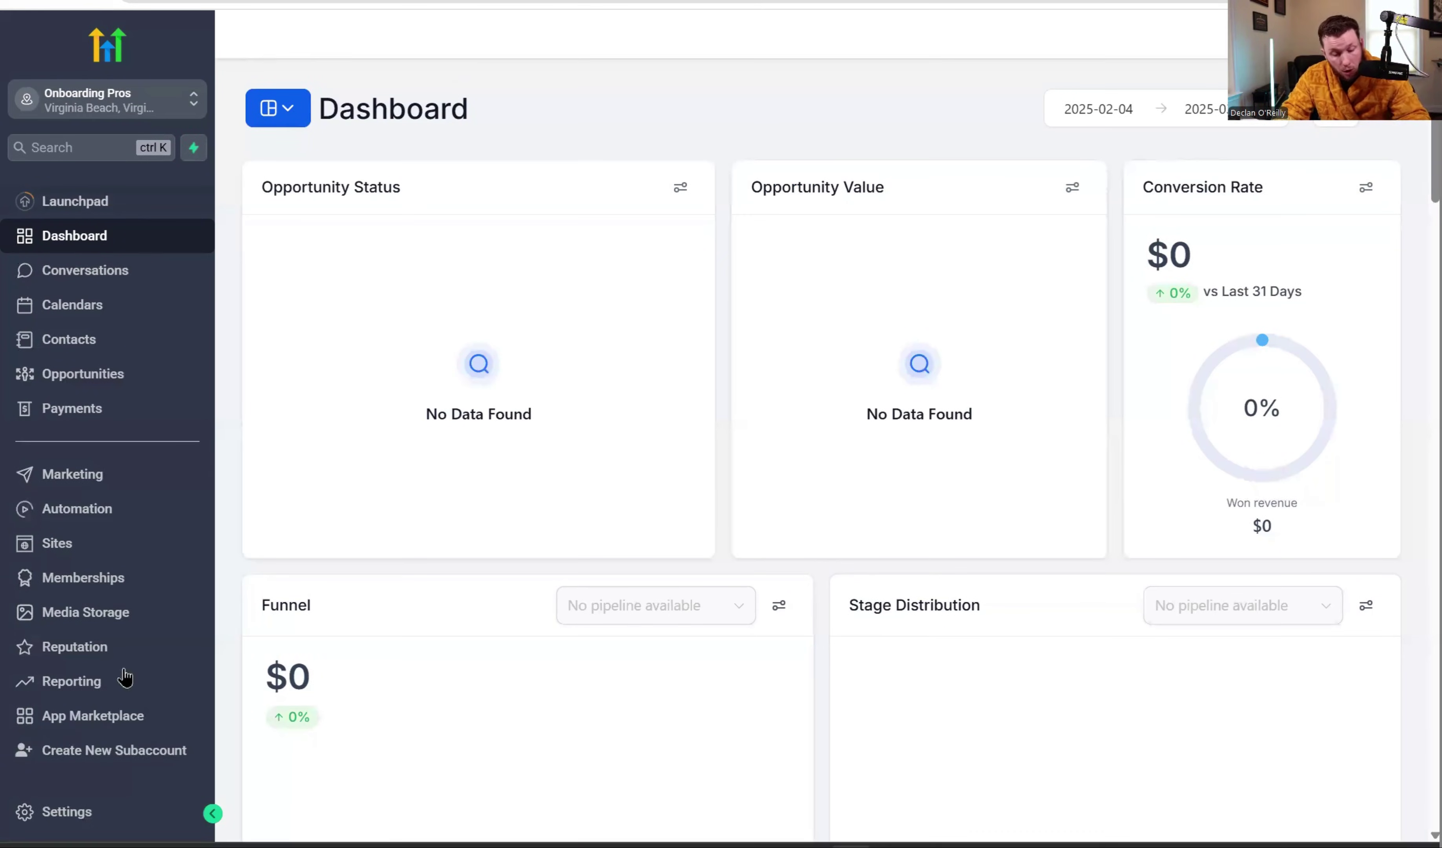
- Open the Auto-Pilot bot from the Conversation AI settings
left_click(135, 806)
left_click(102, 558)
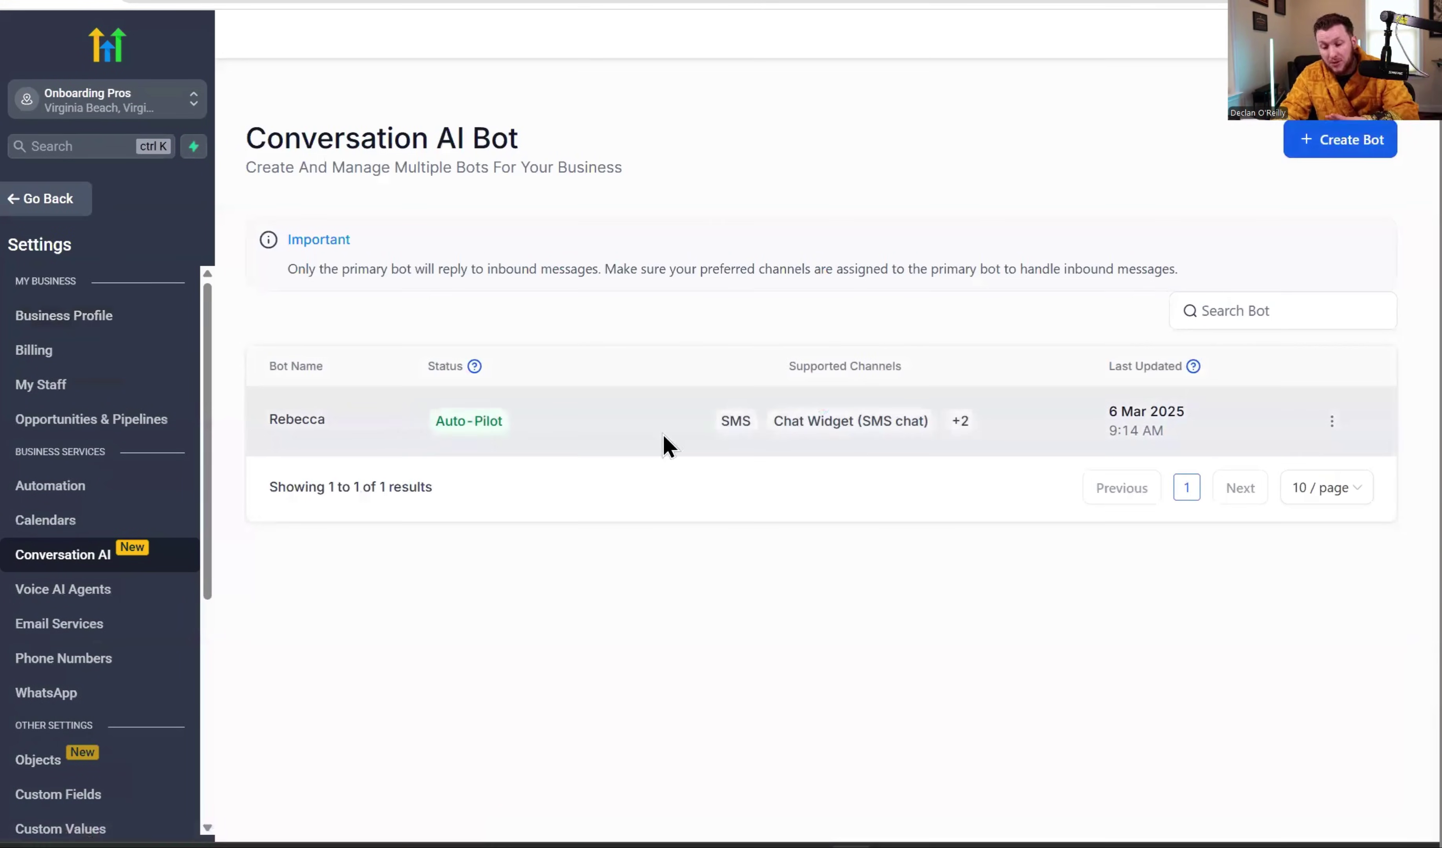
left_click(297, 420)
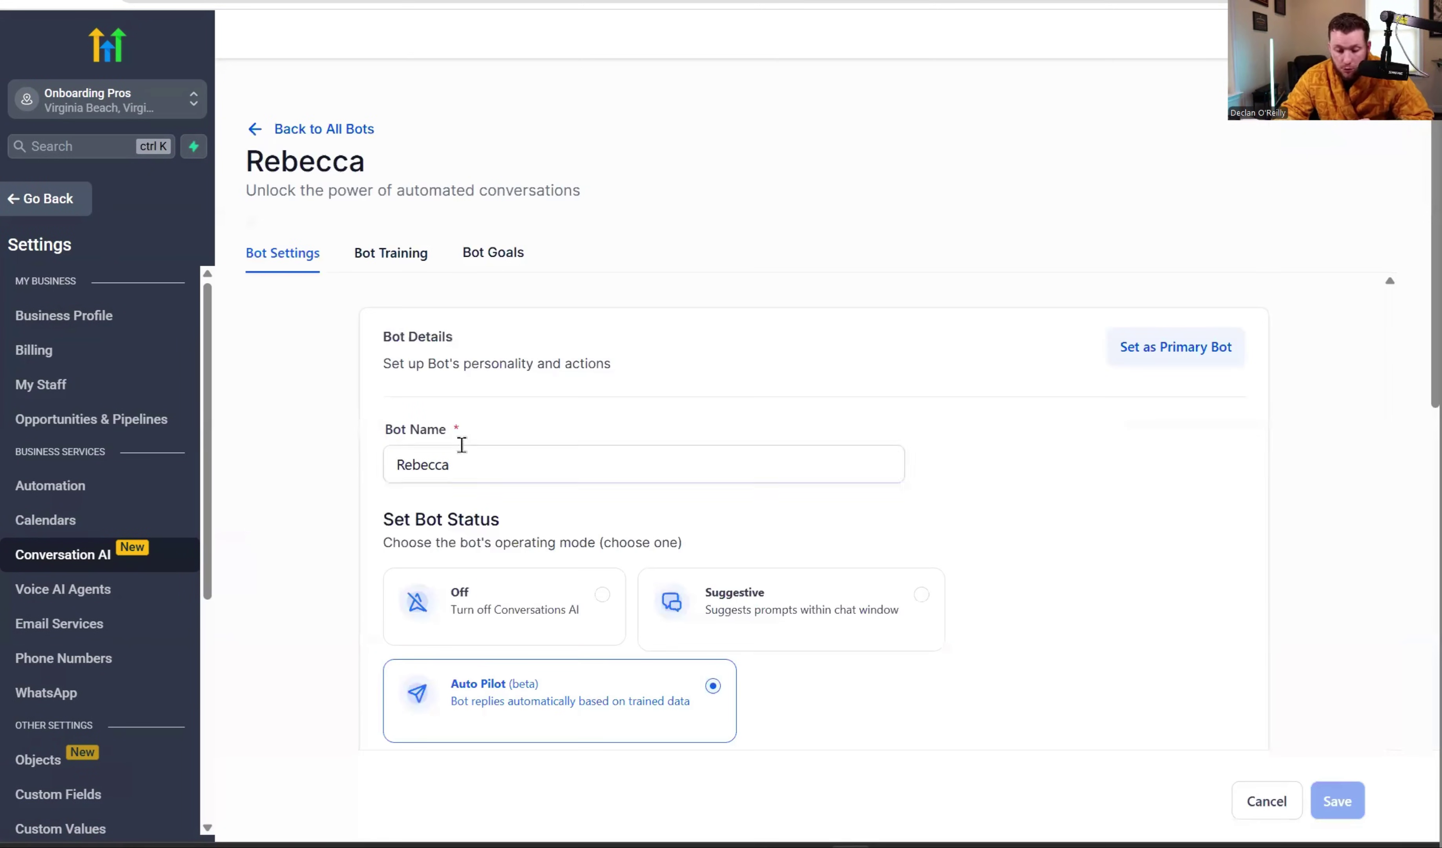
- Review the bot's name, operating status, supported channels, business name, response wait time and message limit
scroll(460, 444, "down", 5)
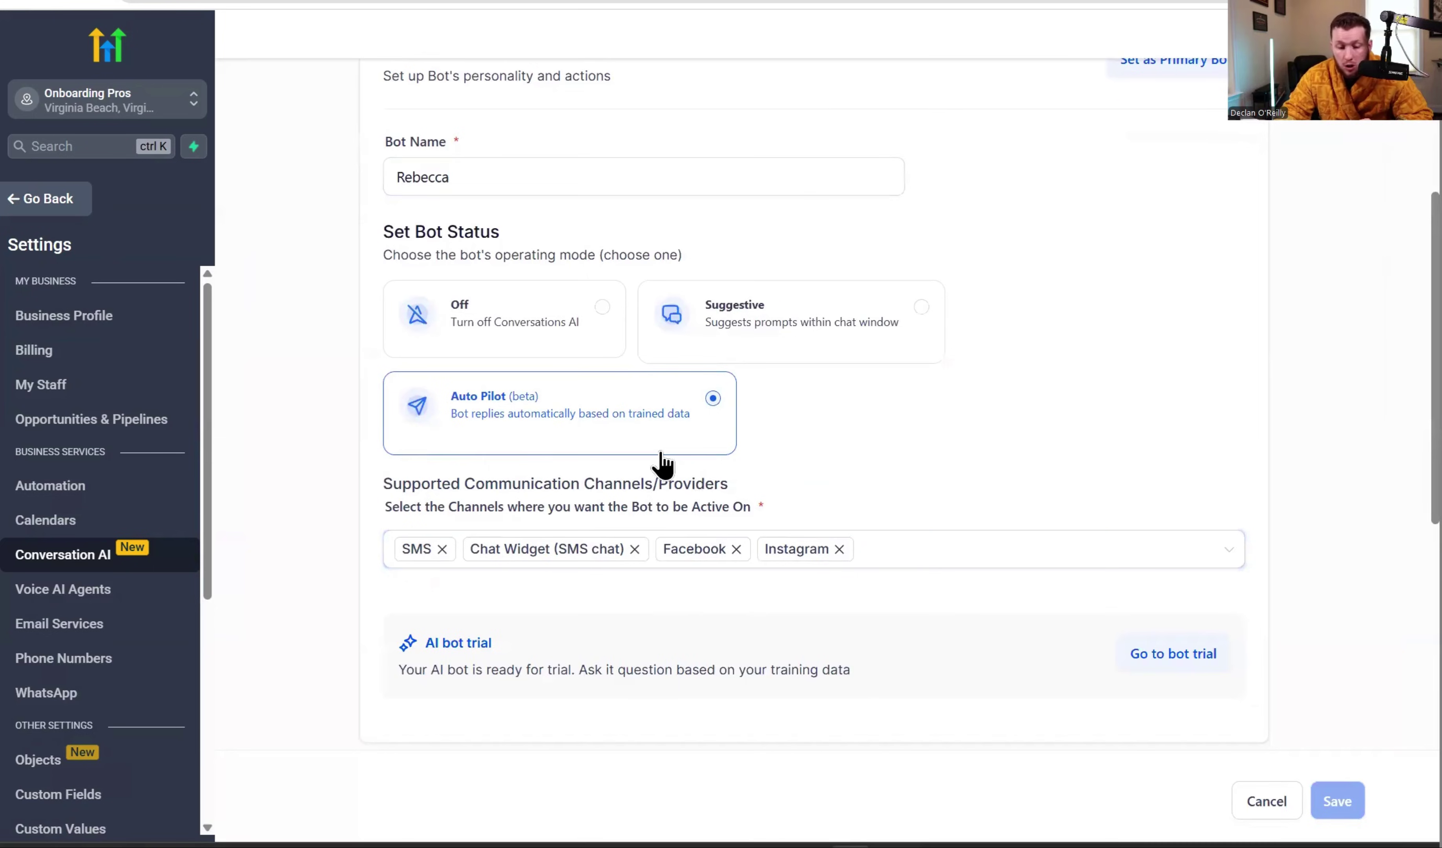
scroll(650, 481, "up", 5)
left_click(541, 448)
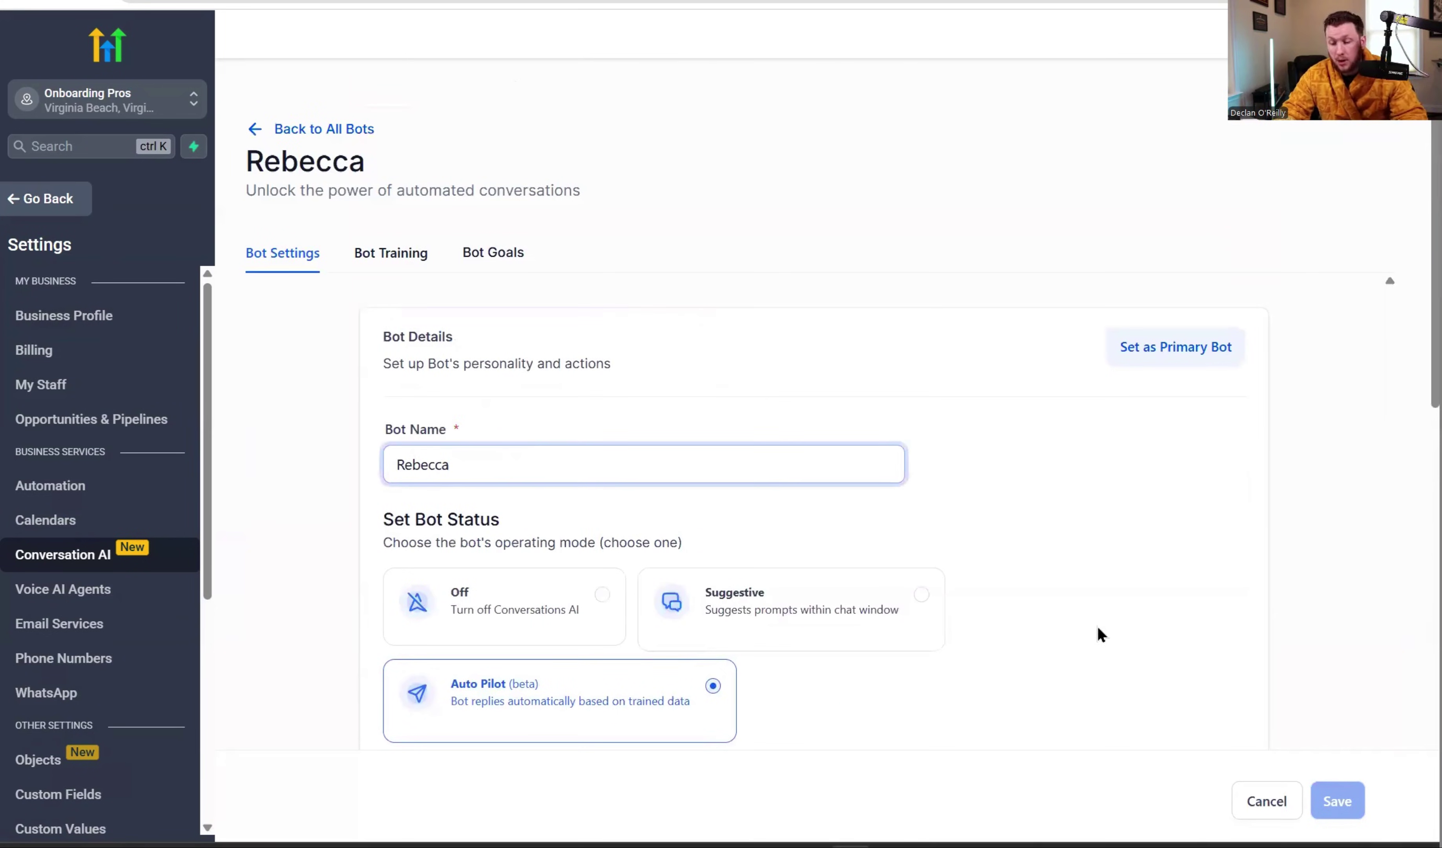
scroll(1070, 631, "down", 15)
left_click(505, 315)
left_click_drag(492, 316, 524, 320)
scroll(599, 547, "down", 4)
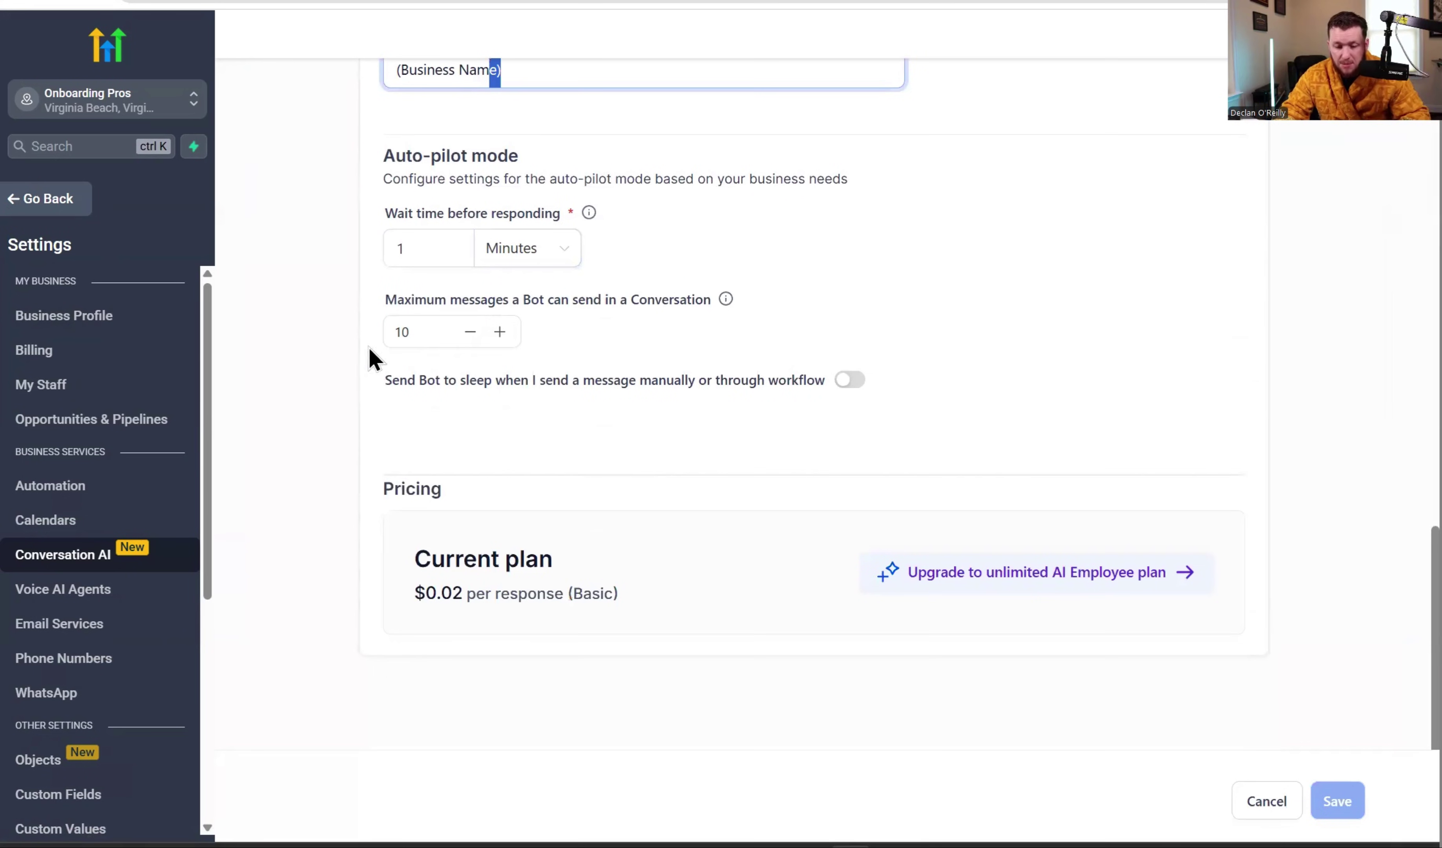
scroll(831, 502, "up", 20)
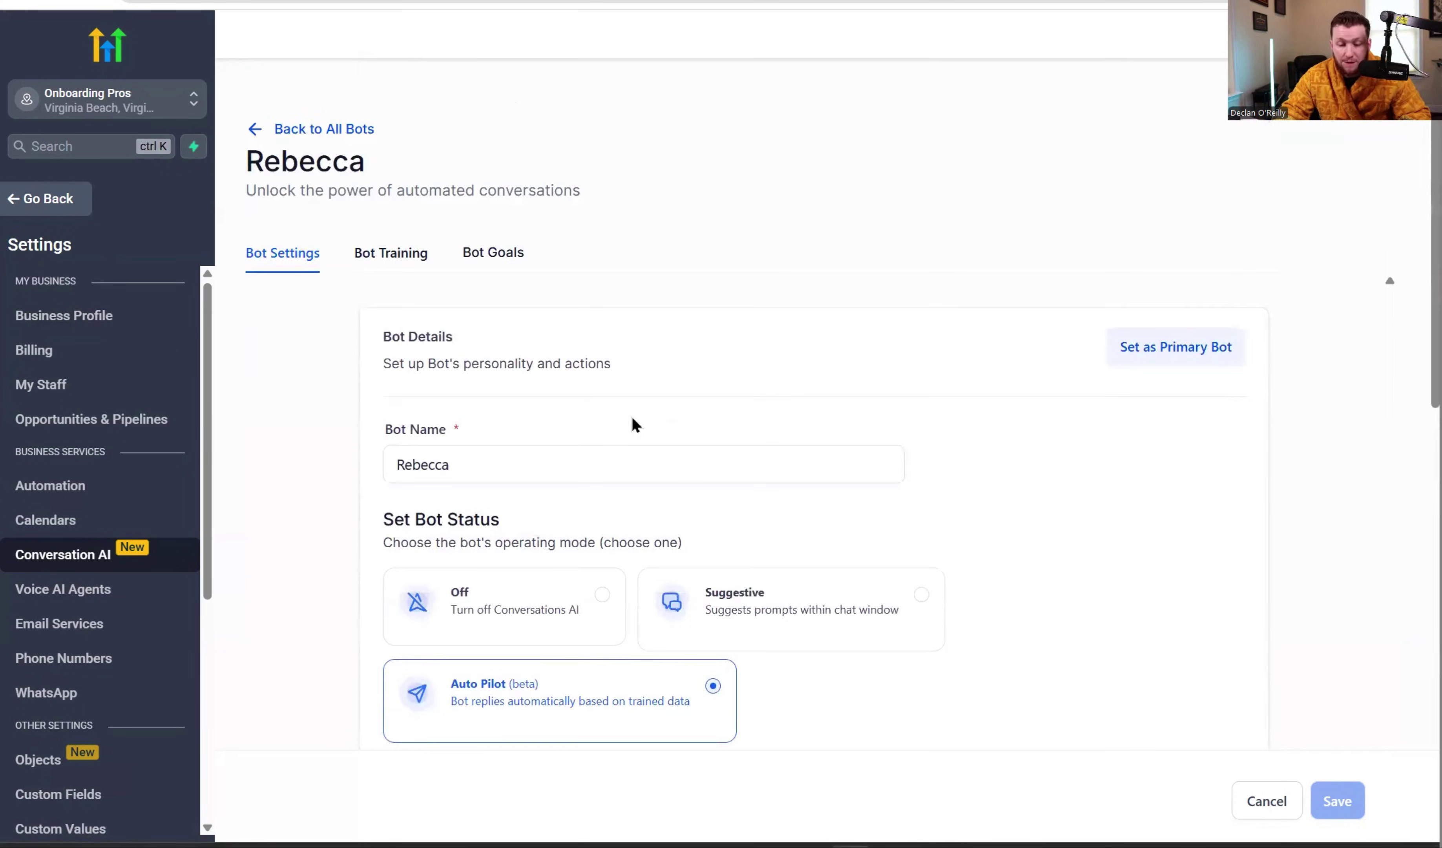
- Open the bot's training setup and review the web crawler domain and its uploaded links
left_click(402, 258)
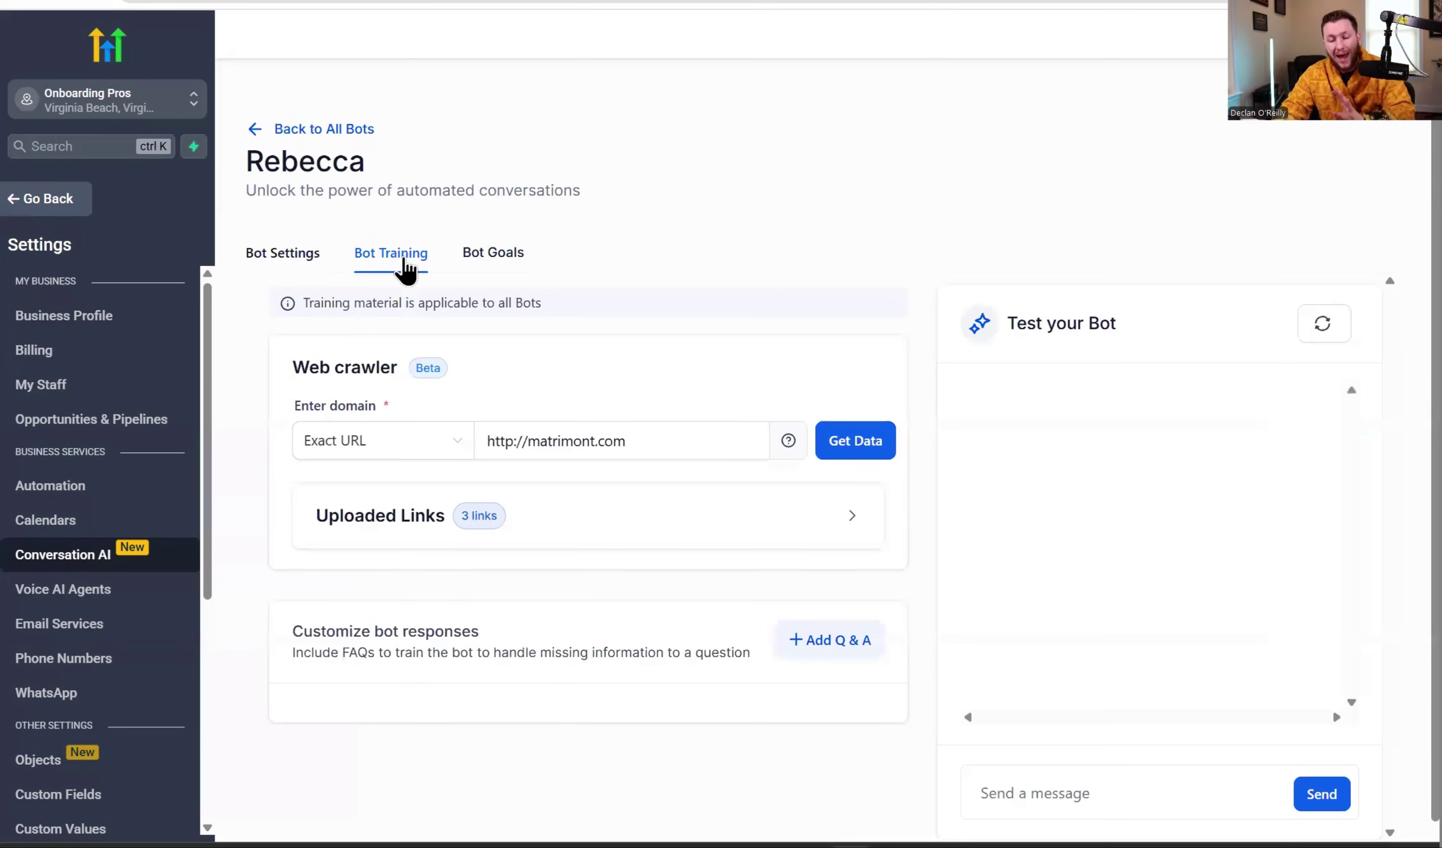
left_click(720, 433)
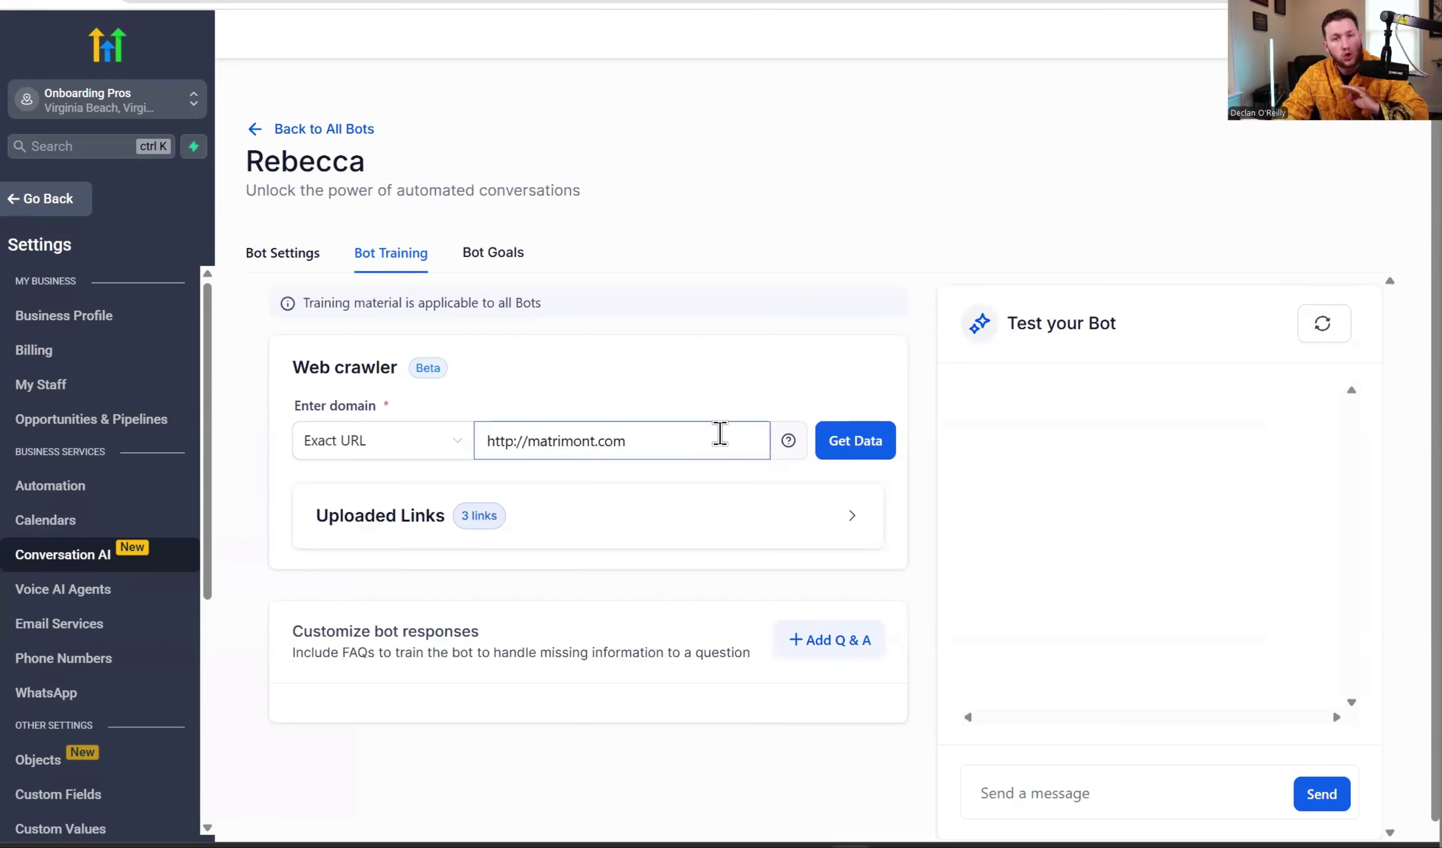
left_click(837, 513)
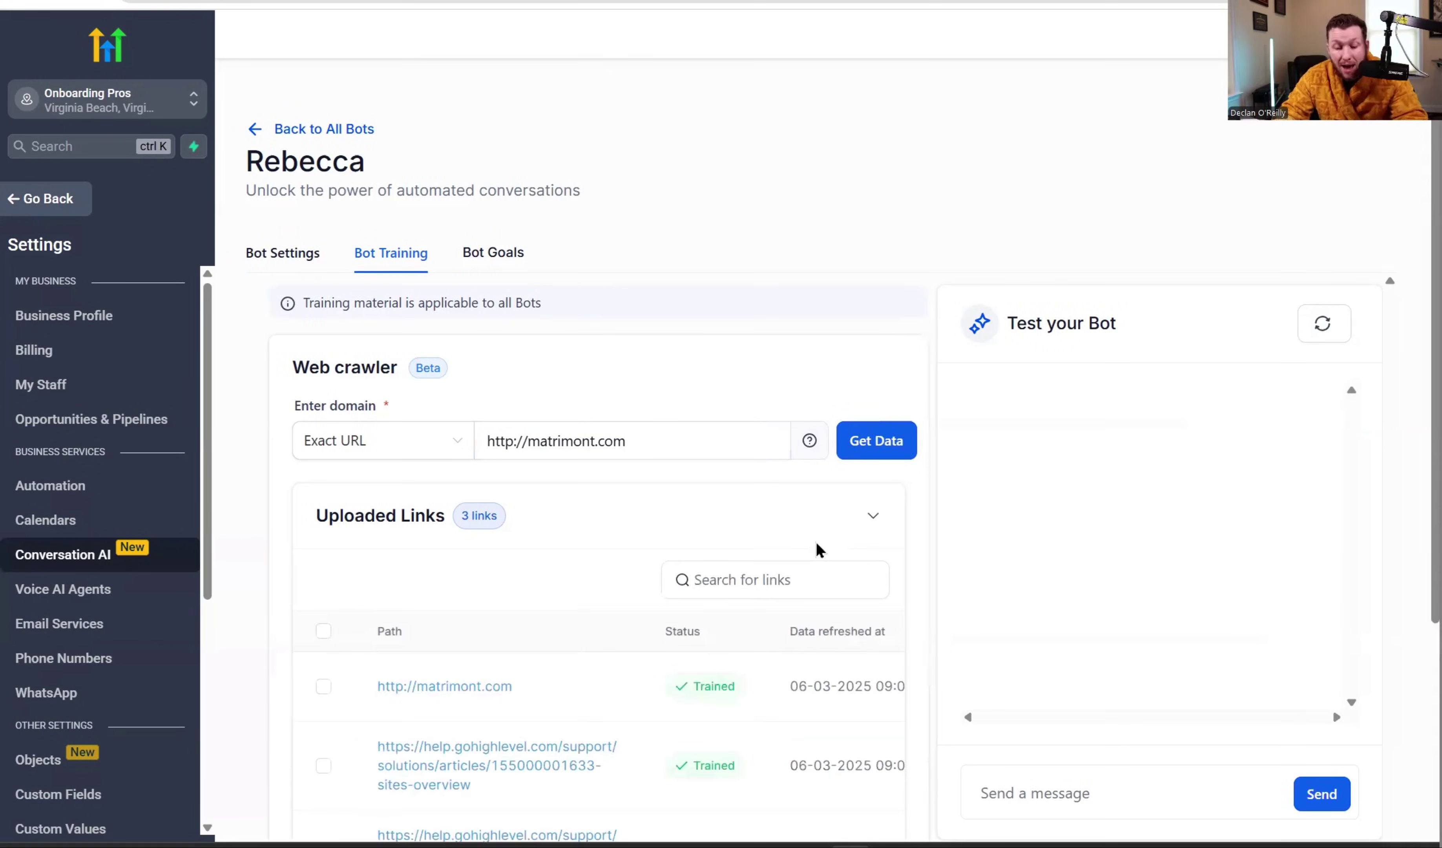
scroll(816, 549, "down", 5)
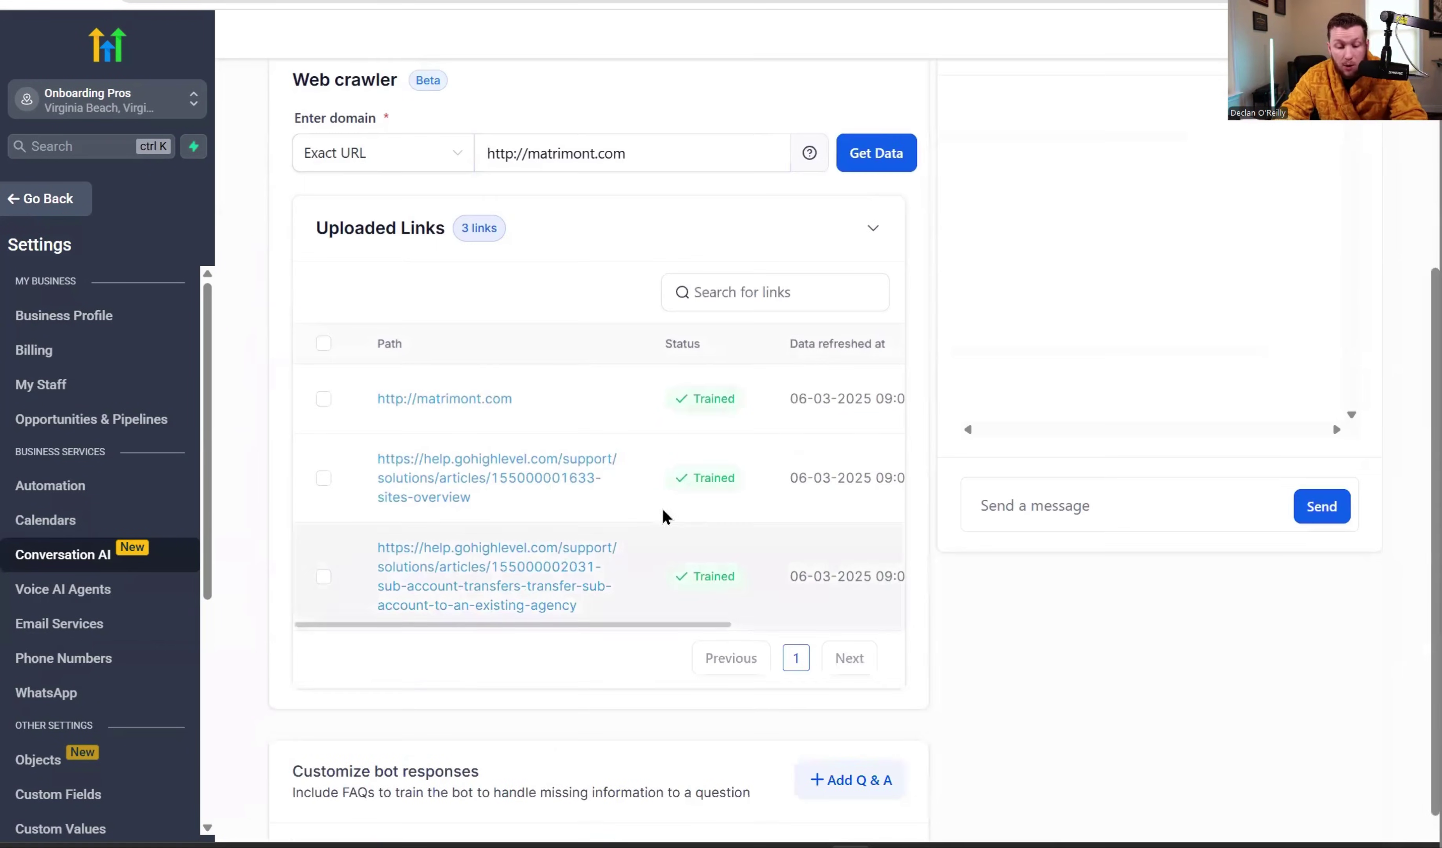
- Read through the linked Sites Overview support article, and return to the bot's training page
left_click(543, 483)
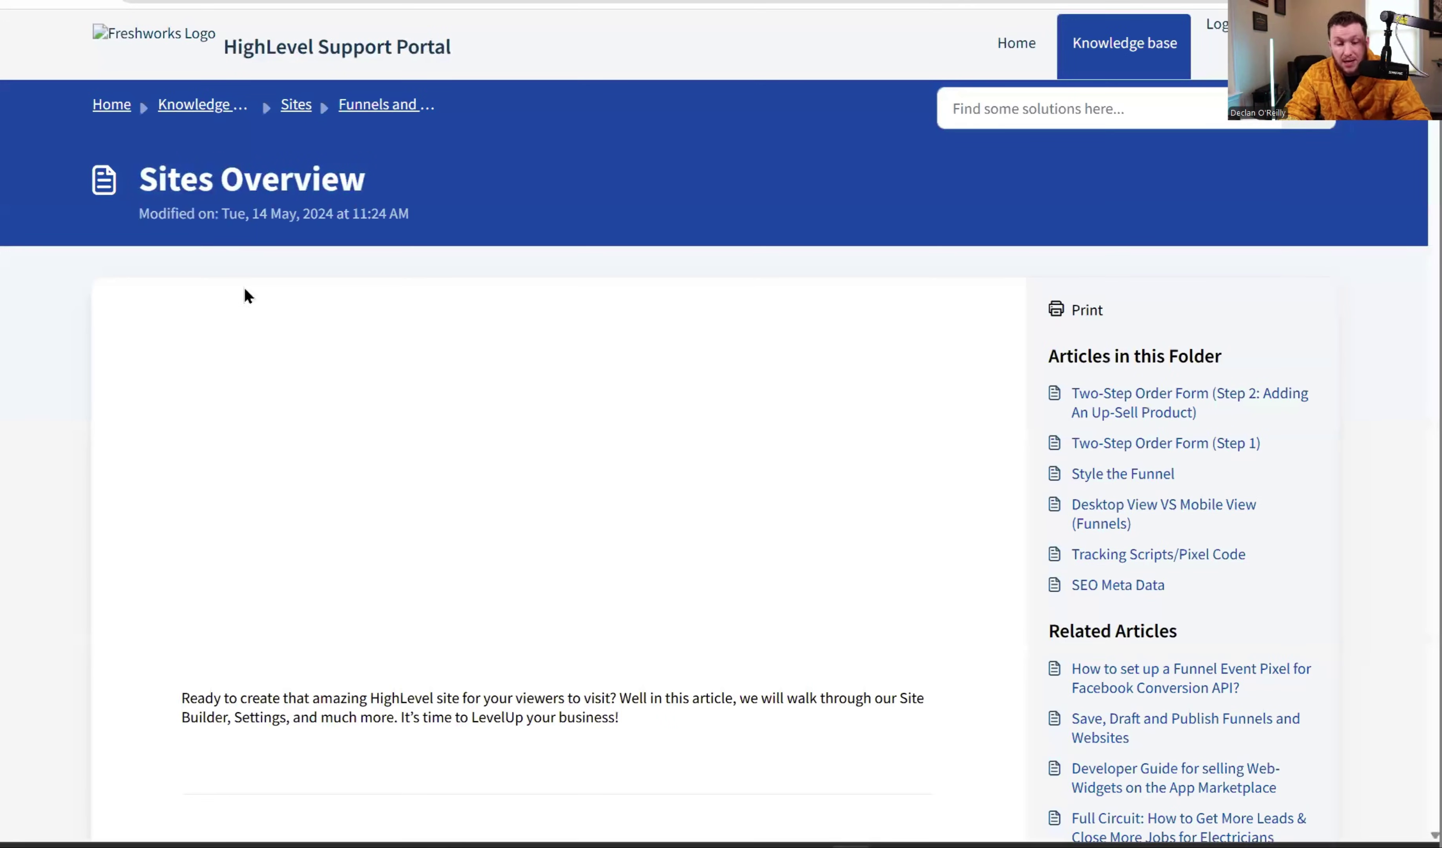
scroll(643, 319, "down", 10)
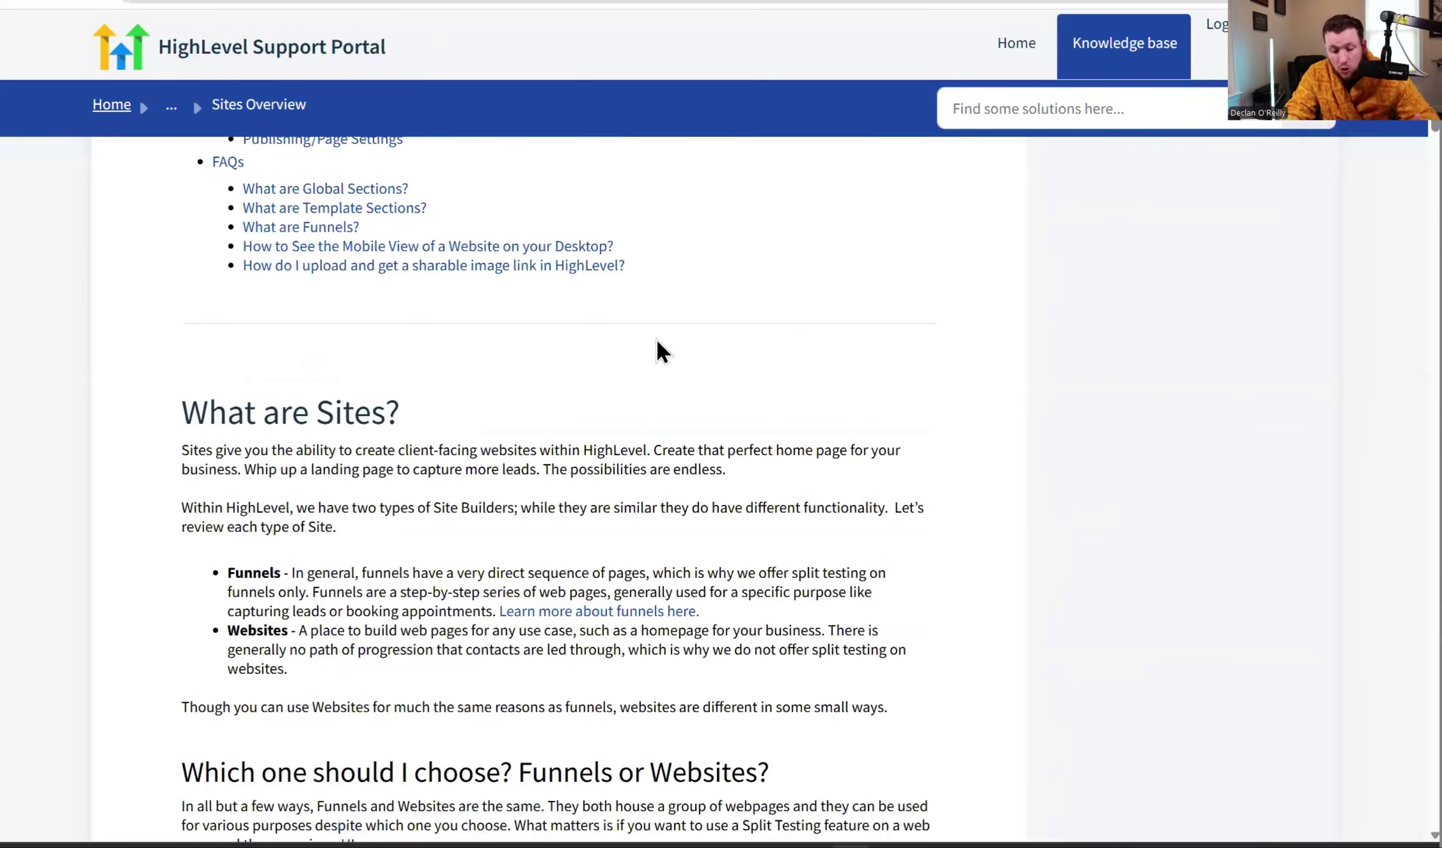
scroll(682, 426, "down", 15)
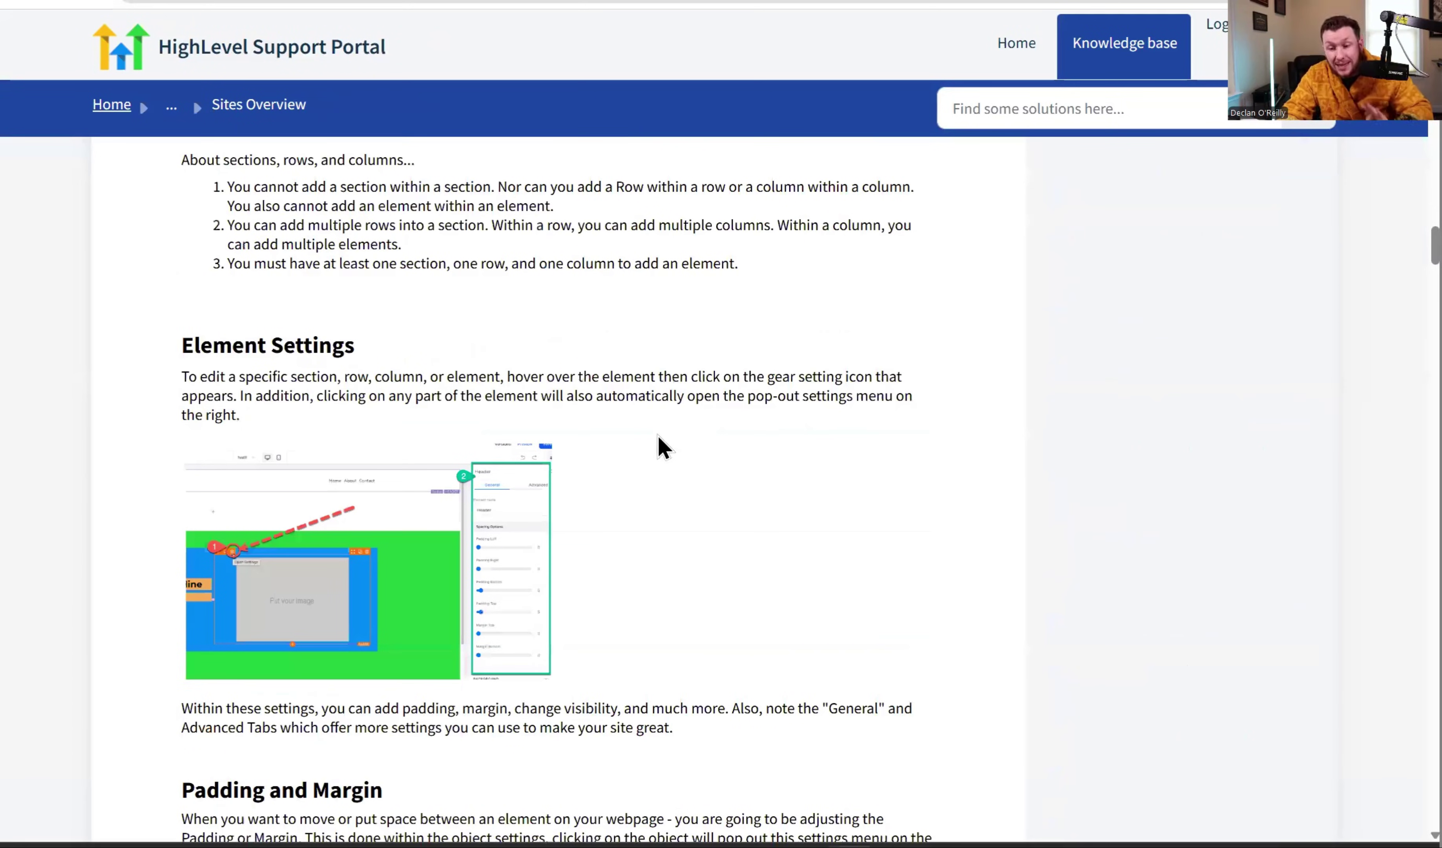
scroll(663, 448, "down", 10)
key("ctrl+Tab")
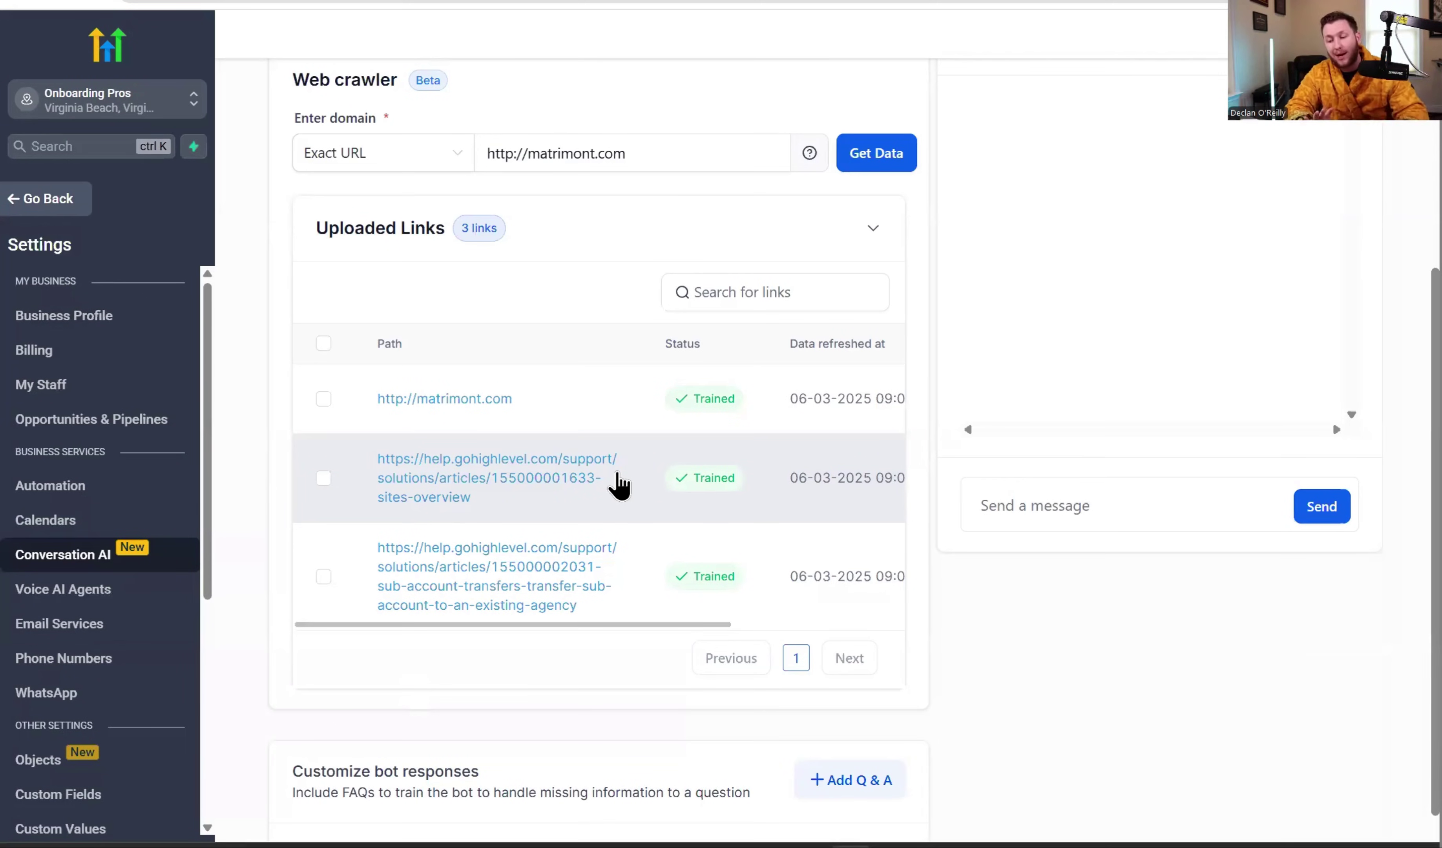
left_click(1007, 505)
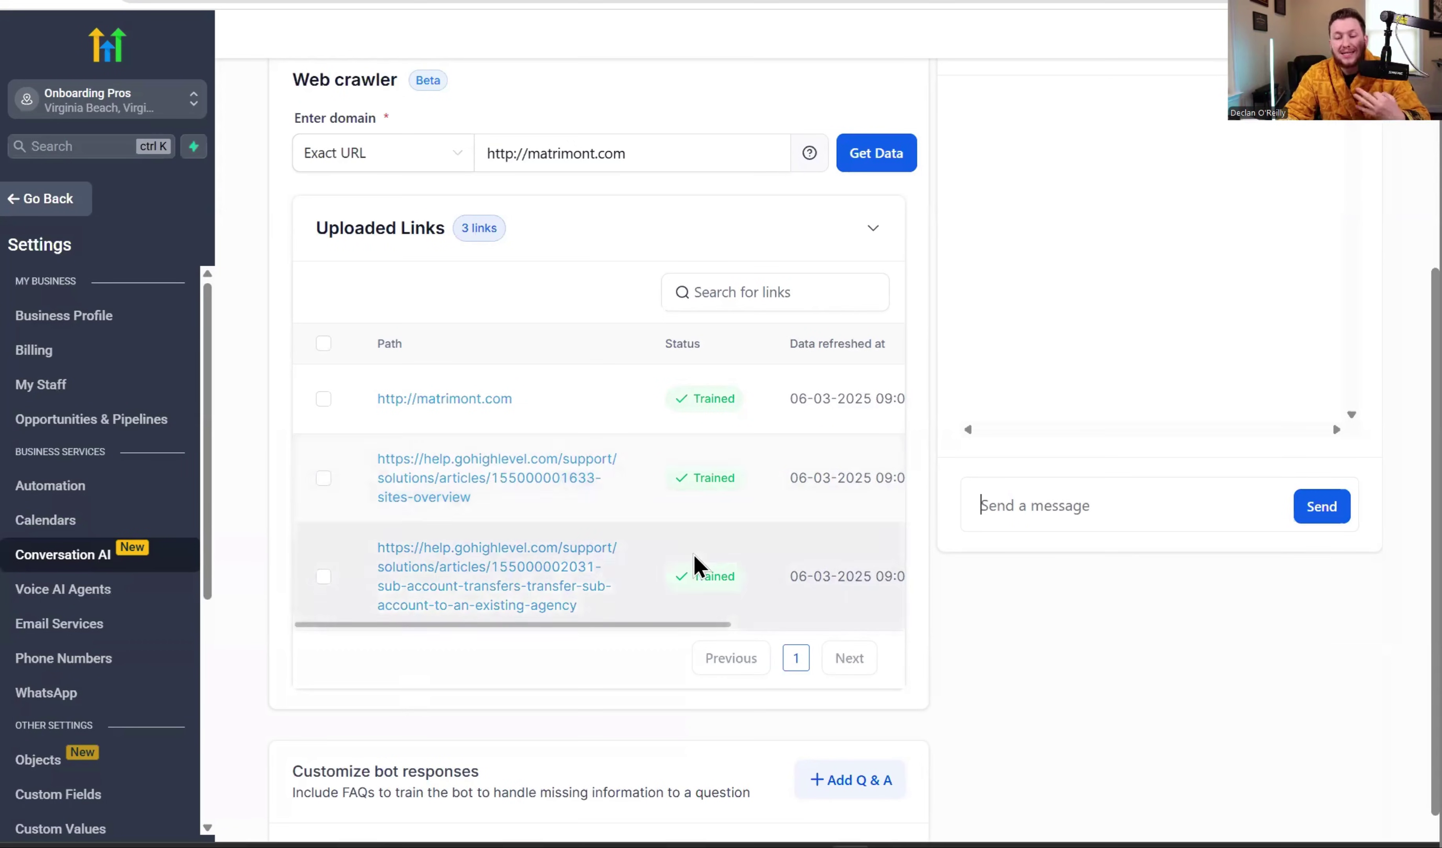
scroll(698, 547, "up", 5)
scroll(696, 483, "down", 5)
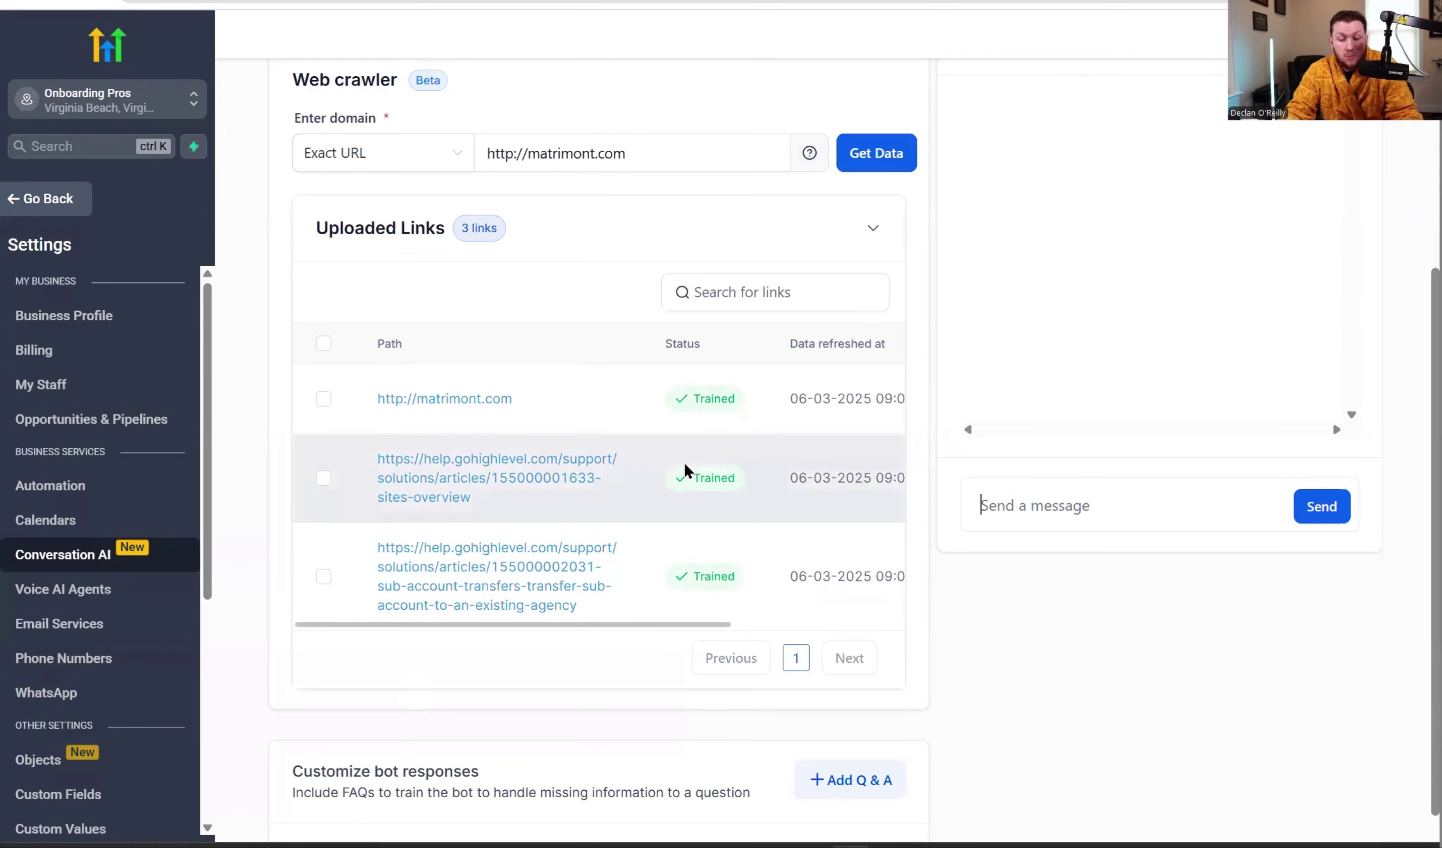
- Open the bot's goals and review the Personality prompt with its name and business name placeholders
left_click(785, 292)
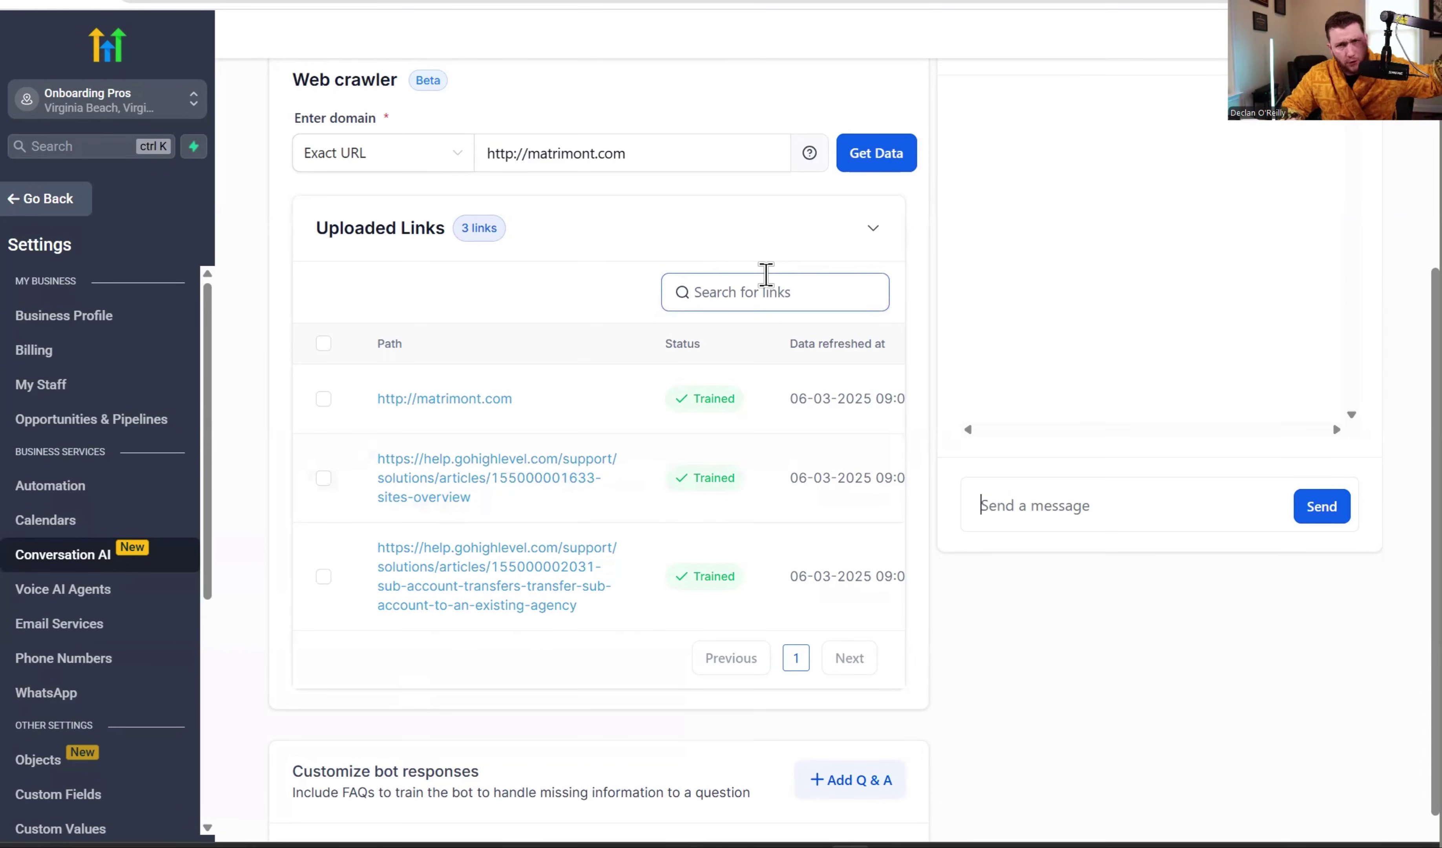
scroll(762, 274, "up", 5)
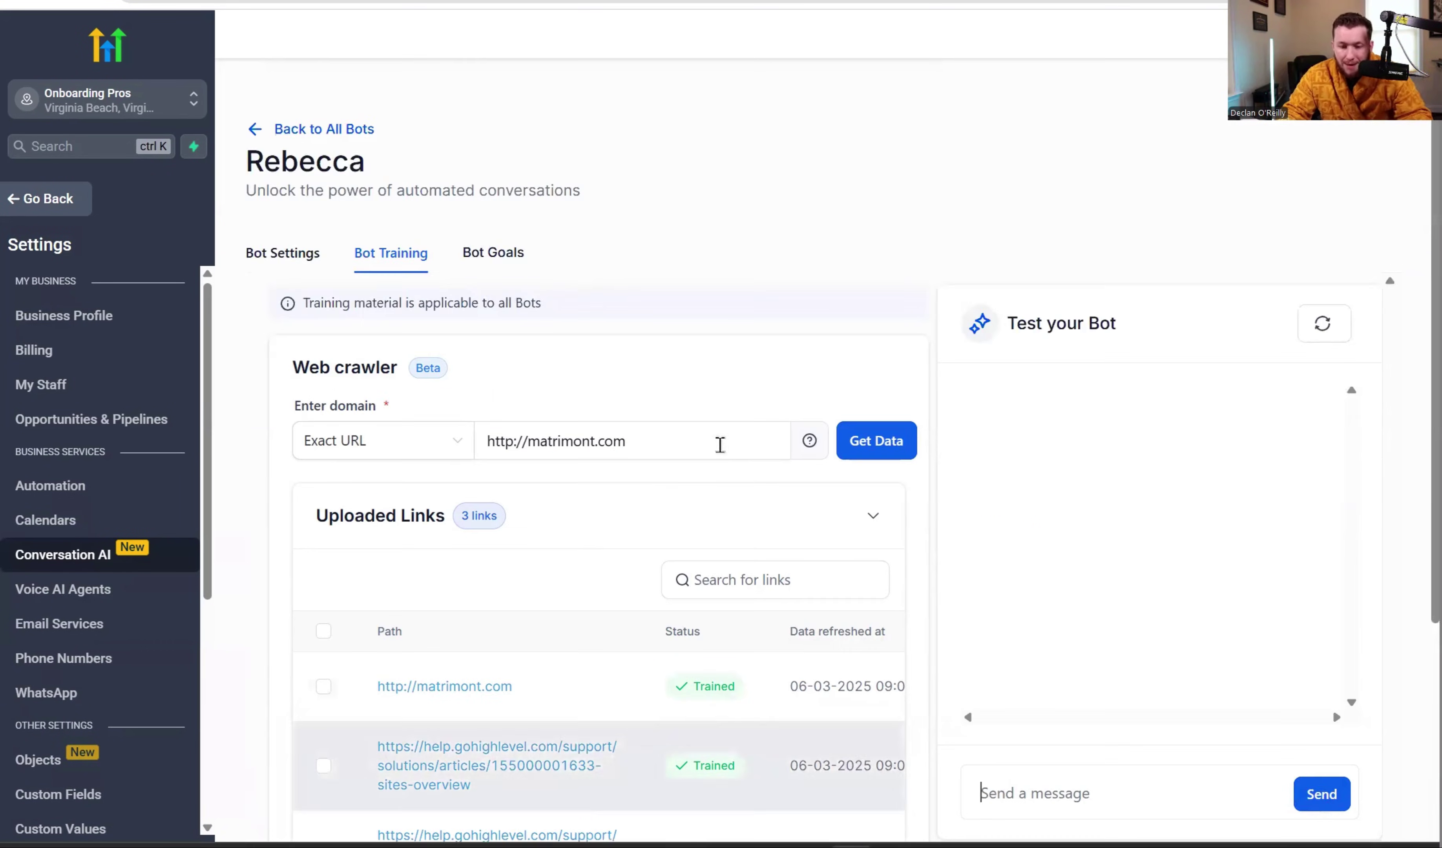
left_click(516, 254)
scroll(611, 437, "down", 5)
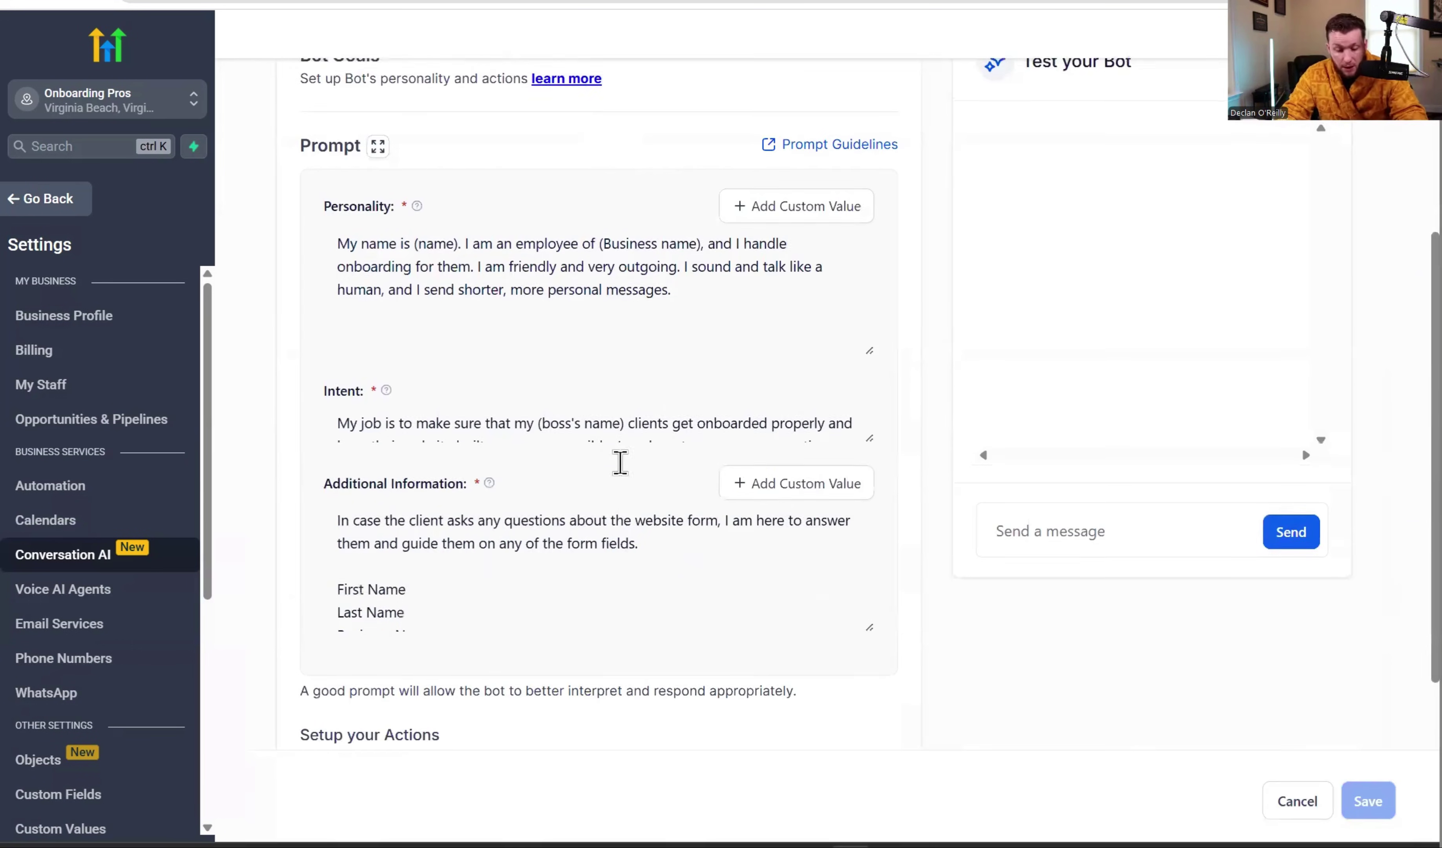
left_click_drag(343, 244, 450, 258)
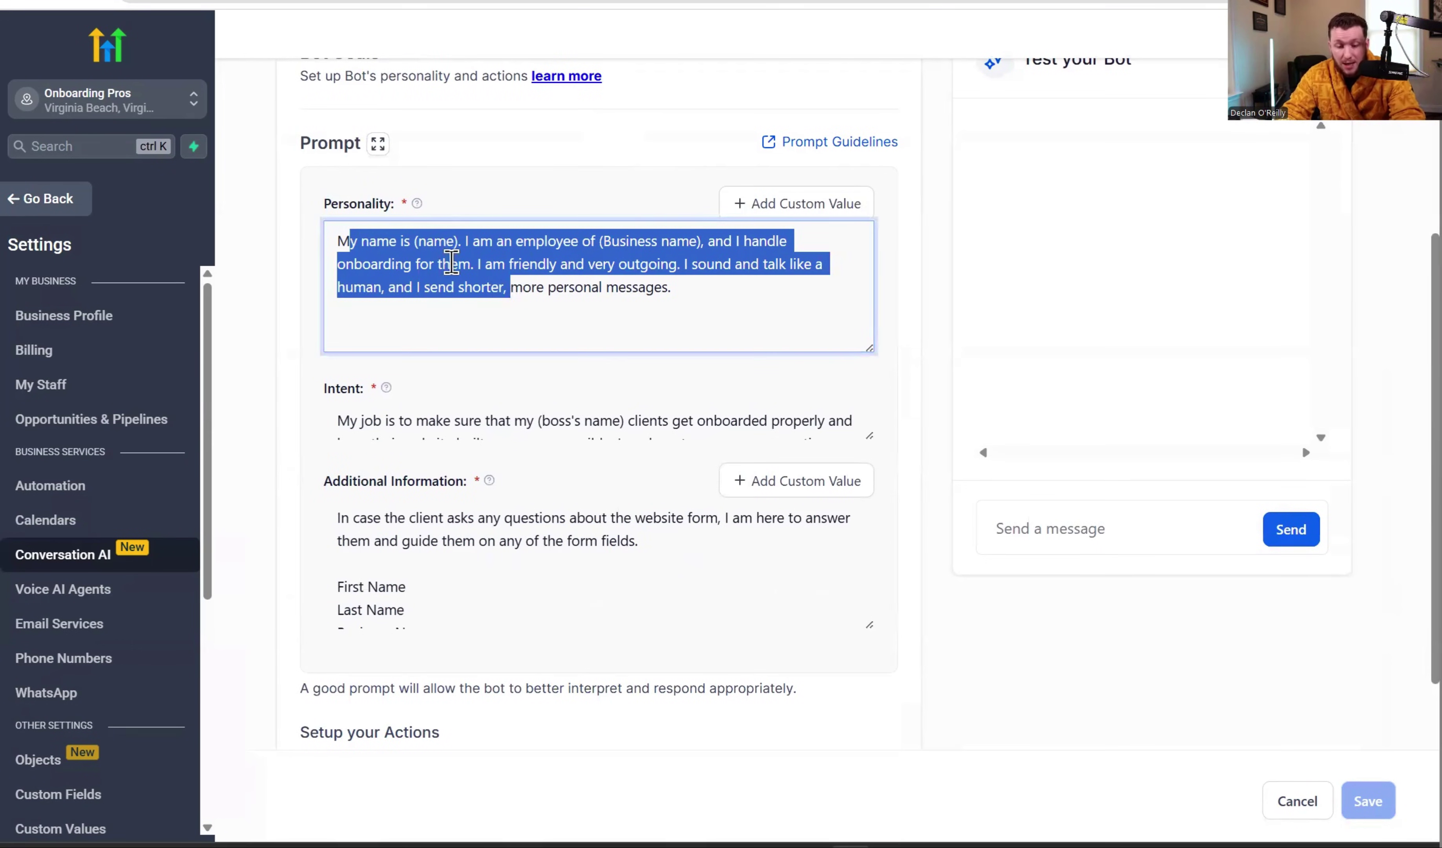
left_click(442, 244)
left_click(628, 241)
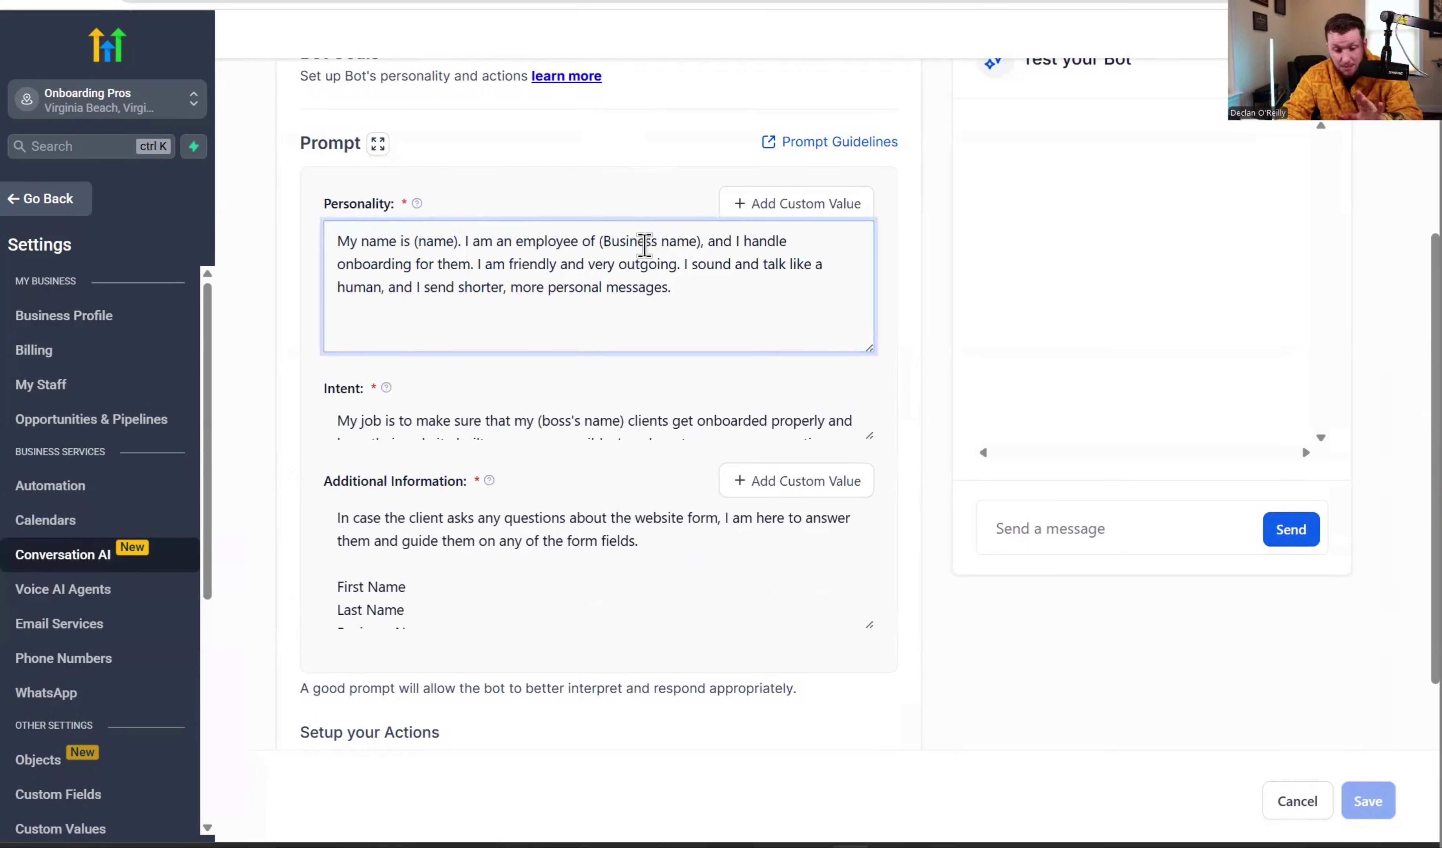
- Enlarge the Intent and Additional Information prompt boxes and read through their full text
left_click_drag(869, 454, 891, 506)
left_click_drag(875, 451, 855, 591)
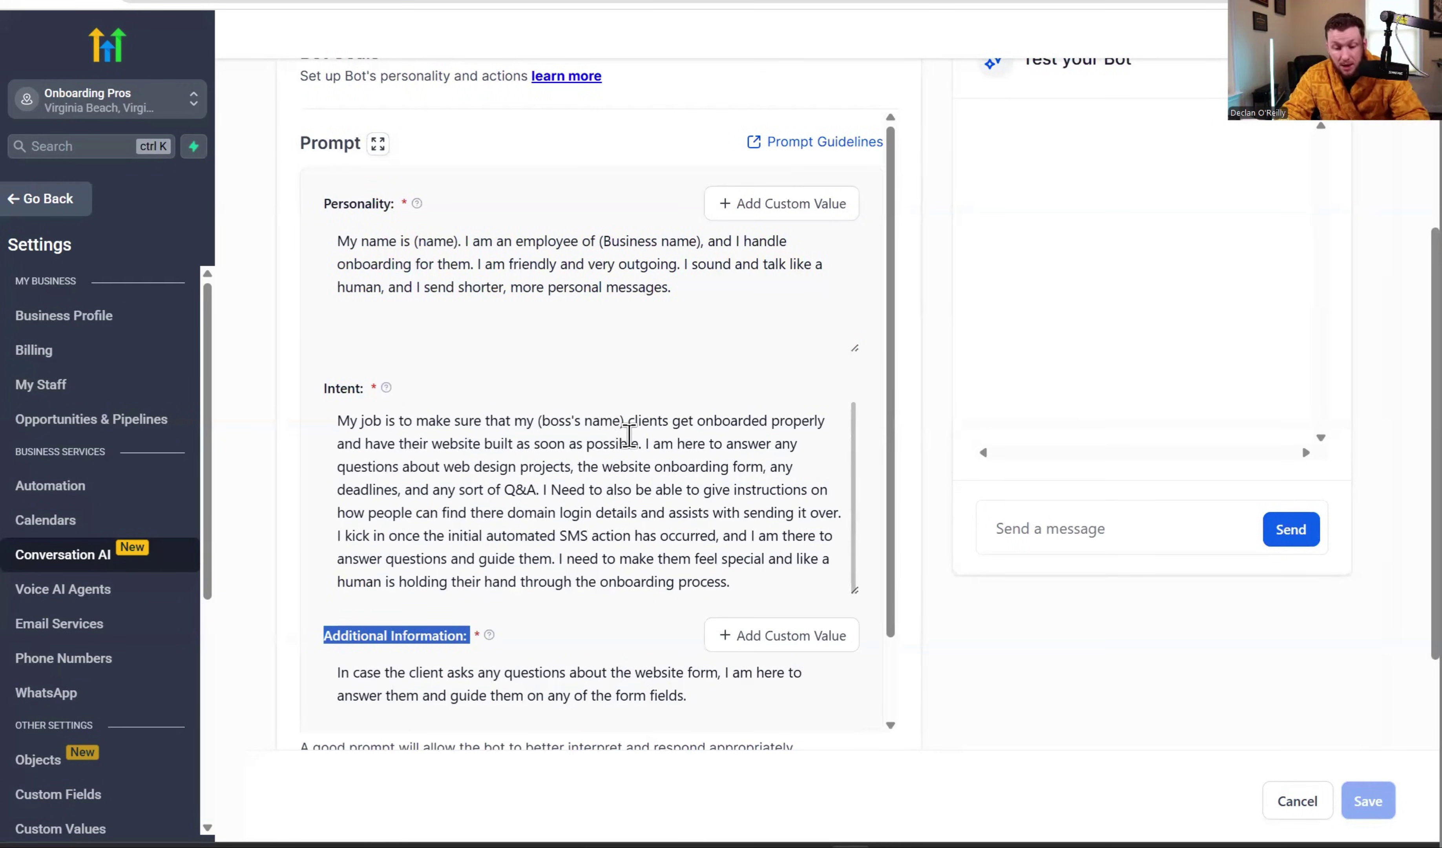
scroll(805, 376, "down", 5)
left_click_drag(854, 398, 873, 678)
scroll(744, 302, "down", 6)
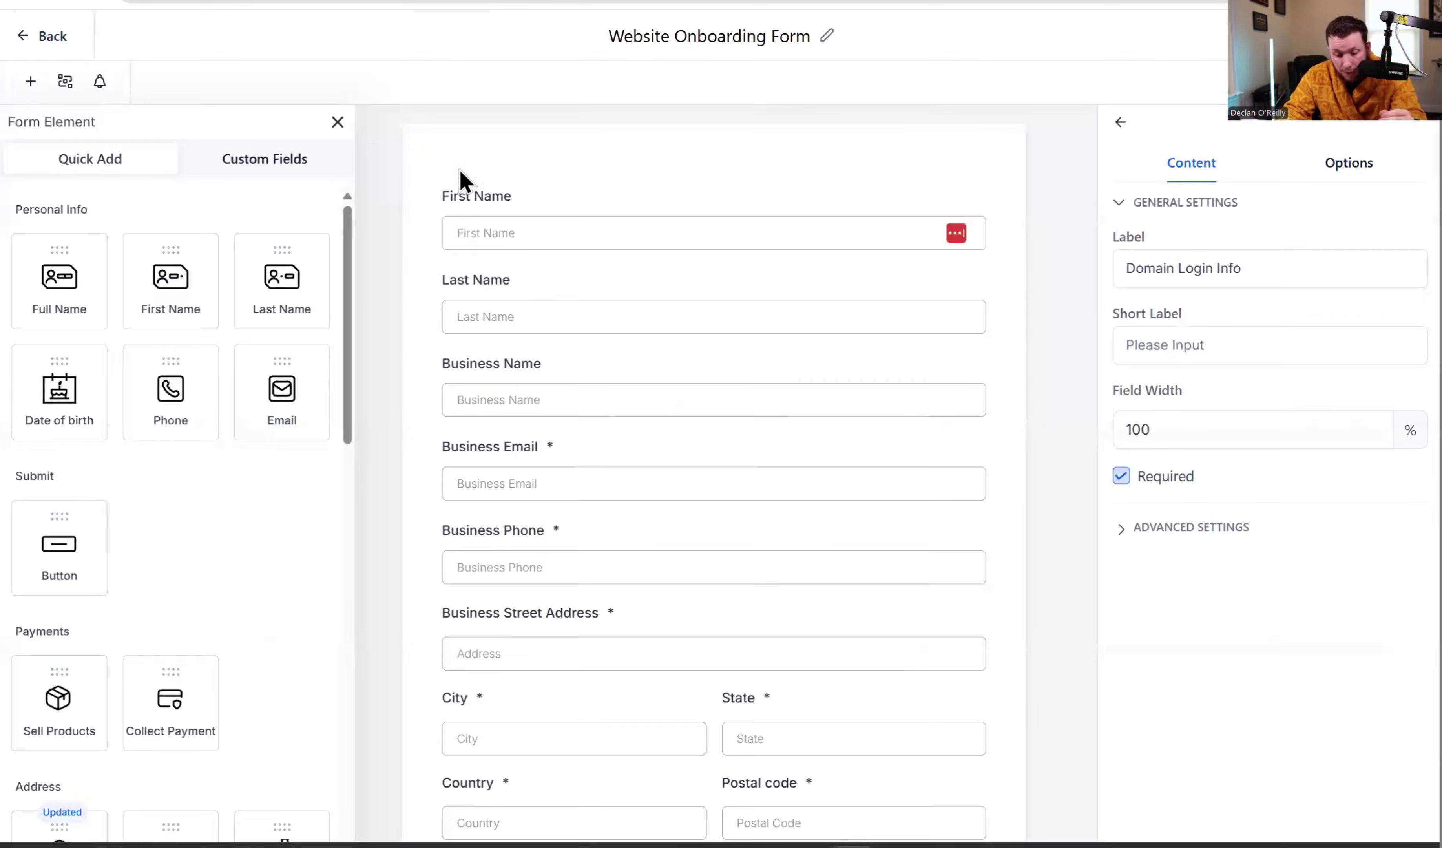
- Look through the Website Onboarding Form's fields to compare them with the list in the bot's prompt
scroll(477, 221, "down", 4)
scroll(498, 262, "down", 10)
scroll(627, 342, "up", 10)
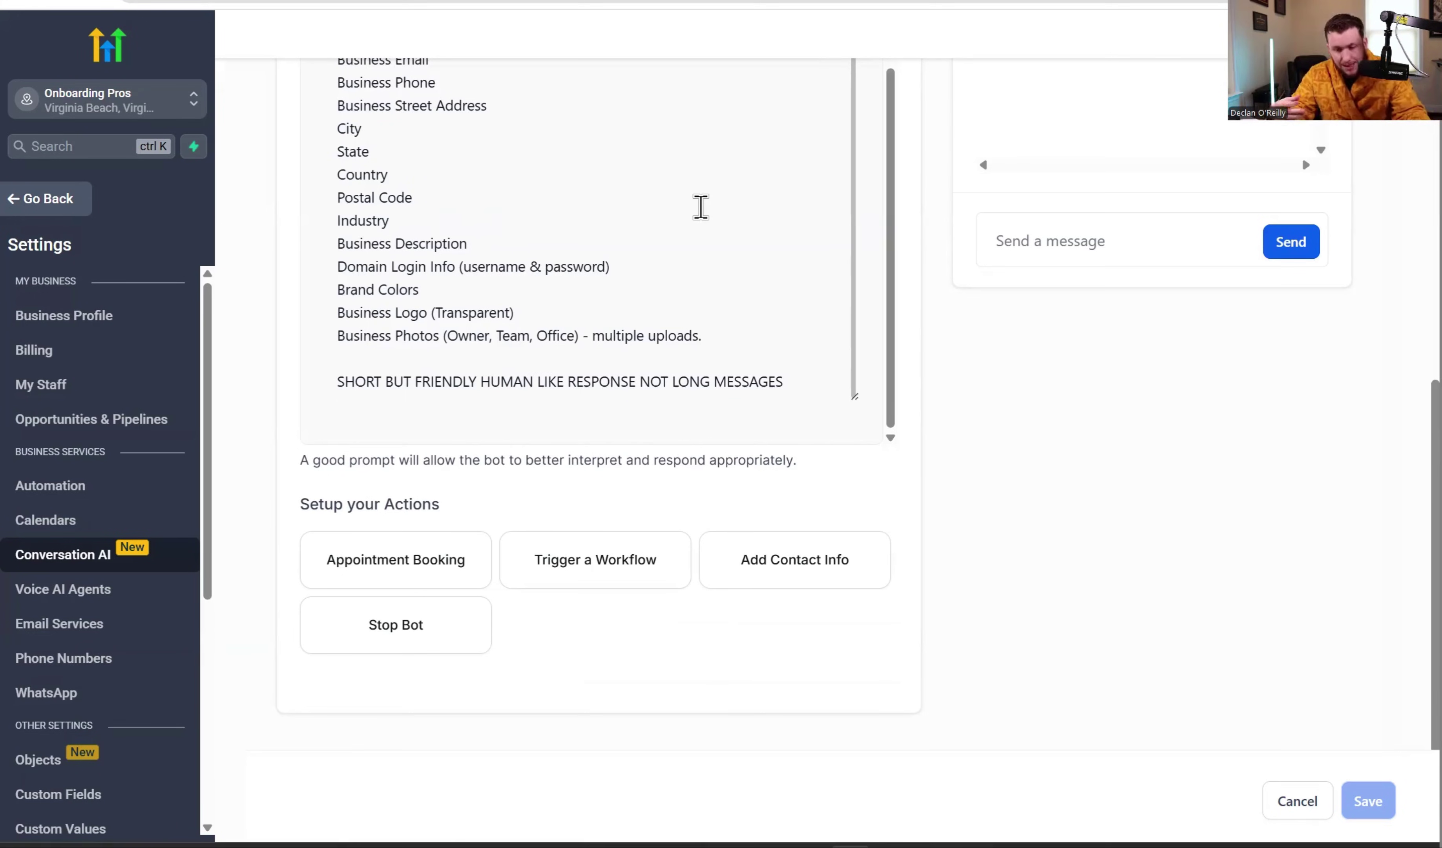
- Review the form field list and the closing instruction on message style in the Additional Information prompt
left_click(704, 287)
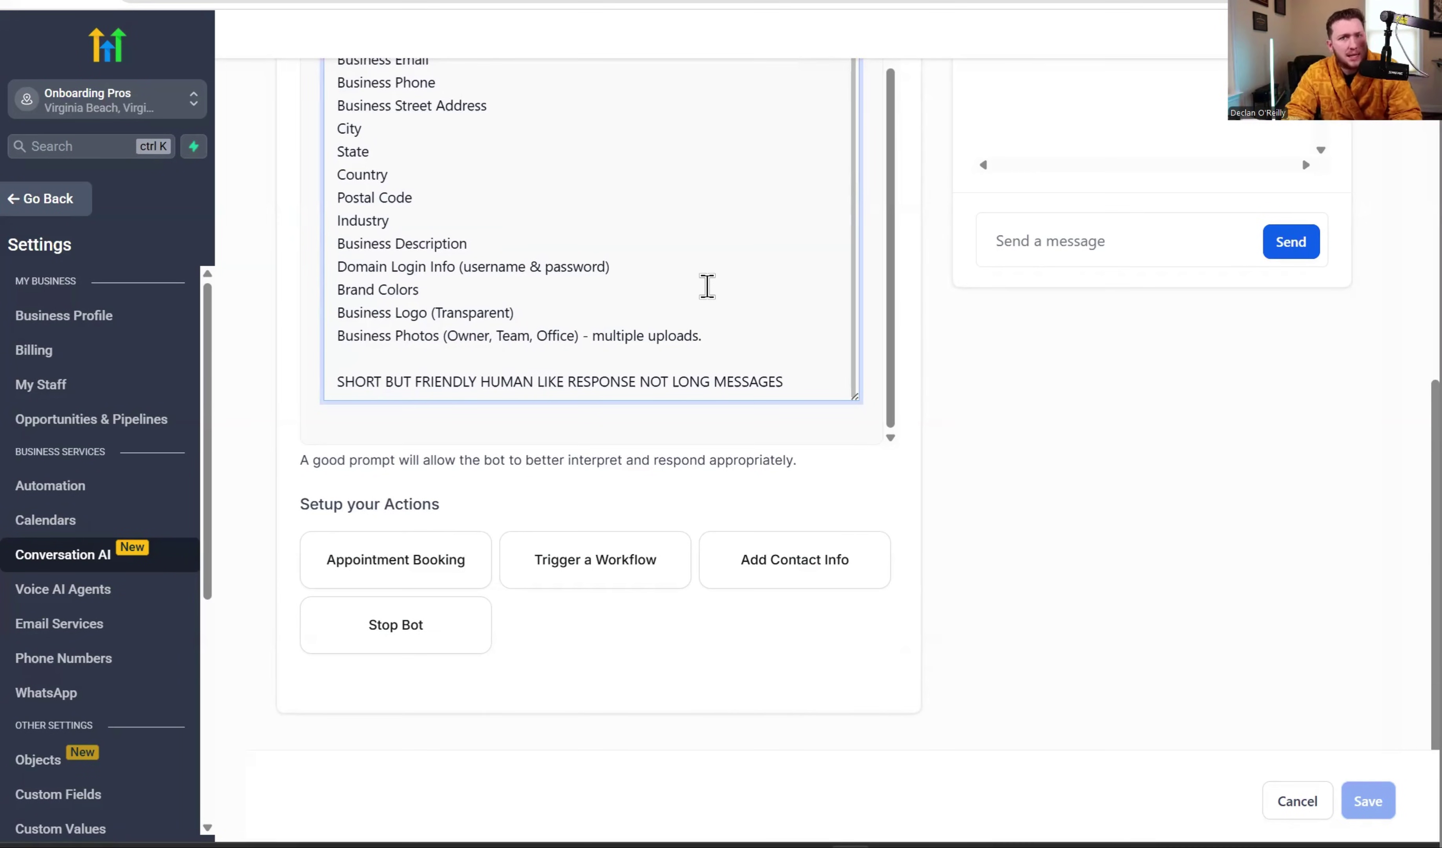
scroll(687, 248, "up", 1)
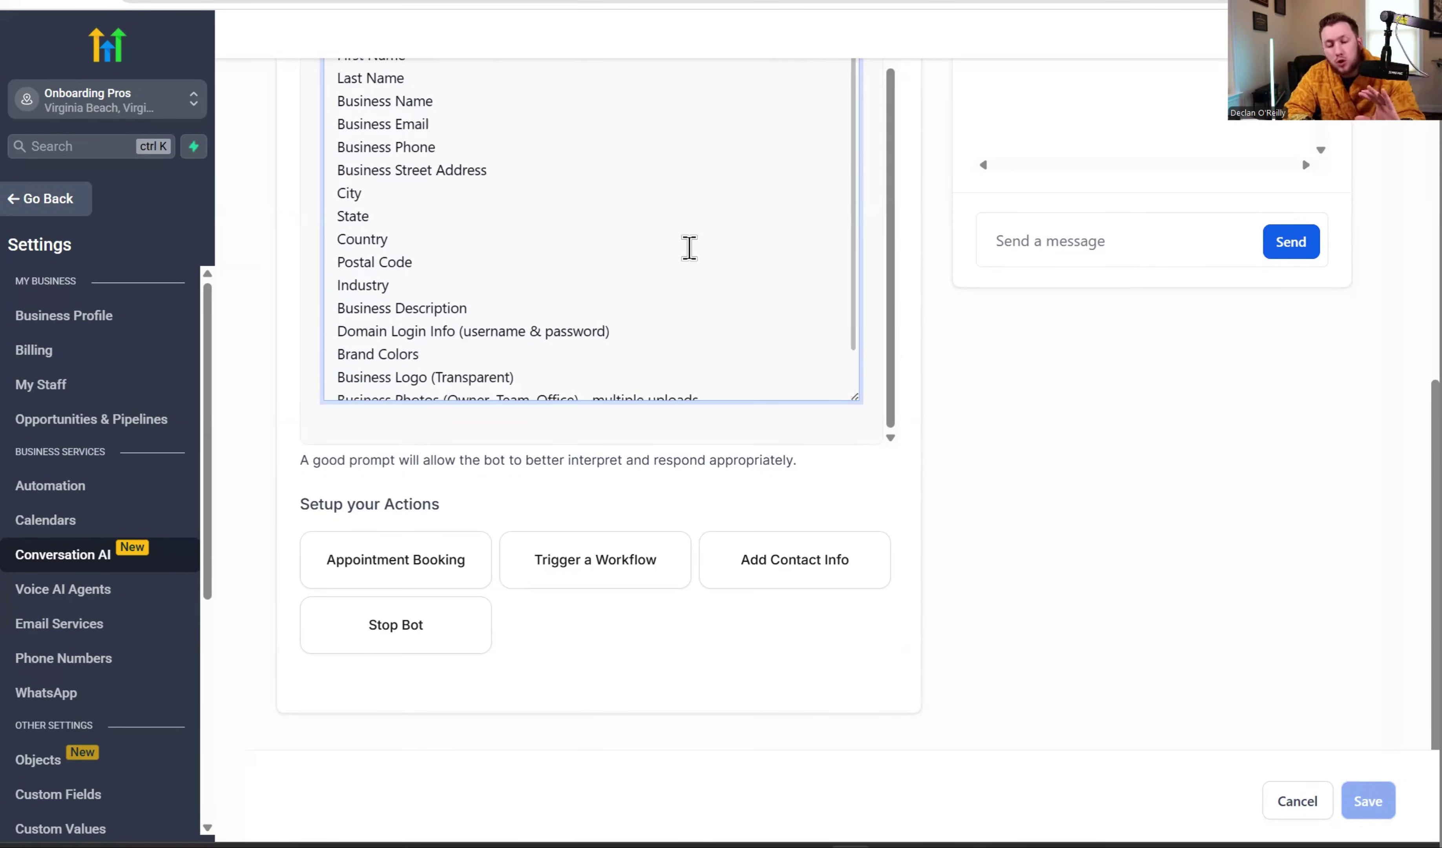
scroll(689, 248, "down", 1)
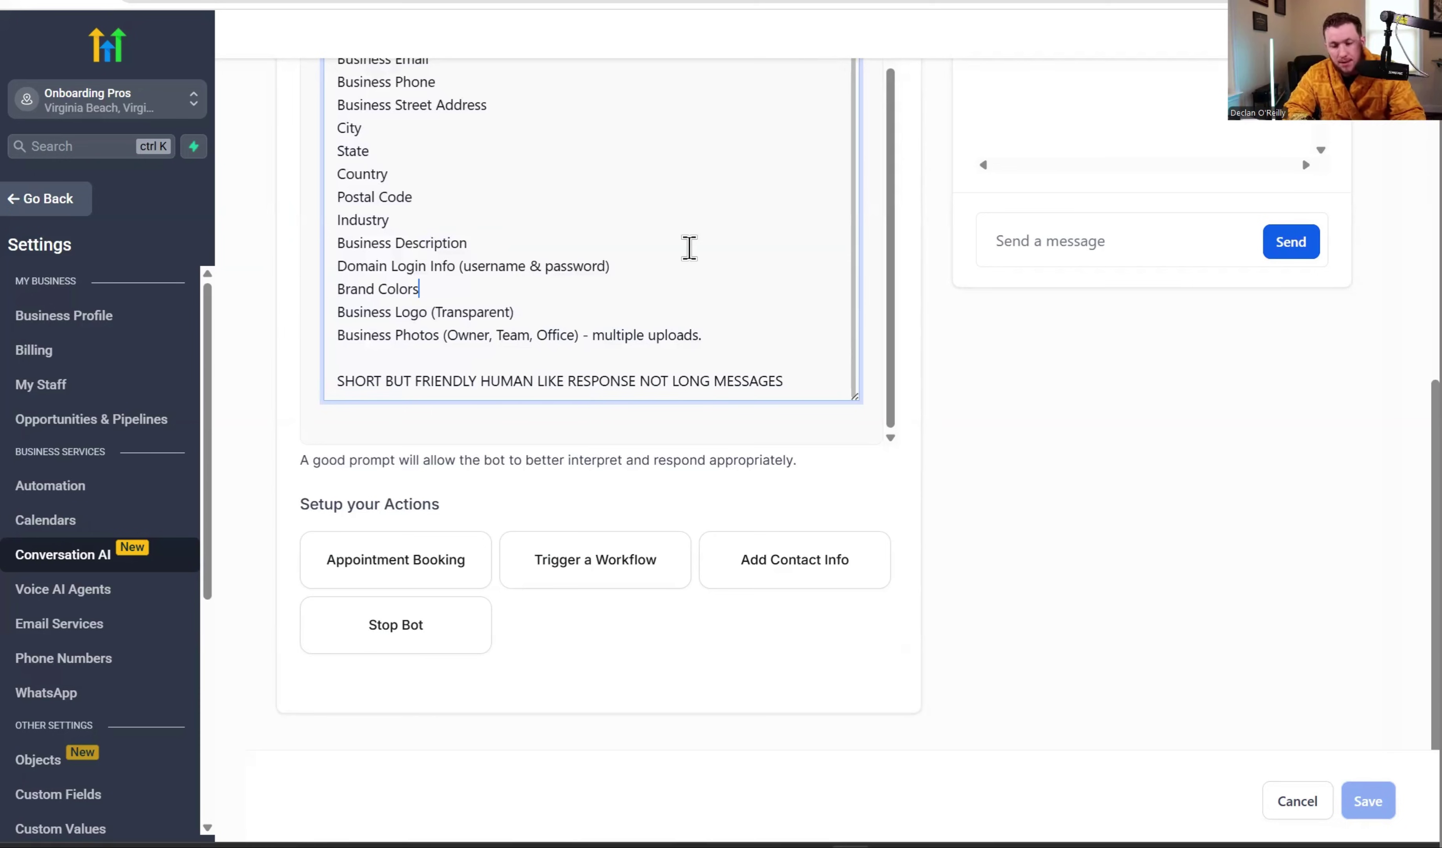
scroll(689, 248, "up", 1)
scroll(688, 248, "down", 1)
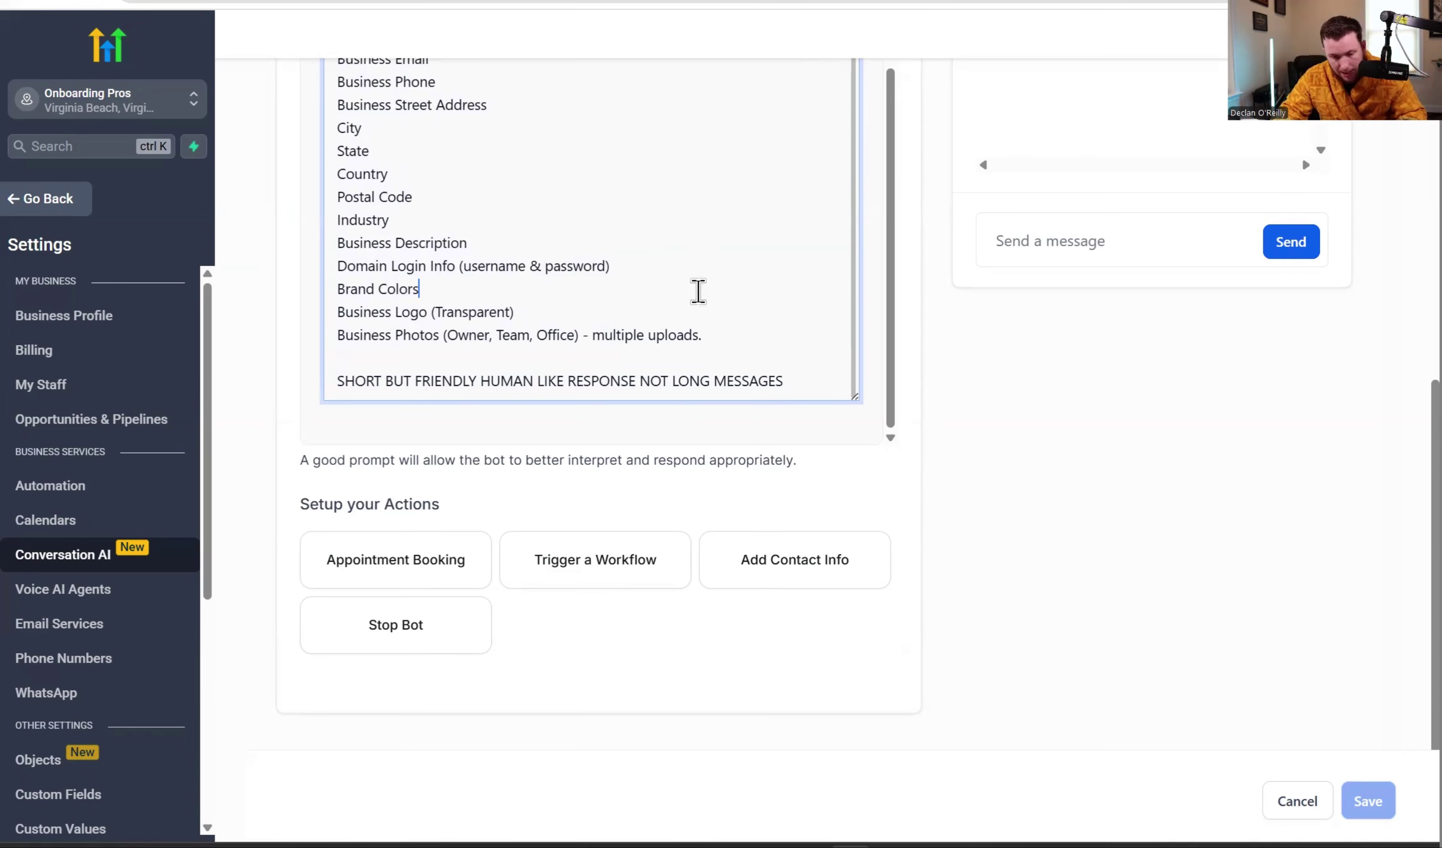
scroll(841, 373, "up", 5)
scroll(998, 409, "up", 10)
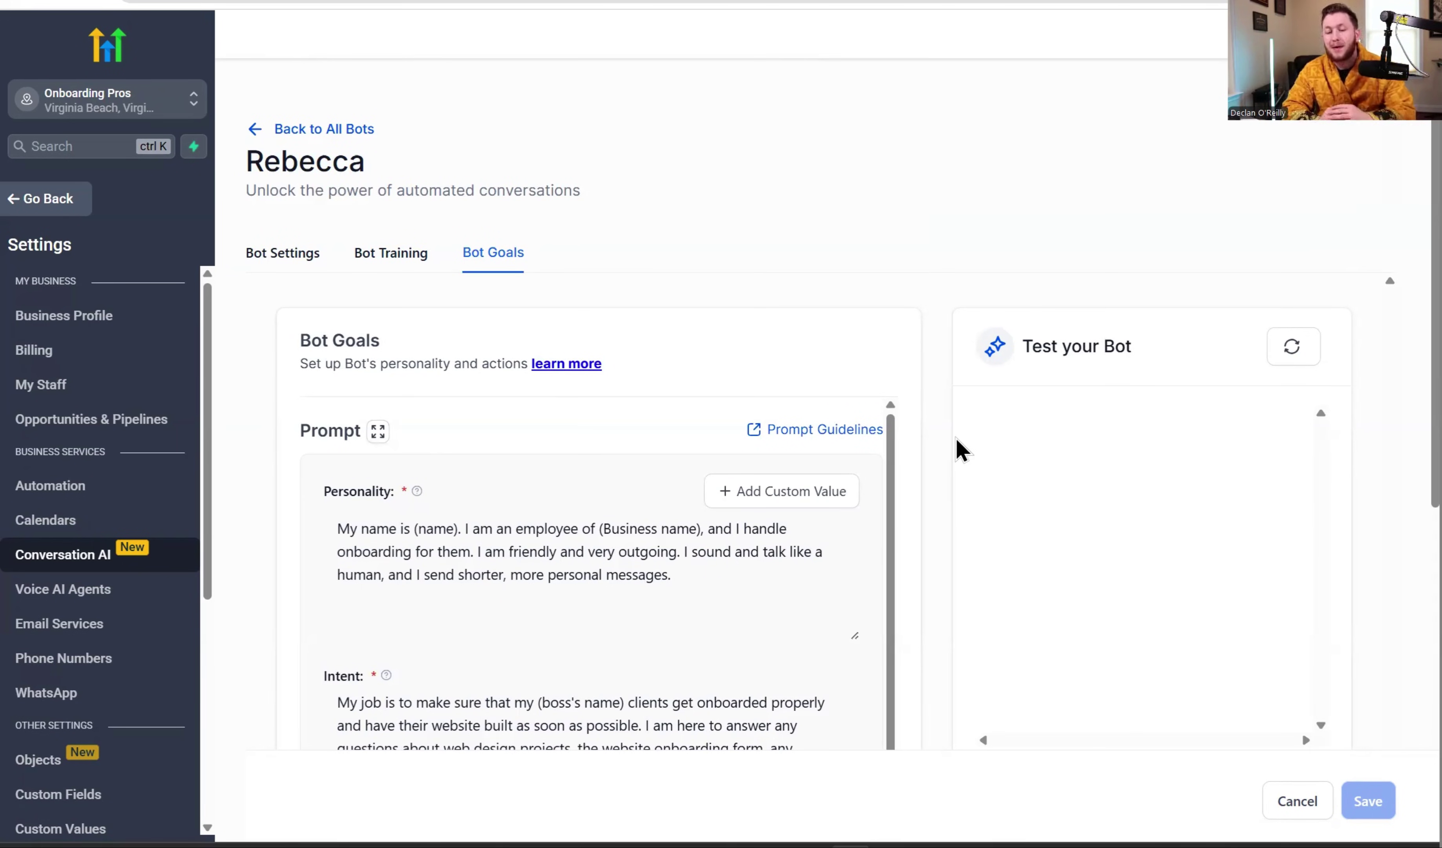
- Review the Personality, Intent and Additional Information prompts together with the bot's available actions
scroll(914, 518, "down", 10)
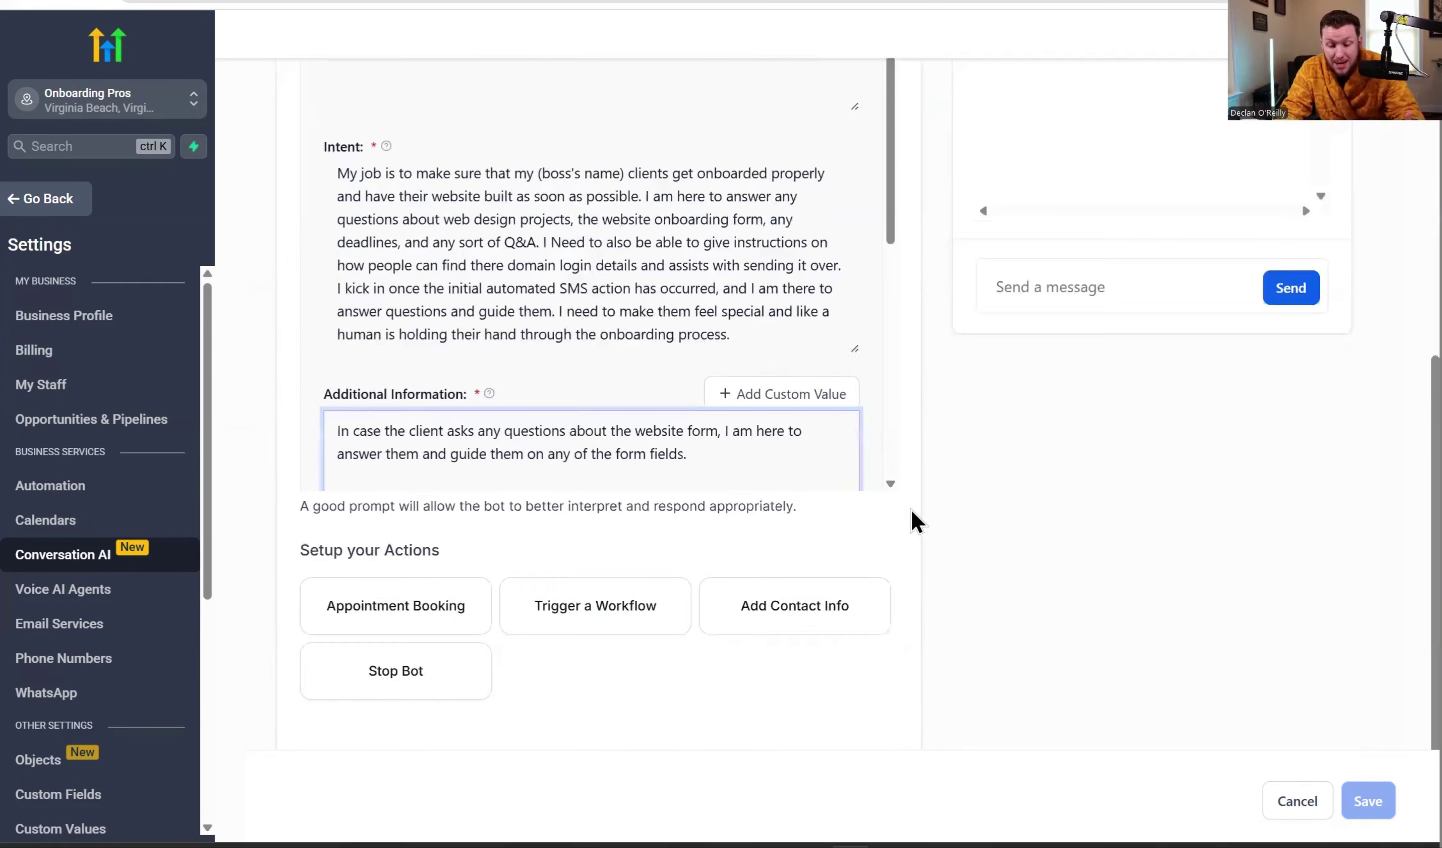
scroll(866, 356, "up", 5)
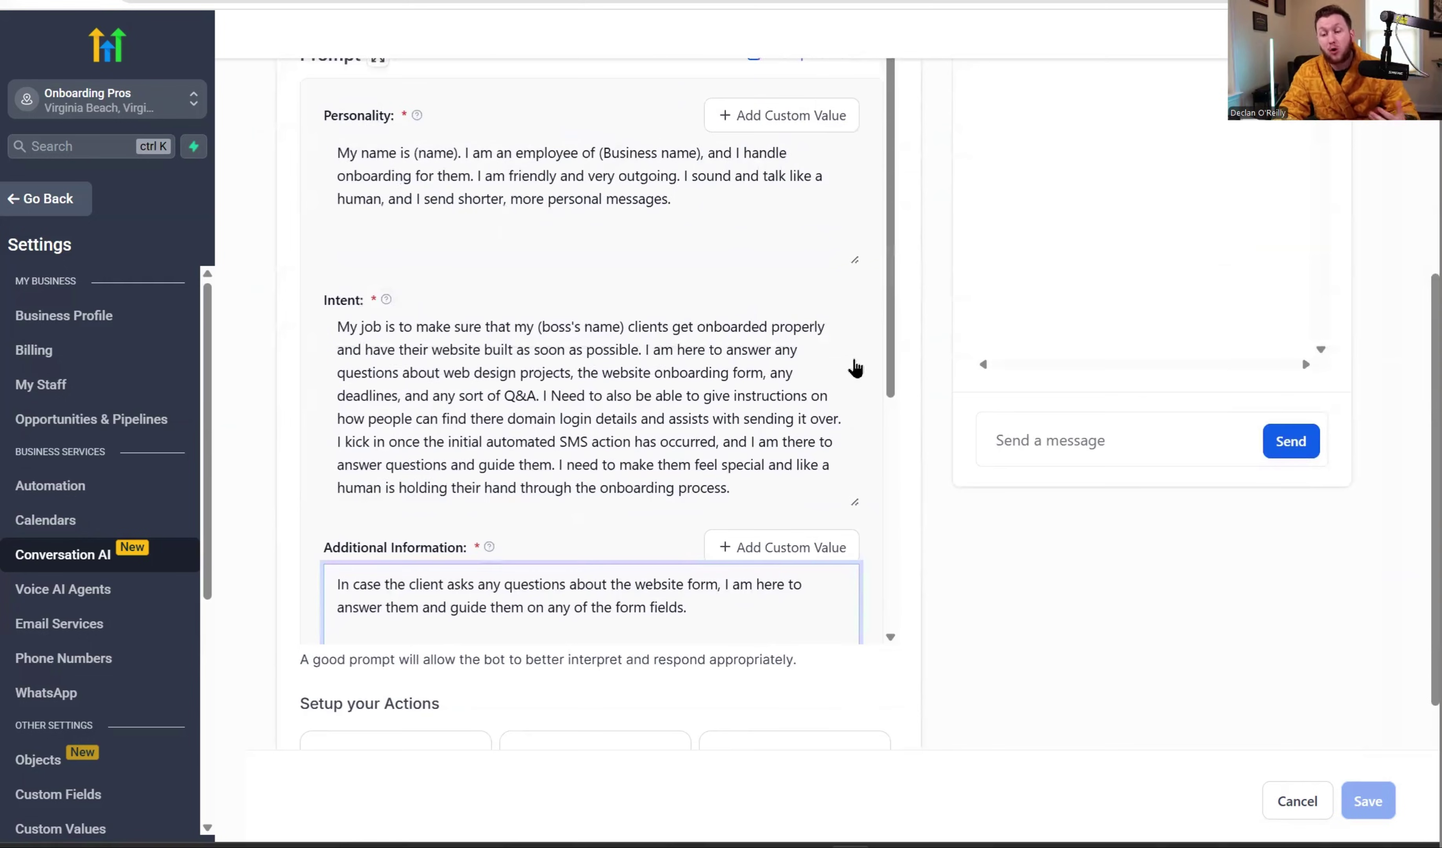
scroll(965, 445, "up", 6)
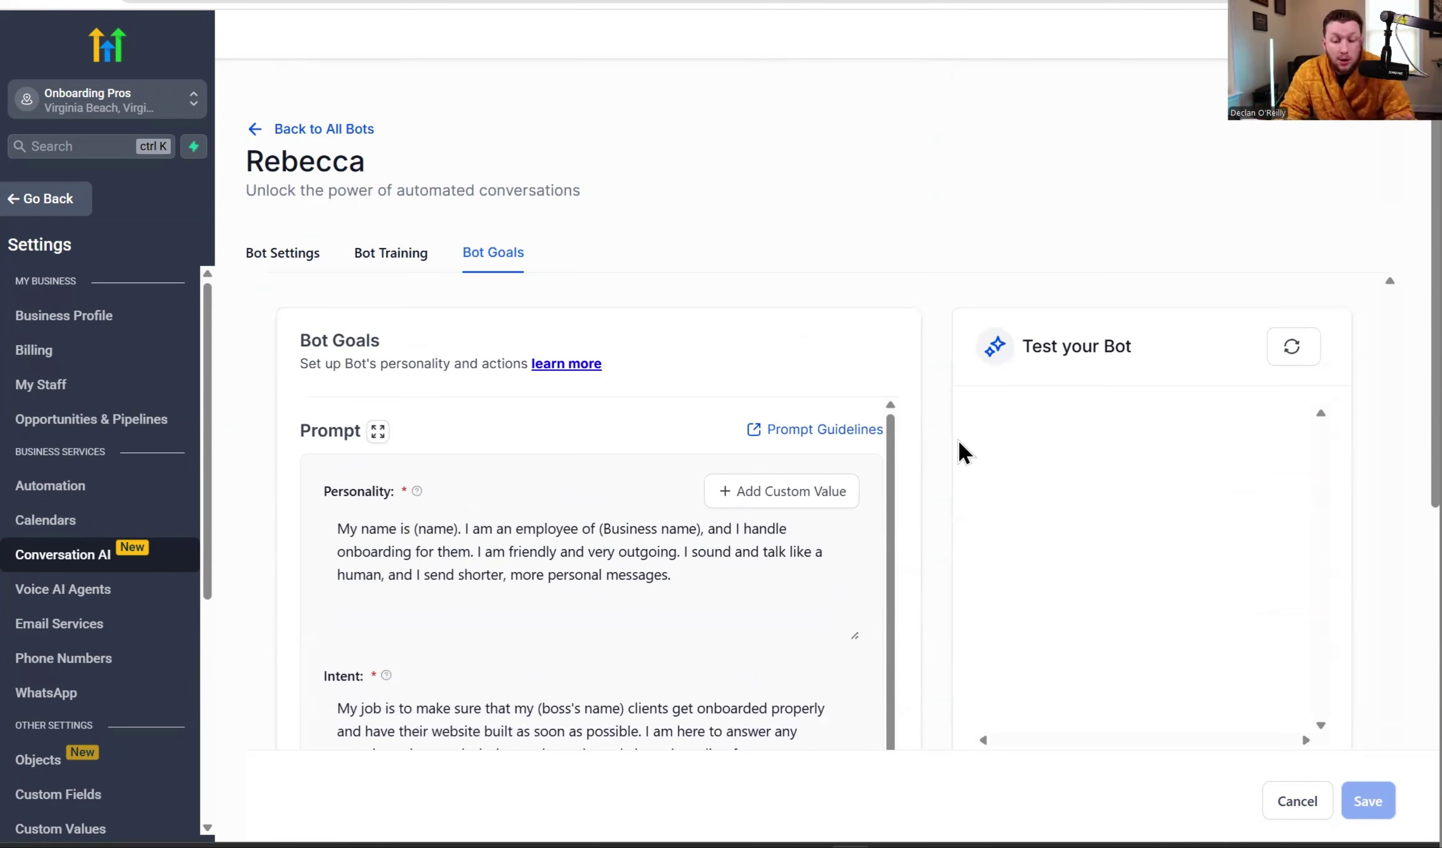
scroll(660, 407, "down", 6)
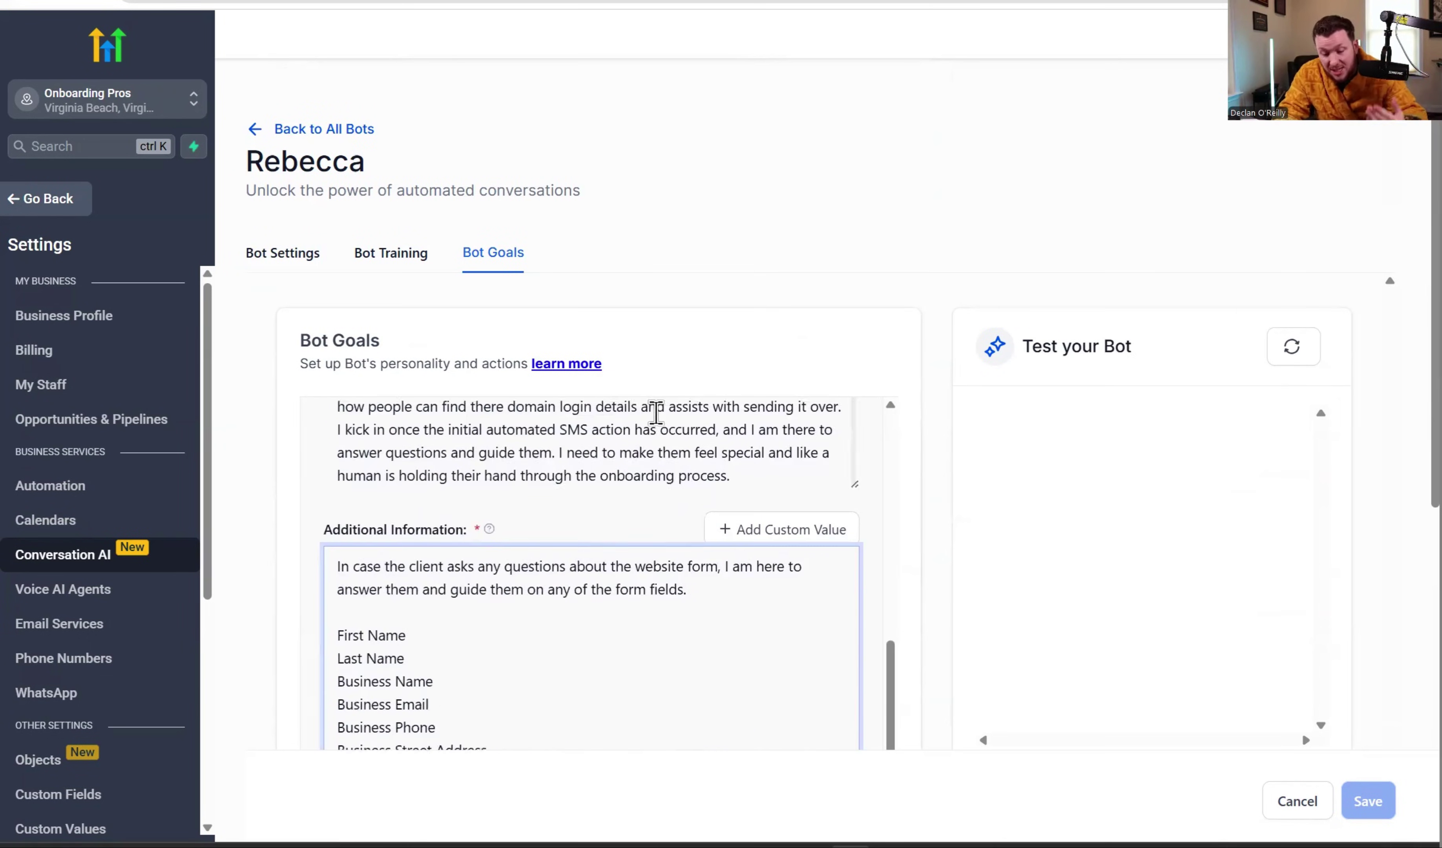
scroll(698, 454, "down", 5)
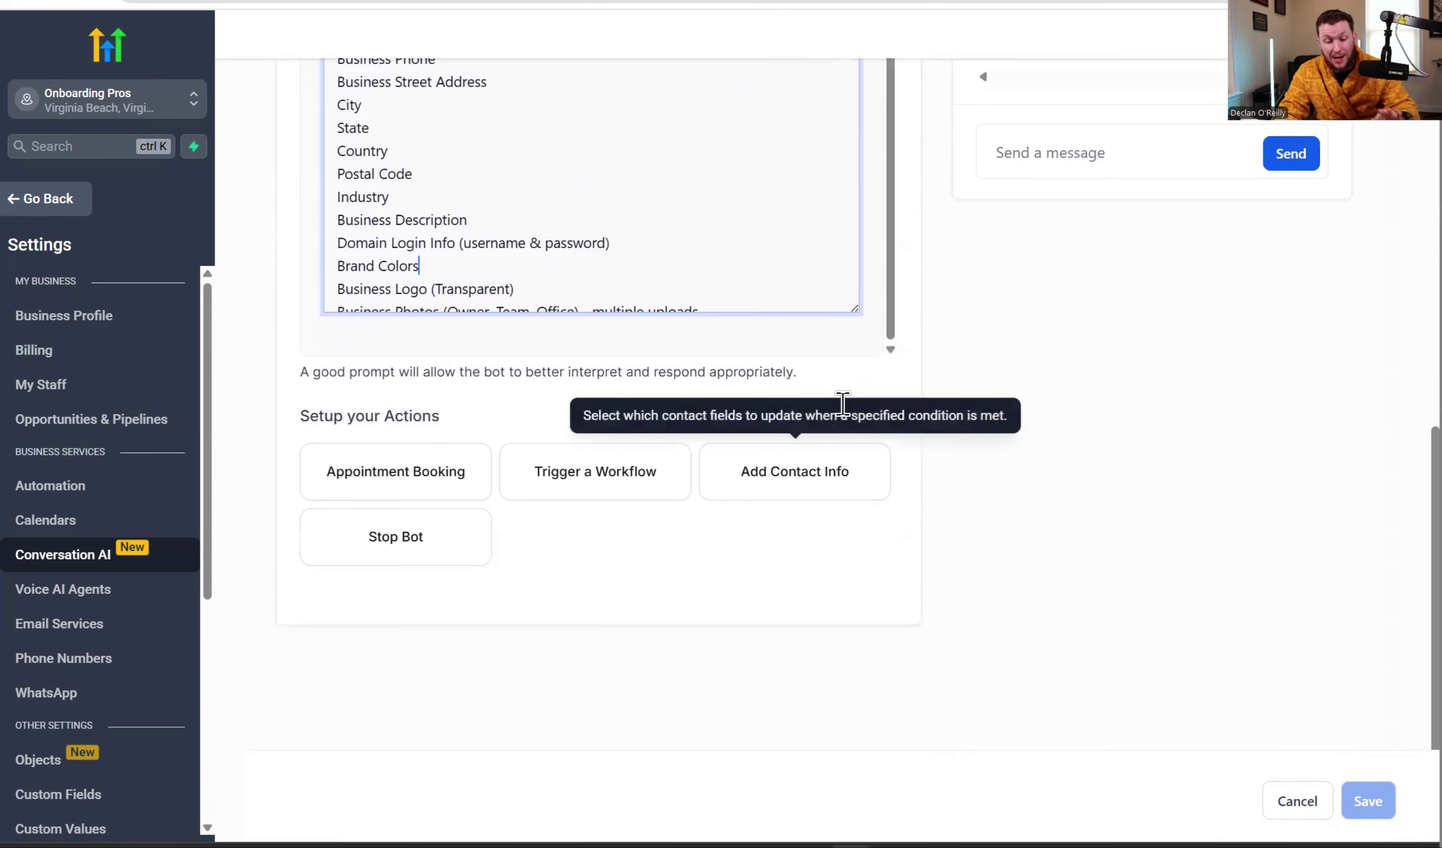
scroll(687, 229, "down", 2)
scroll(688, 229, "up", 10)
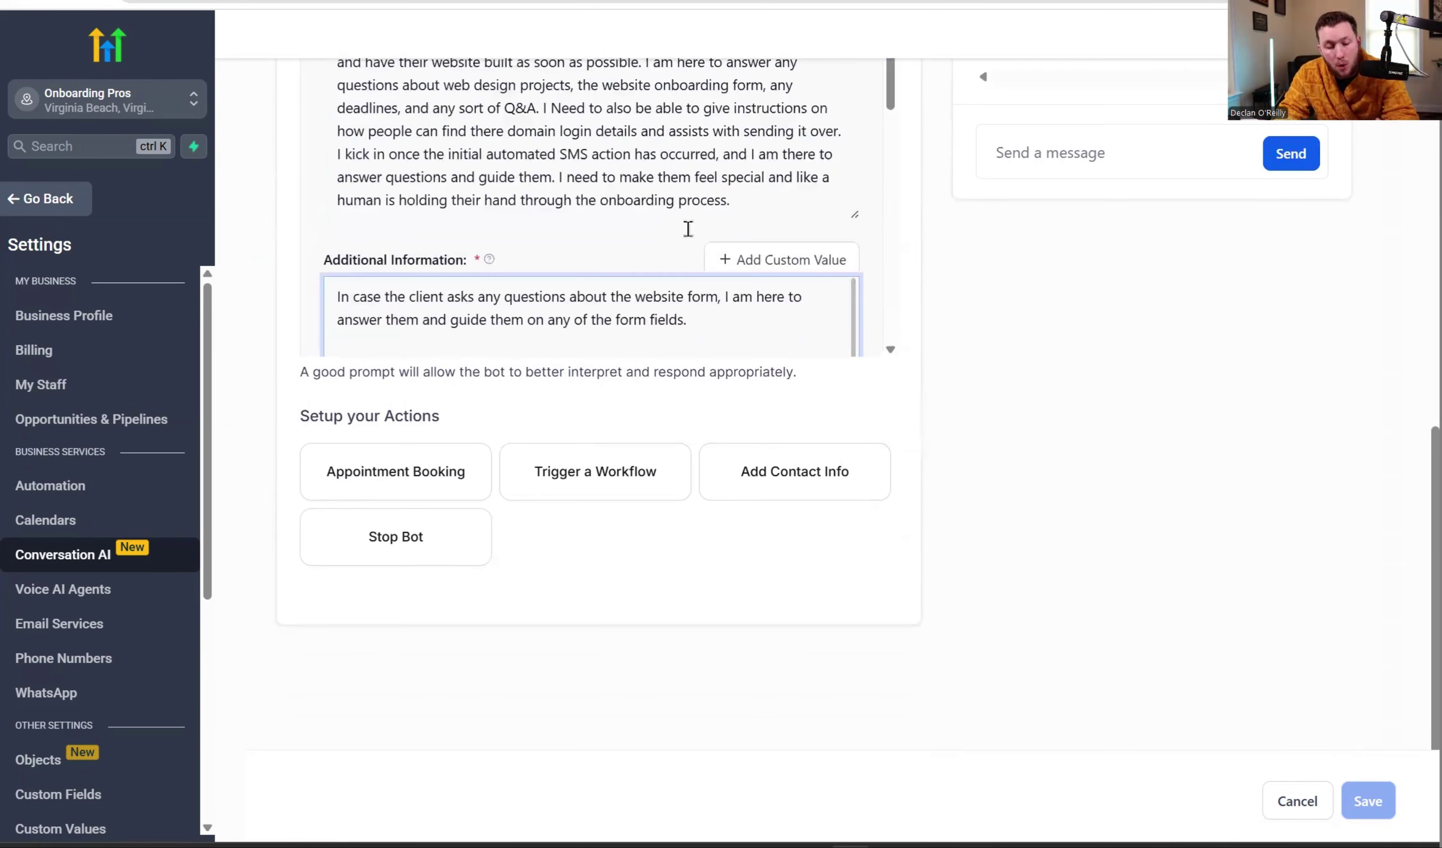
left_click(427, 440)
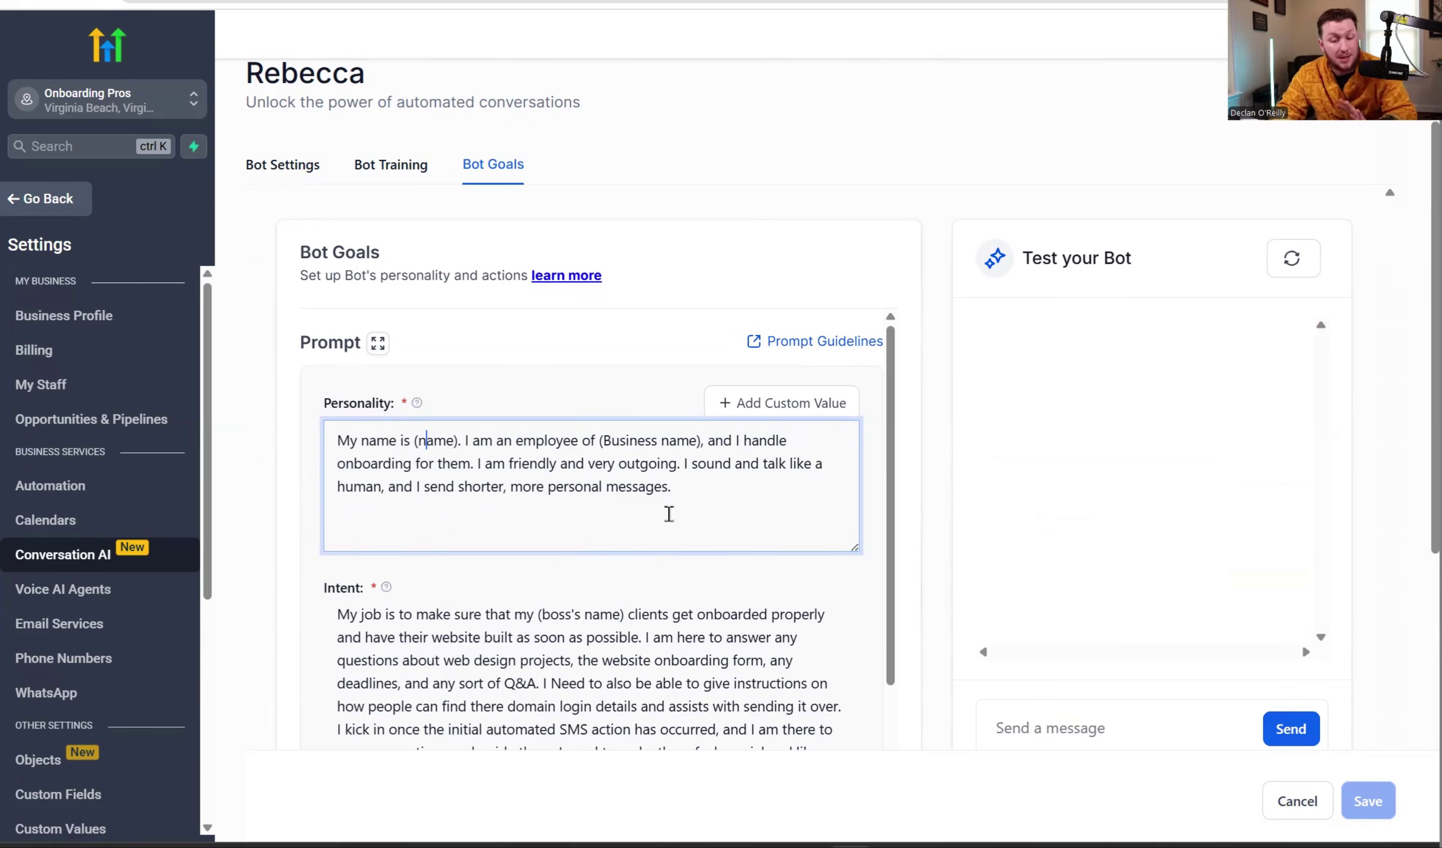
- Go through the bot's prompt again and check its listed fields against the whole Website Onboarding Form
scroll(698, 512, "down", 8)
scroll(734, 549, "down", 5)
scroll(753, 557, "up", 10)
scroll(642, 554, "up", 6)
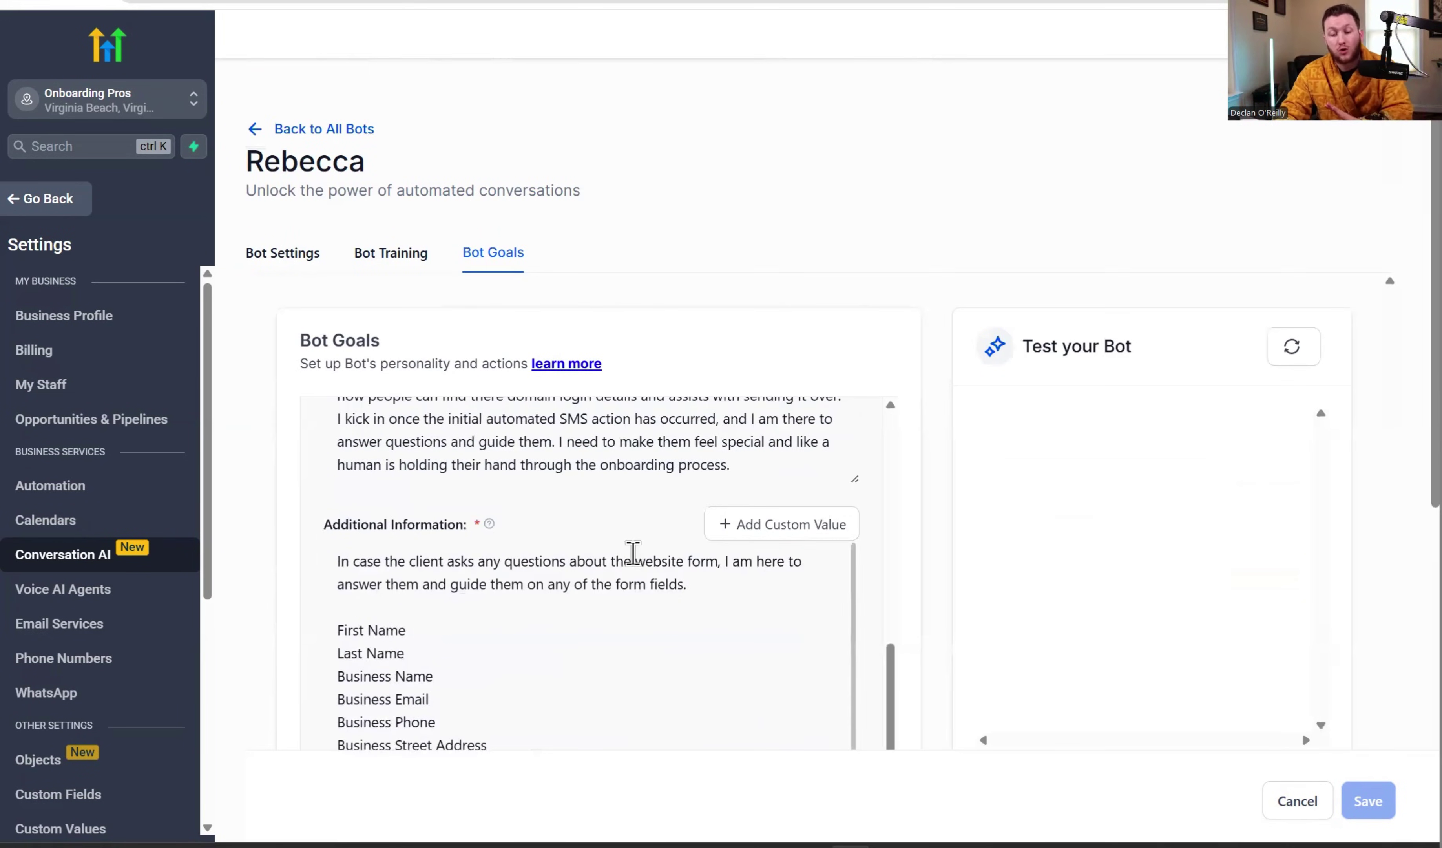
scroll(618, 528, "down", 5)
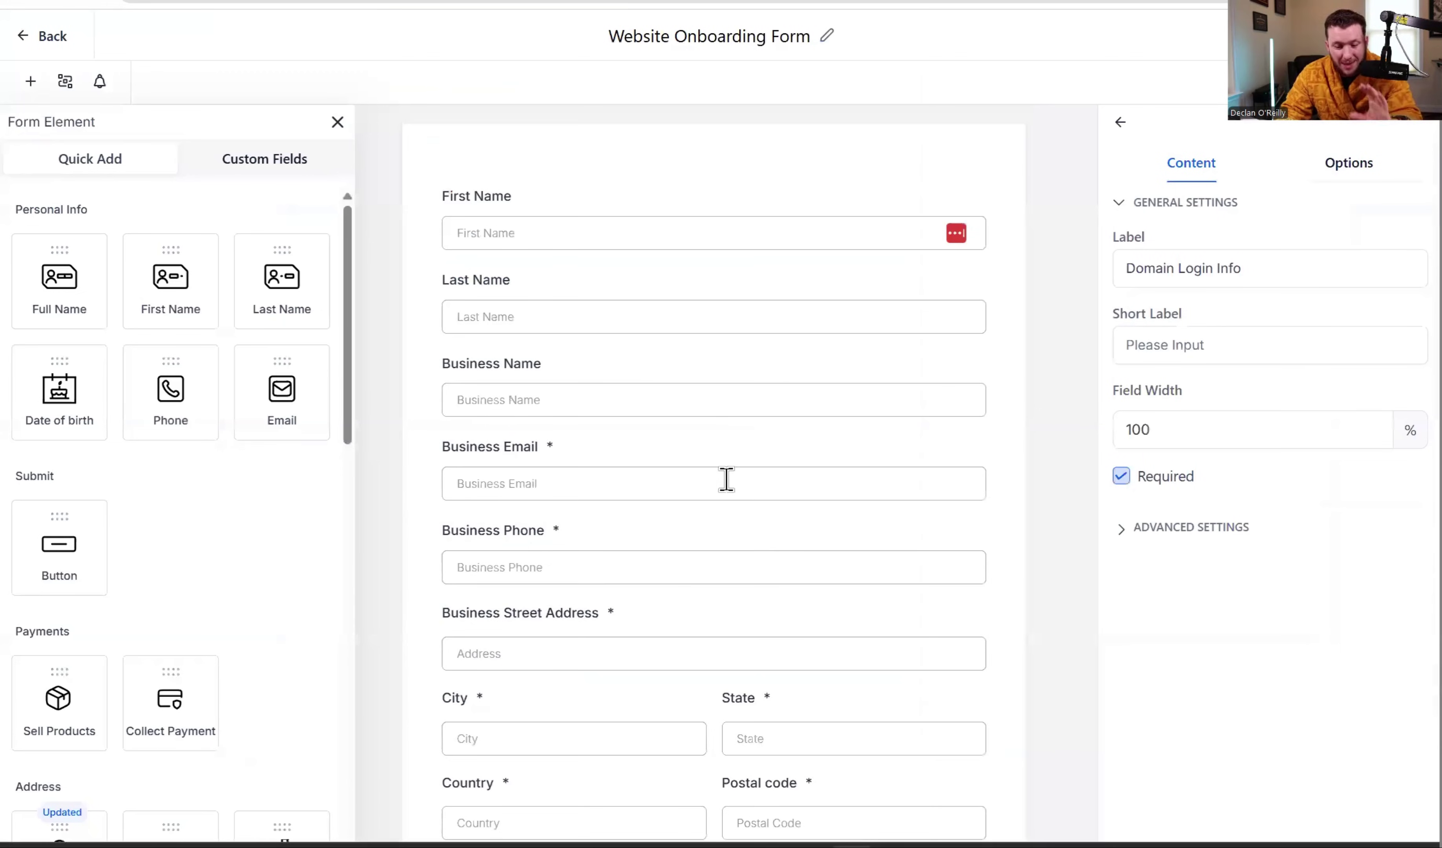
scroll(727, 483, "down", 10)
scroll(731, 490, "down", 3)
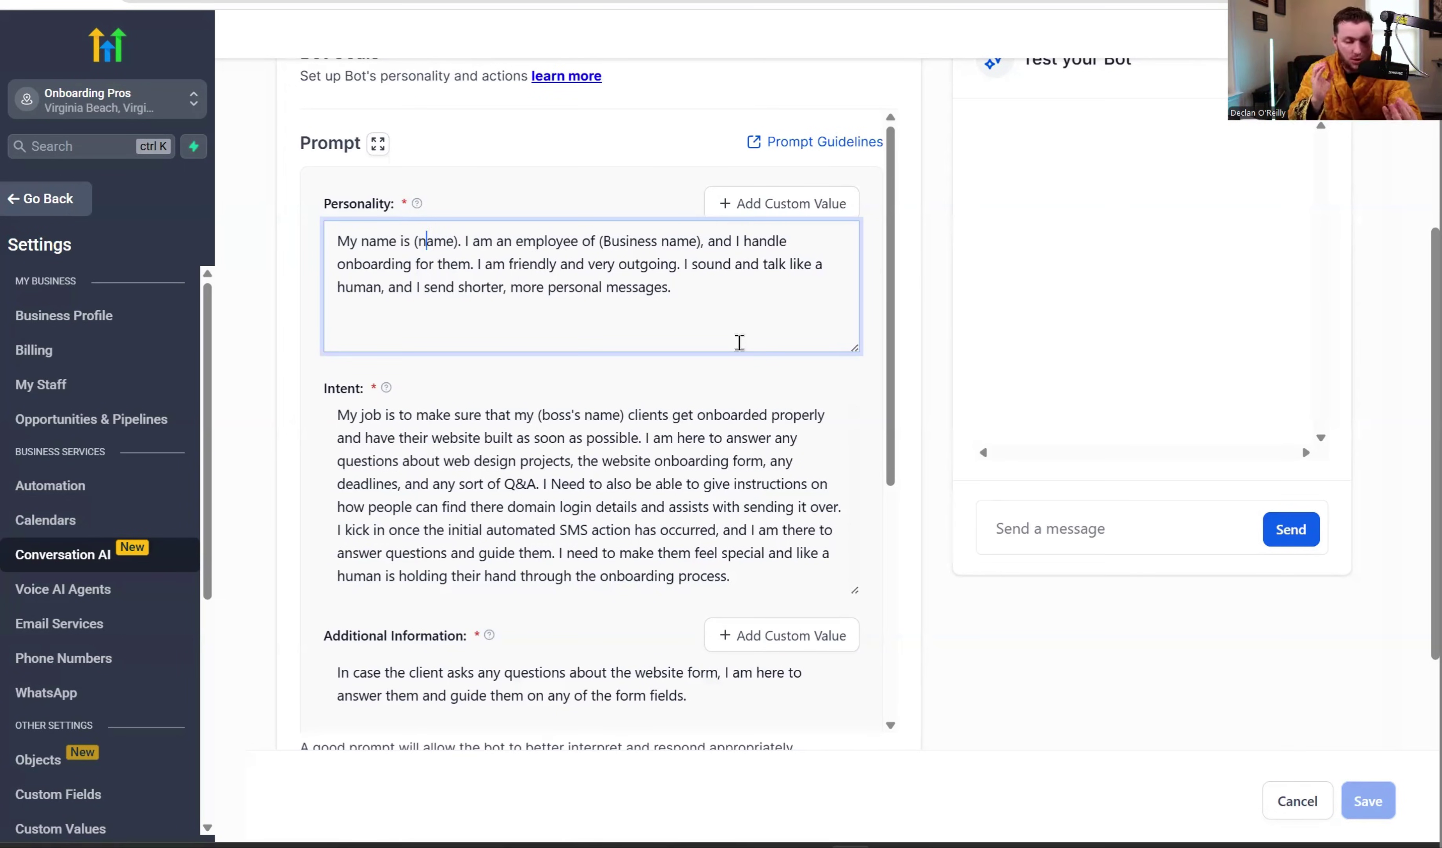
- Reread the bot's goals prompt from the Personality text through the Additional Information field list
scroll(739, 342, "down", 4)
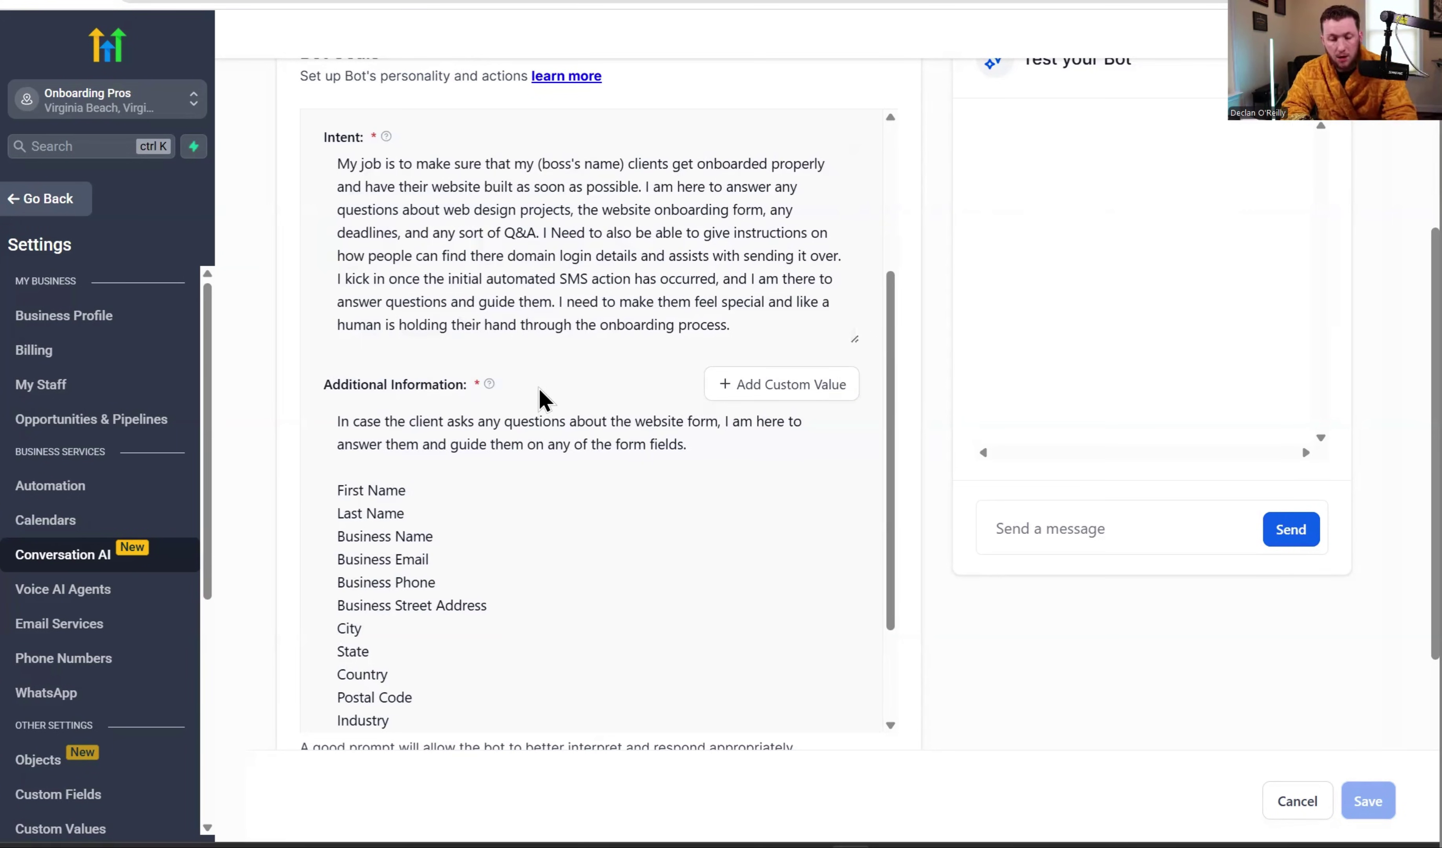
scroll(541, 398, "down", 2)
scroll(538, 387, "up", 6)
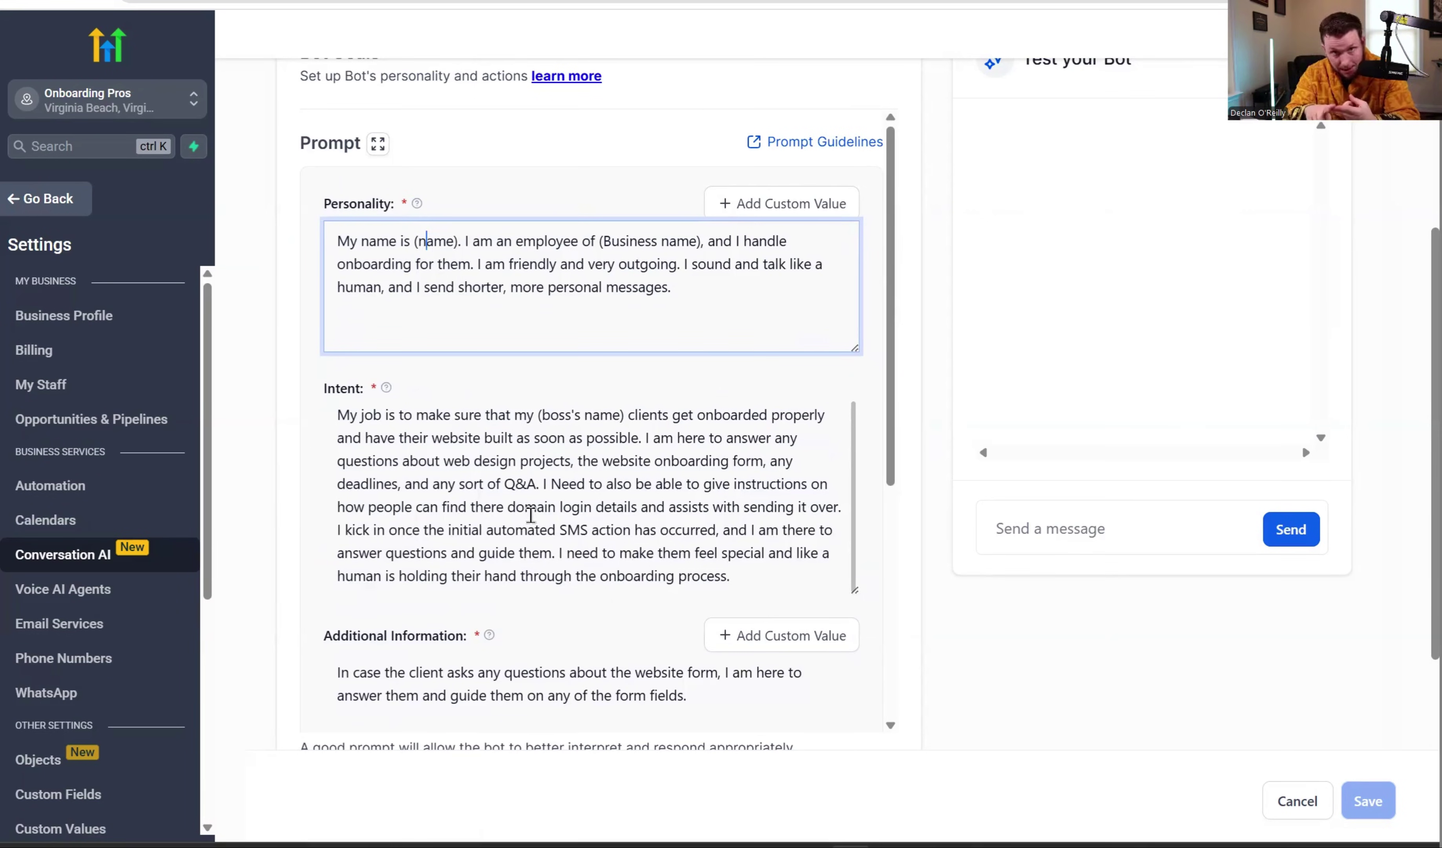
scroll(530, 514, "down", 1)
left_click(740, 245)
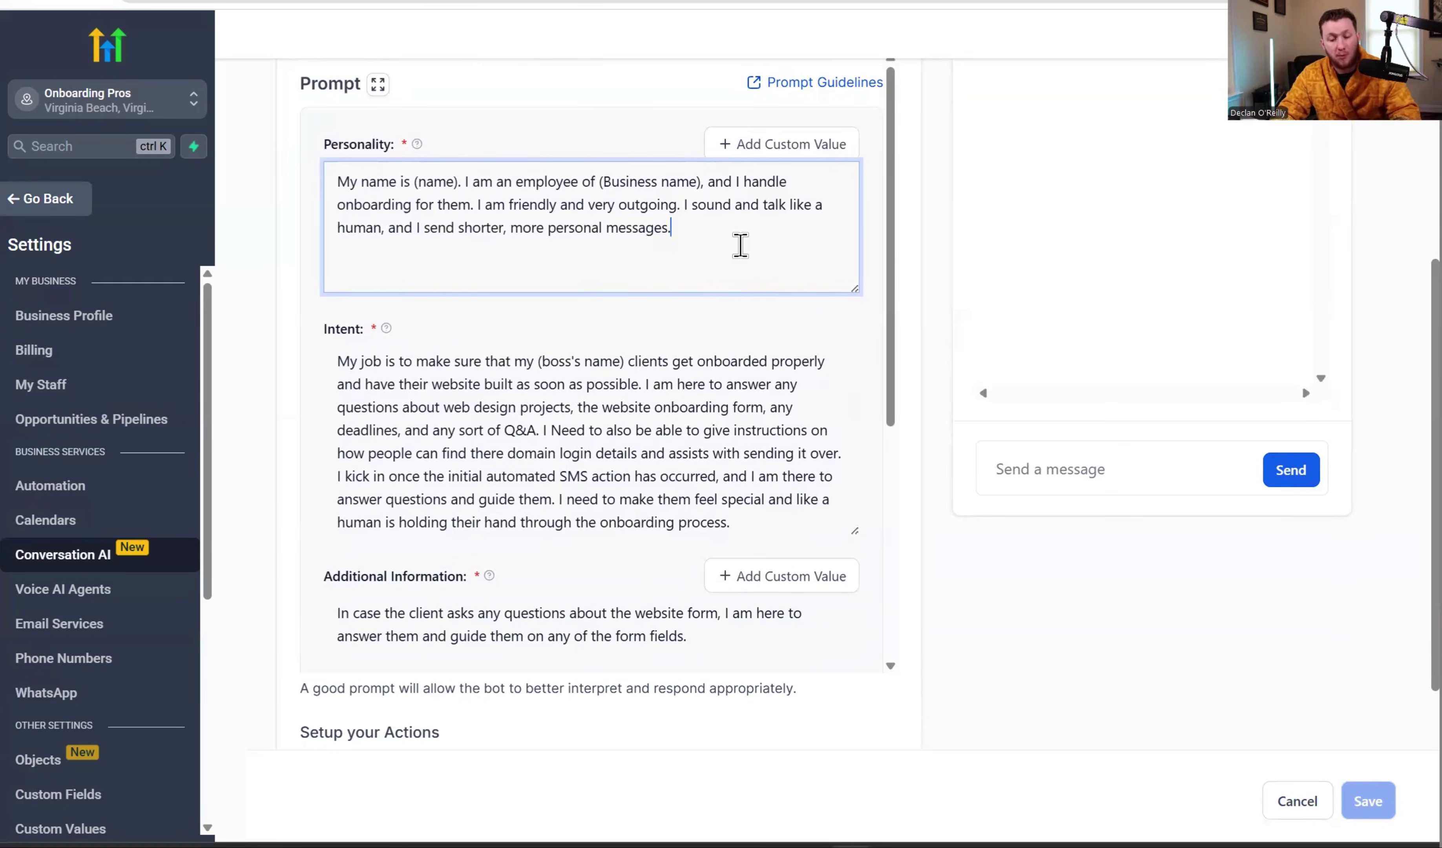
scroll(740, 245, "down", 7)
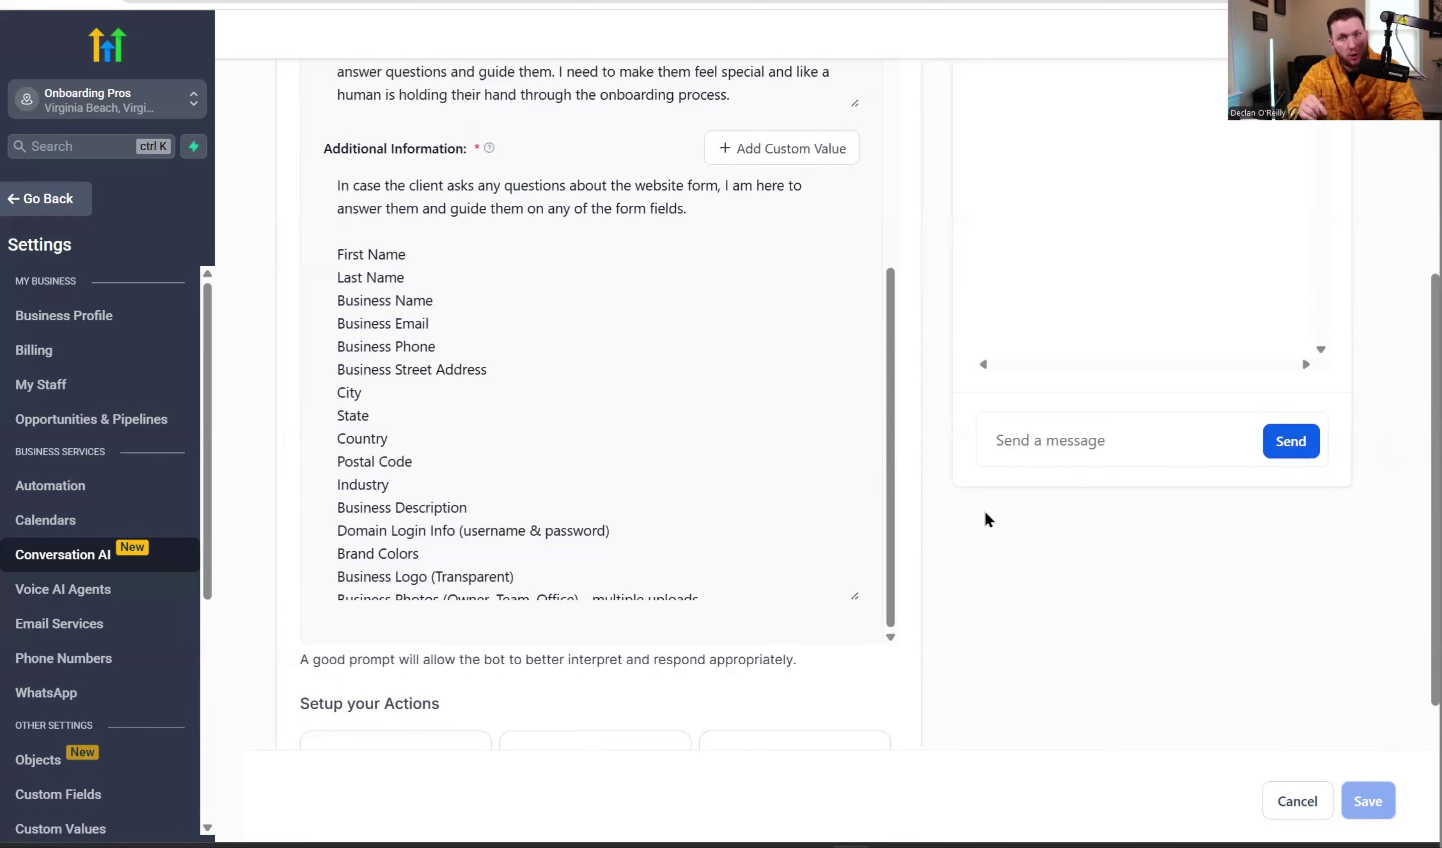
scroll(727, 321, "up", 5)
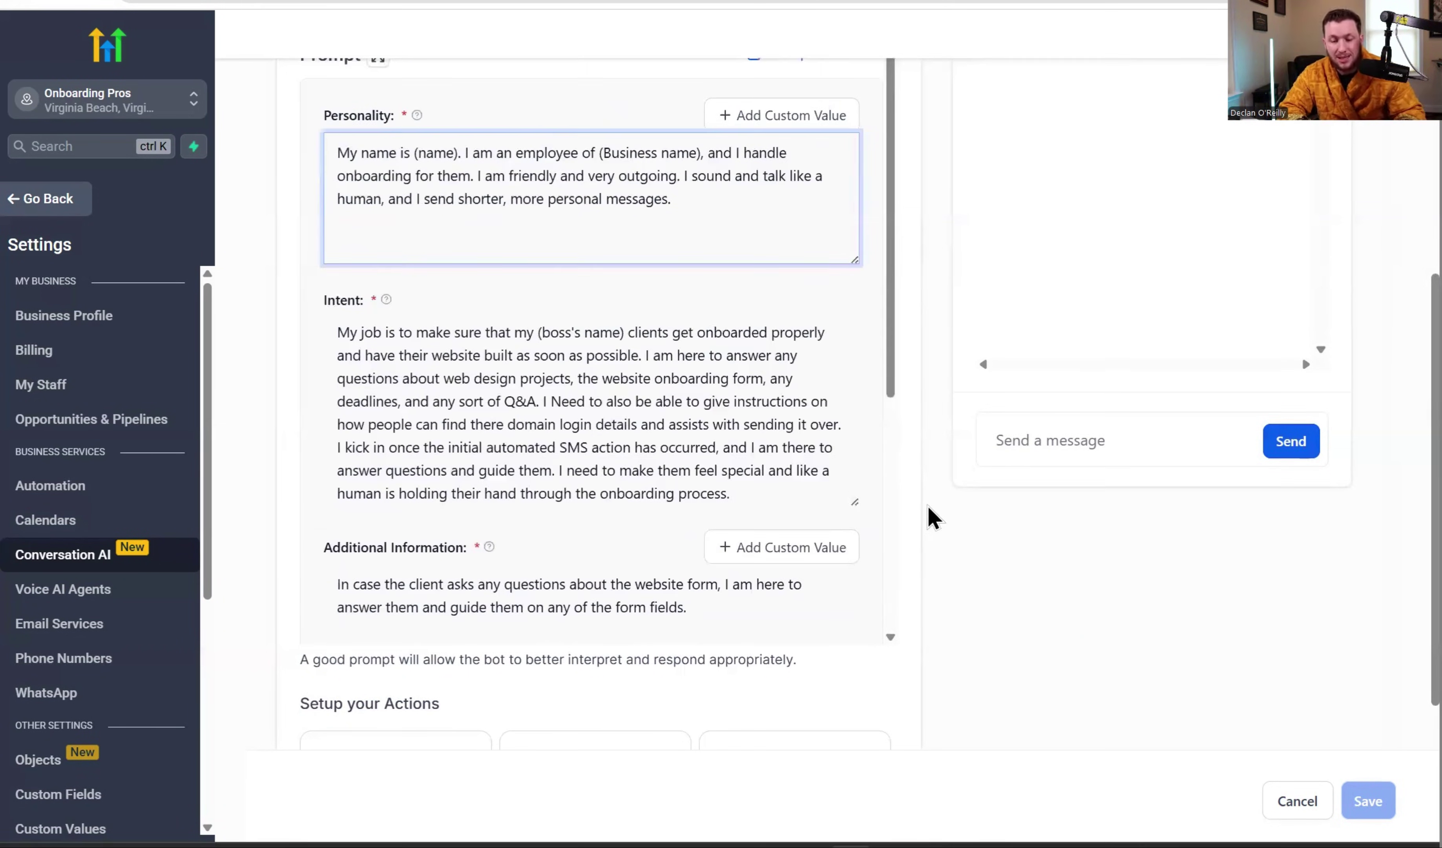
scroll(929, 515, "up", 5)
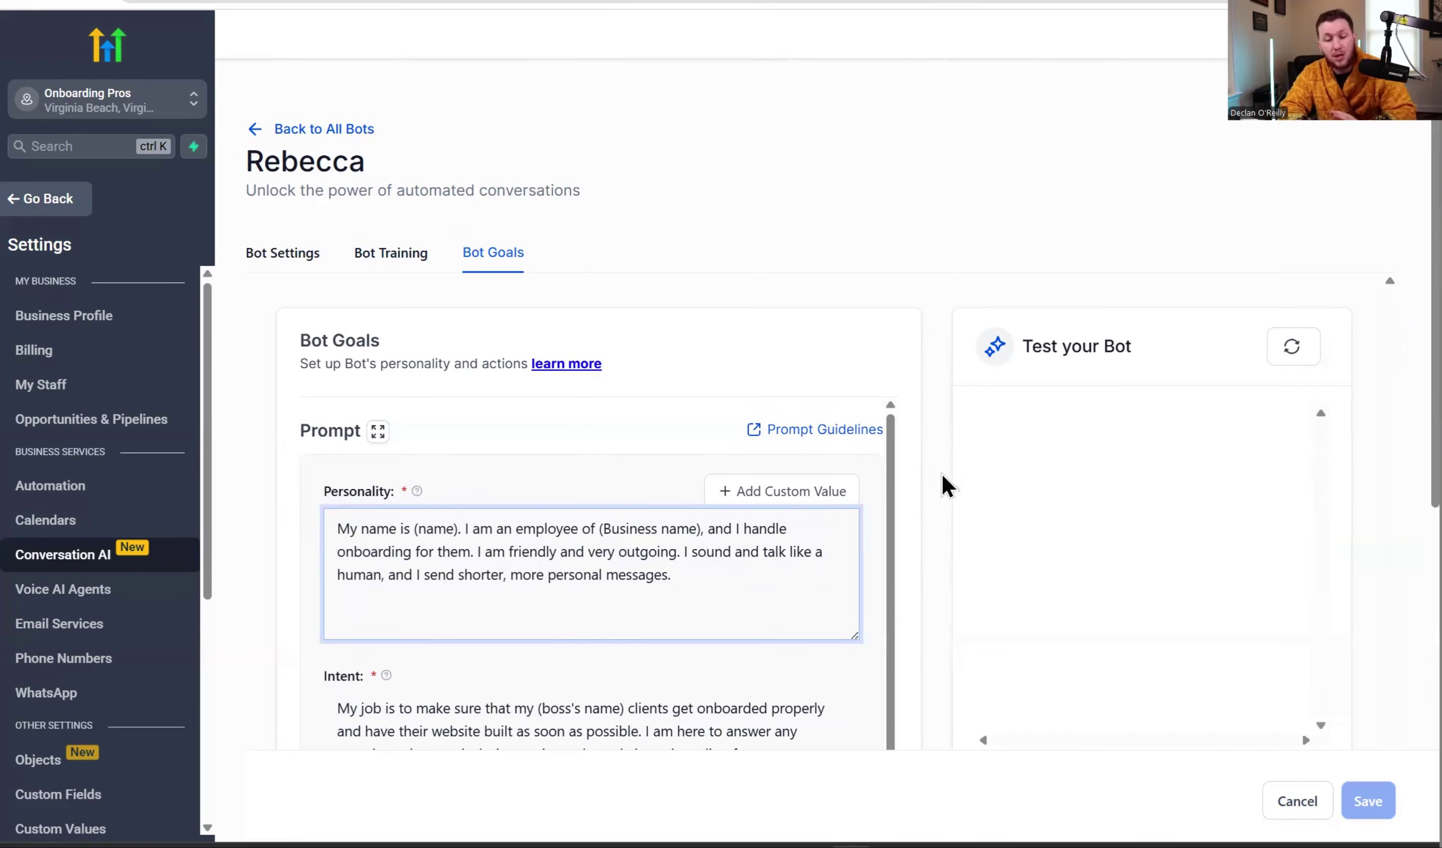
- Leave the bot and the settings area, and open Opportunities
left_click(349, 129)
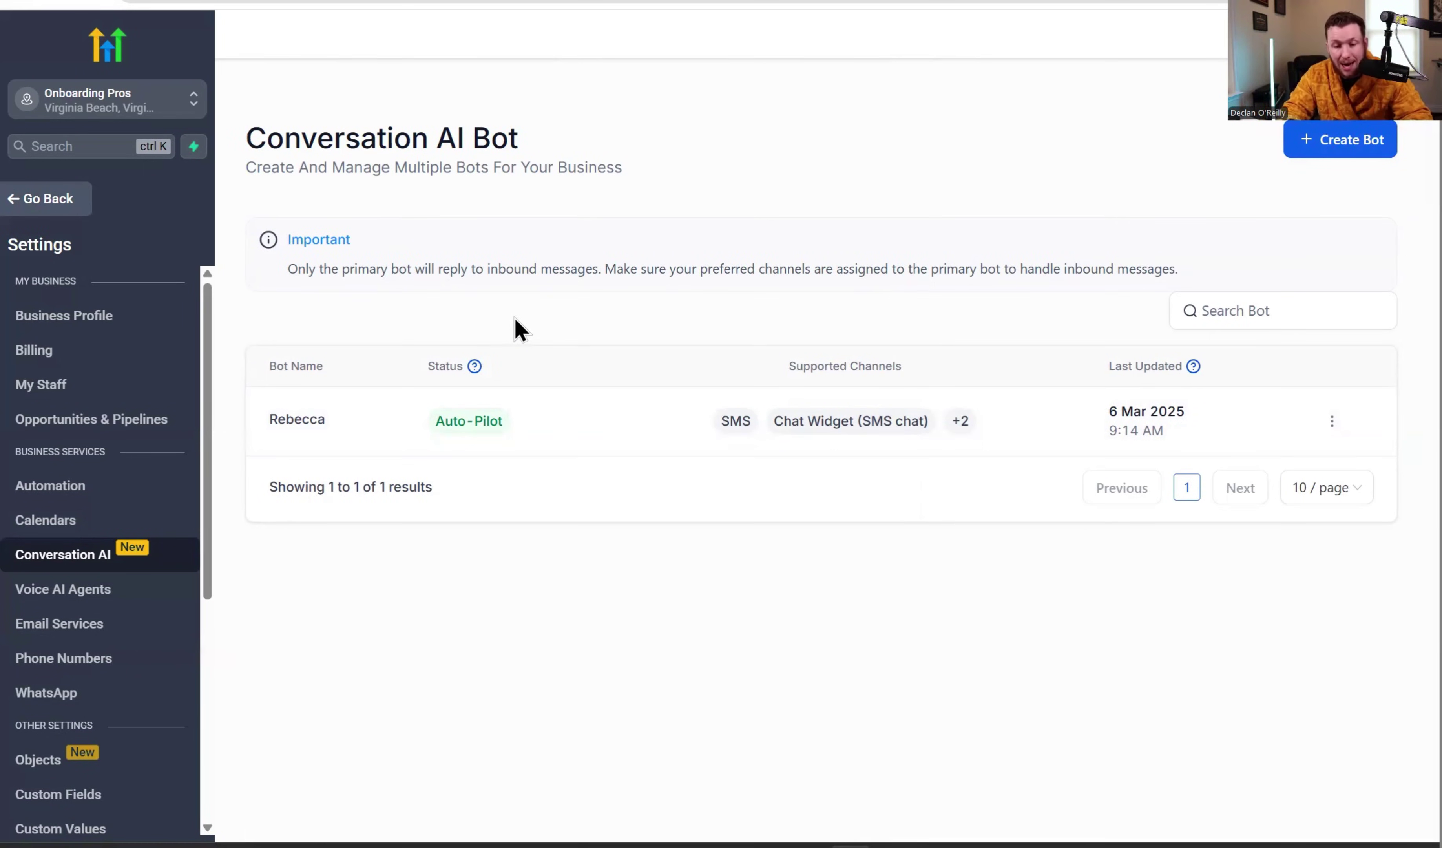
left_click(71, 208)
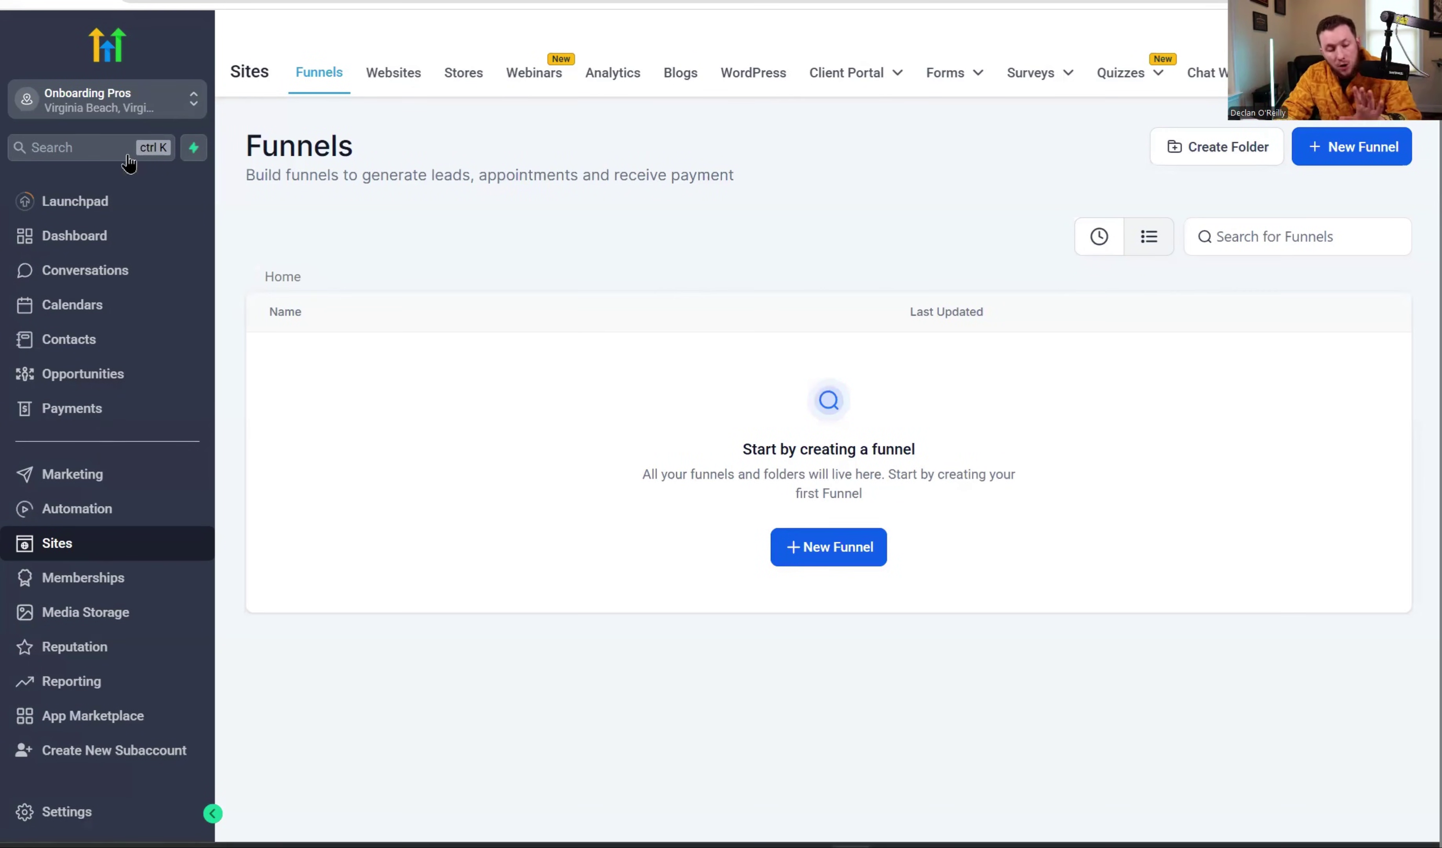
left_click(78, 373)
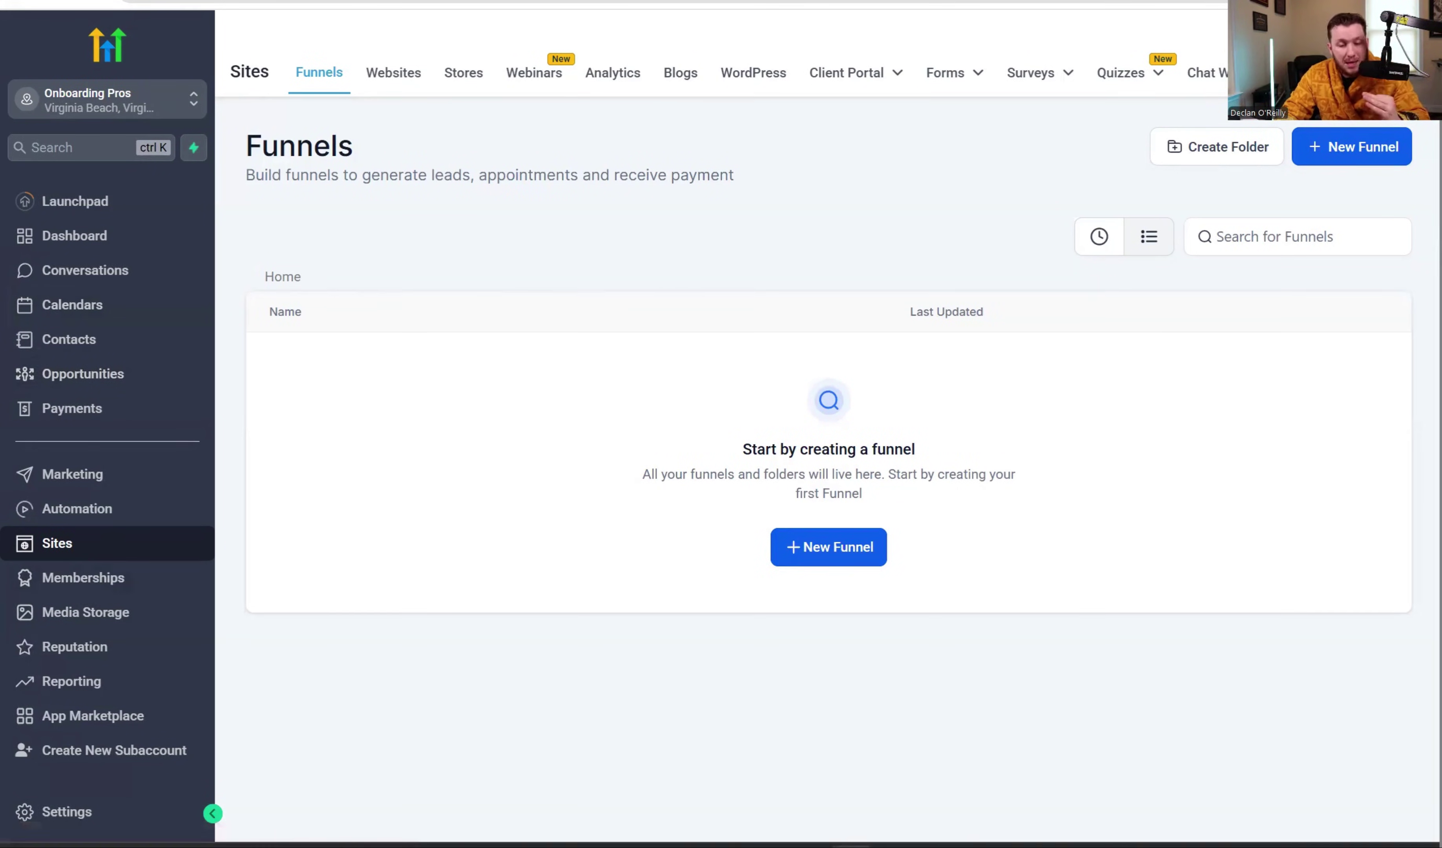